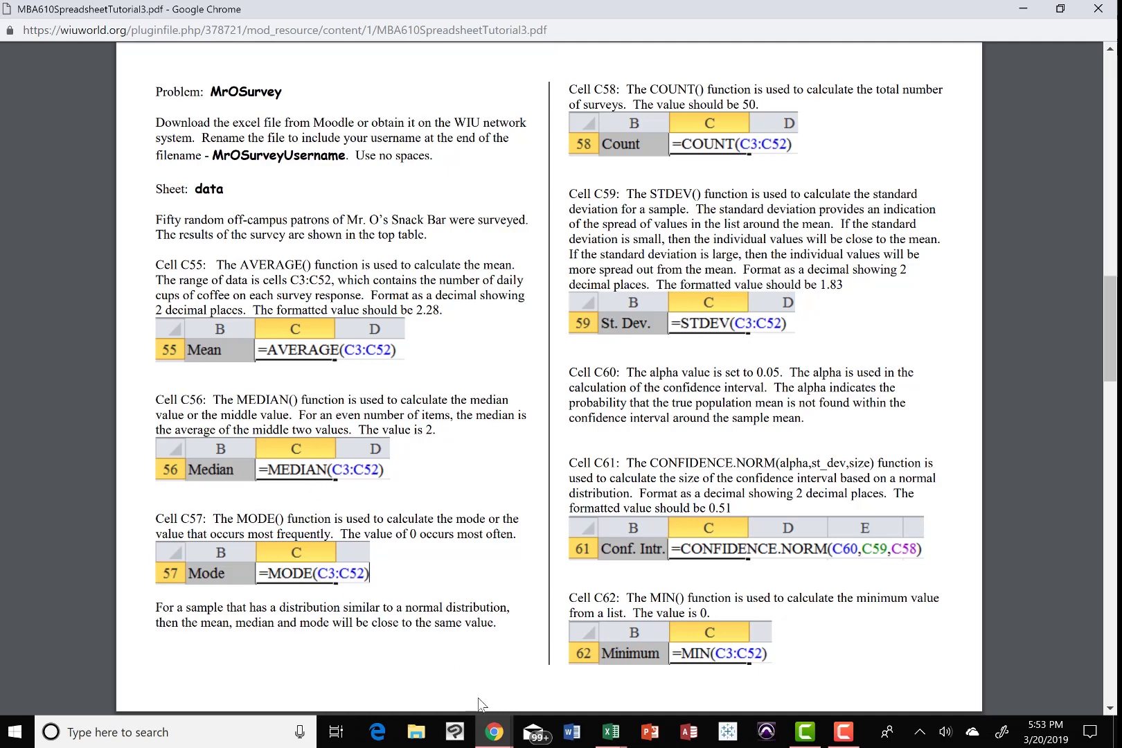
Step: Switch to the MrOSurvey (1) workbook in Excel and go to the statistics table below the survey responses
mouse_move(612, 736)
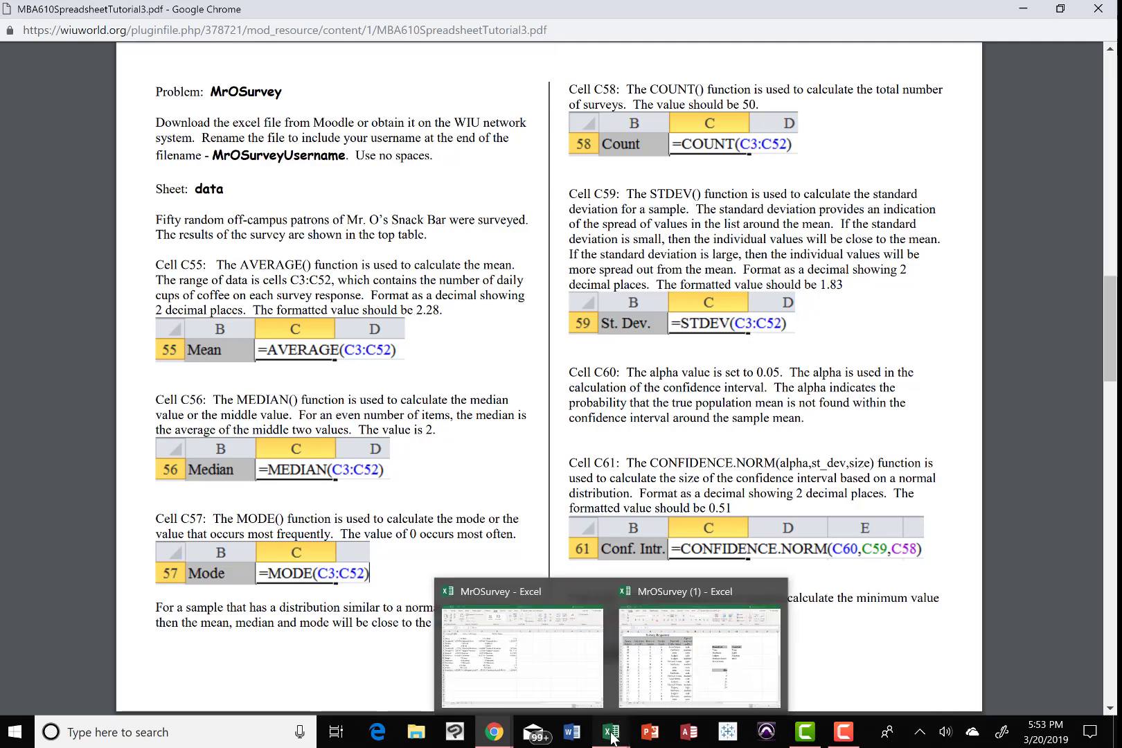
click(669, 683)
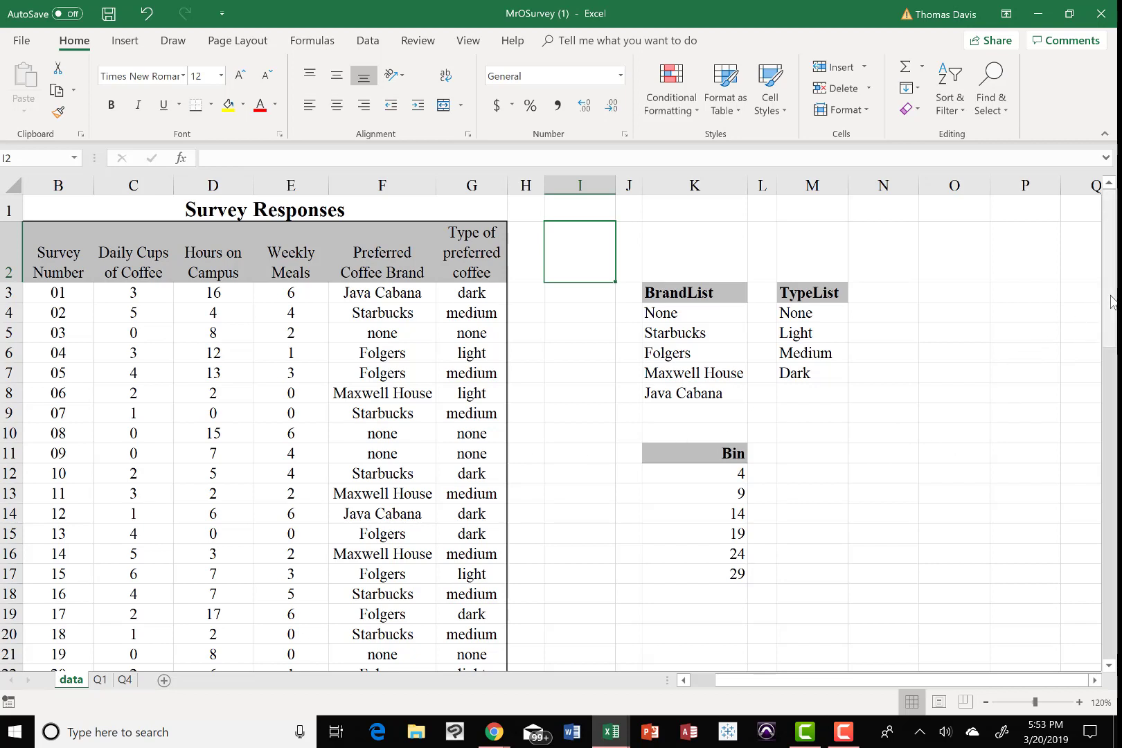
drag(1112, 301, 1117, 661)
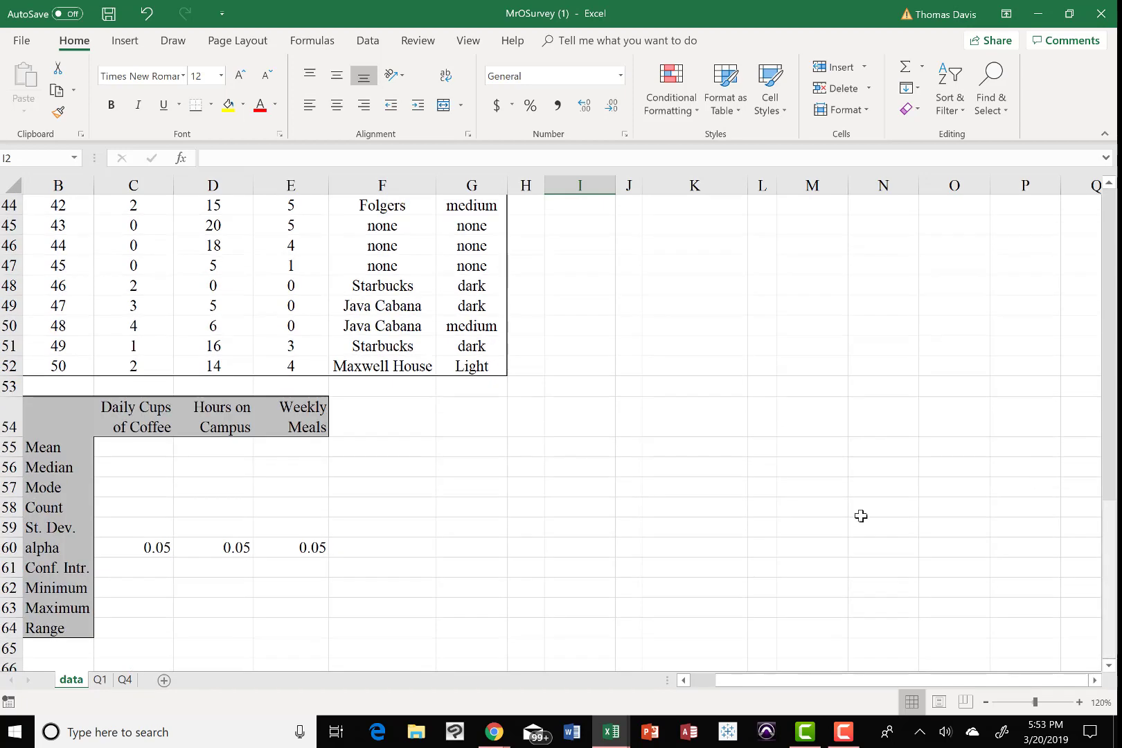
Step: Calculate the mean of Daily Cups of Coffee in cell C55 with the formula =AVERAGE(C3:C52)
click(150, 448)
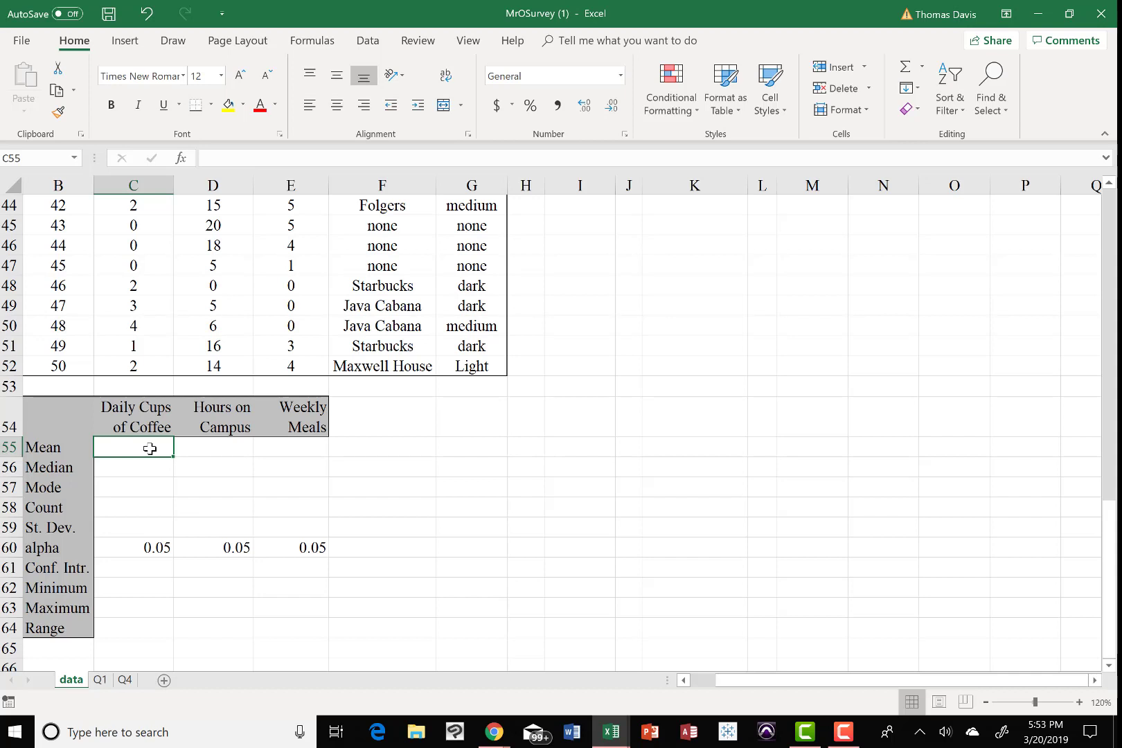
text(=)
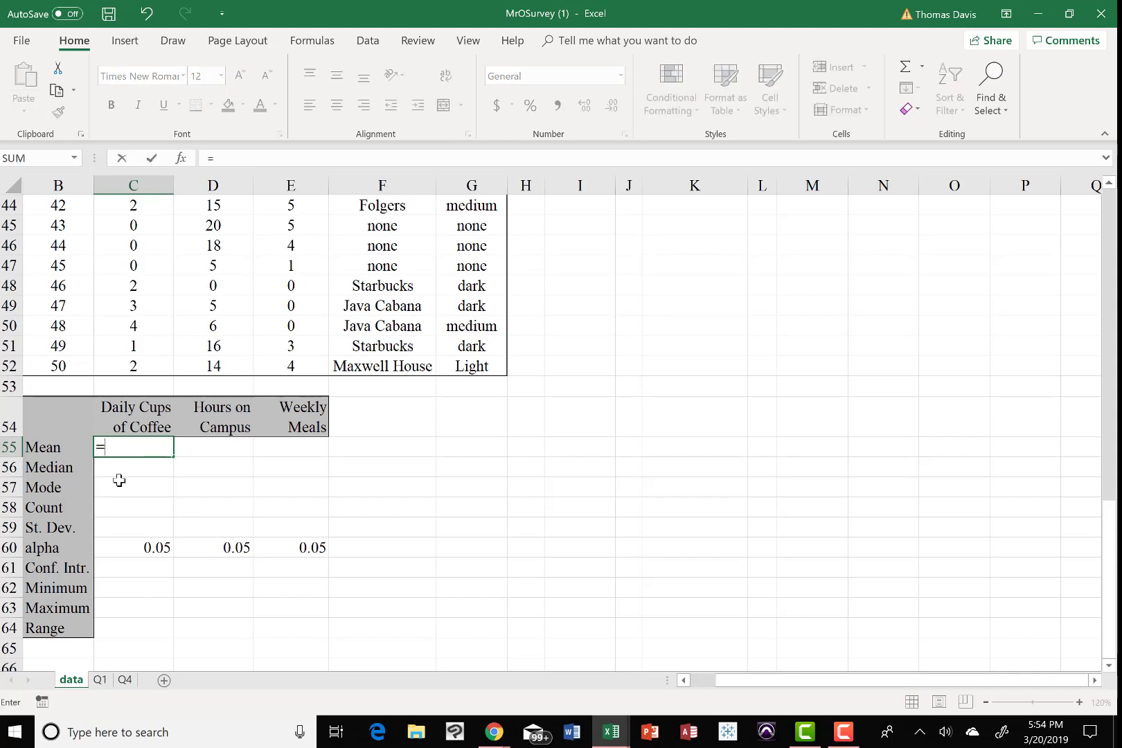
text(aveara)
key(BackSpace)
key(BackSpace)
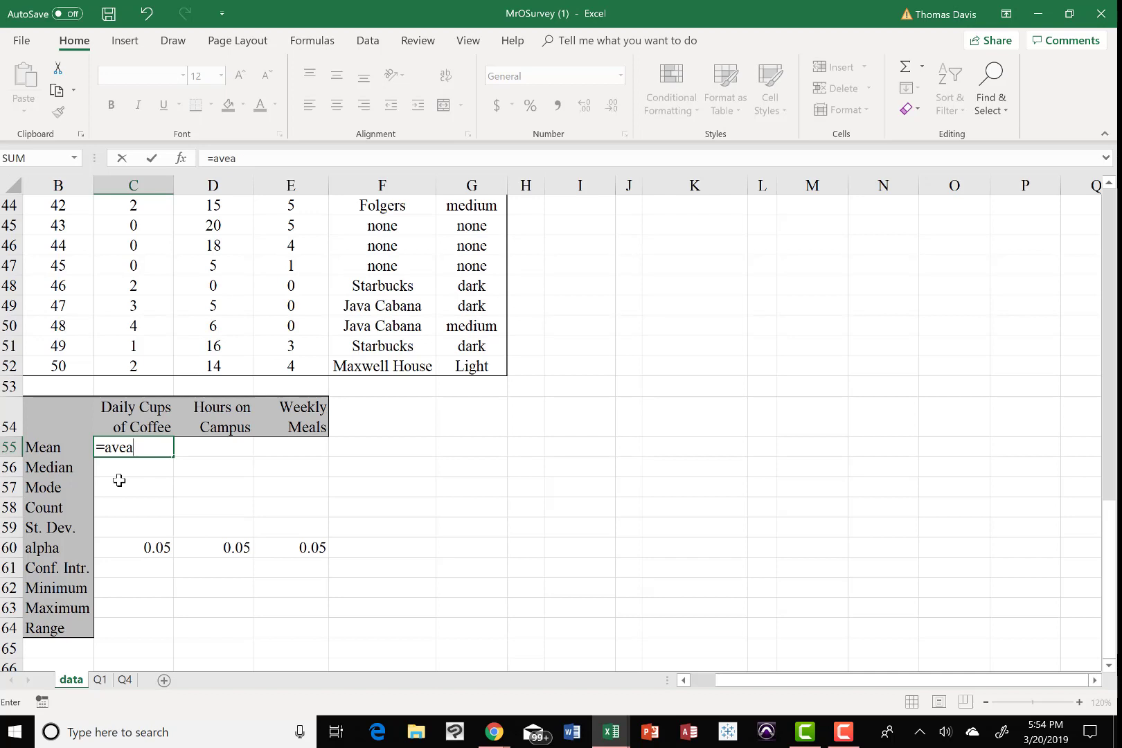
key(BackSpace)
text(rage)
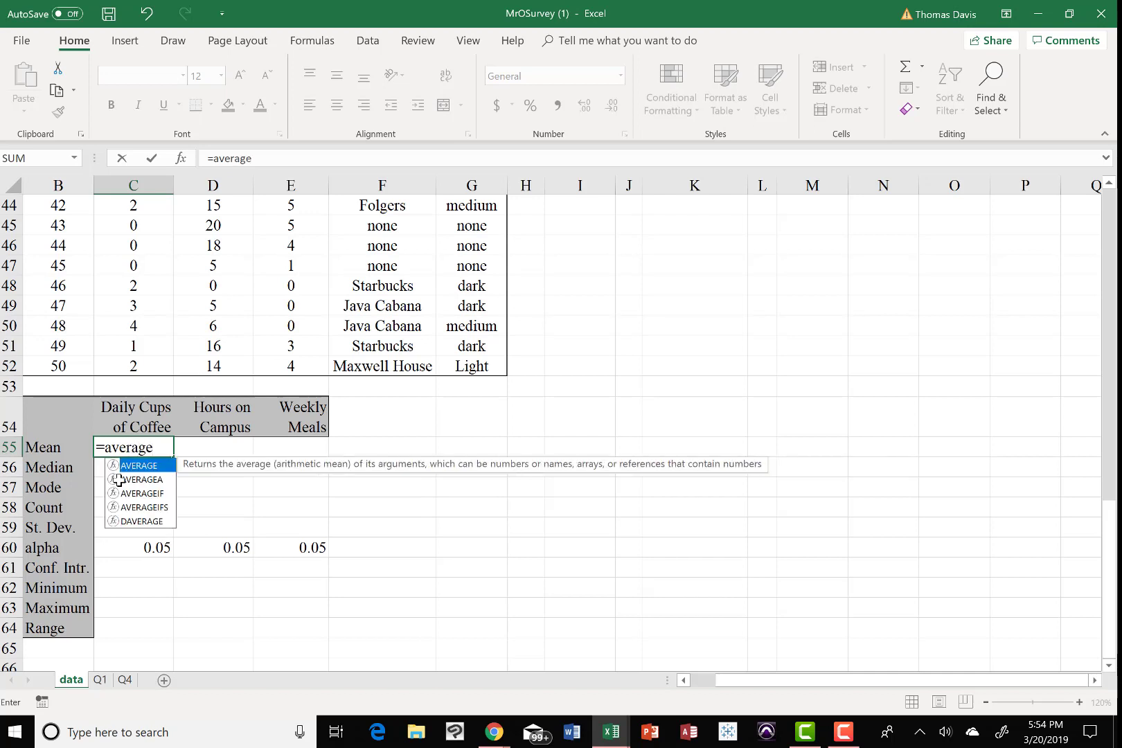
text(()
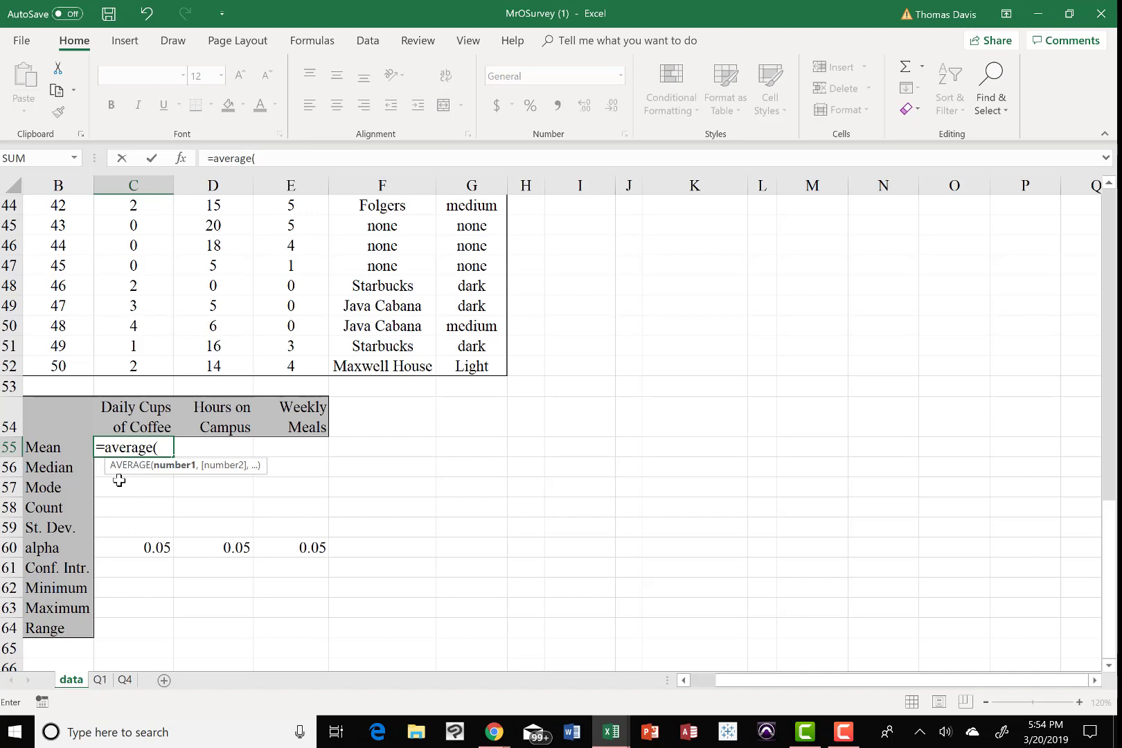
text(c3:c52)
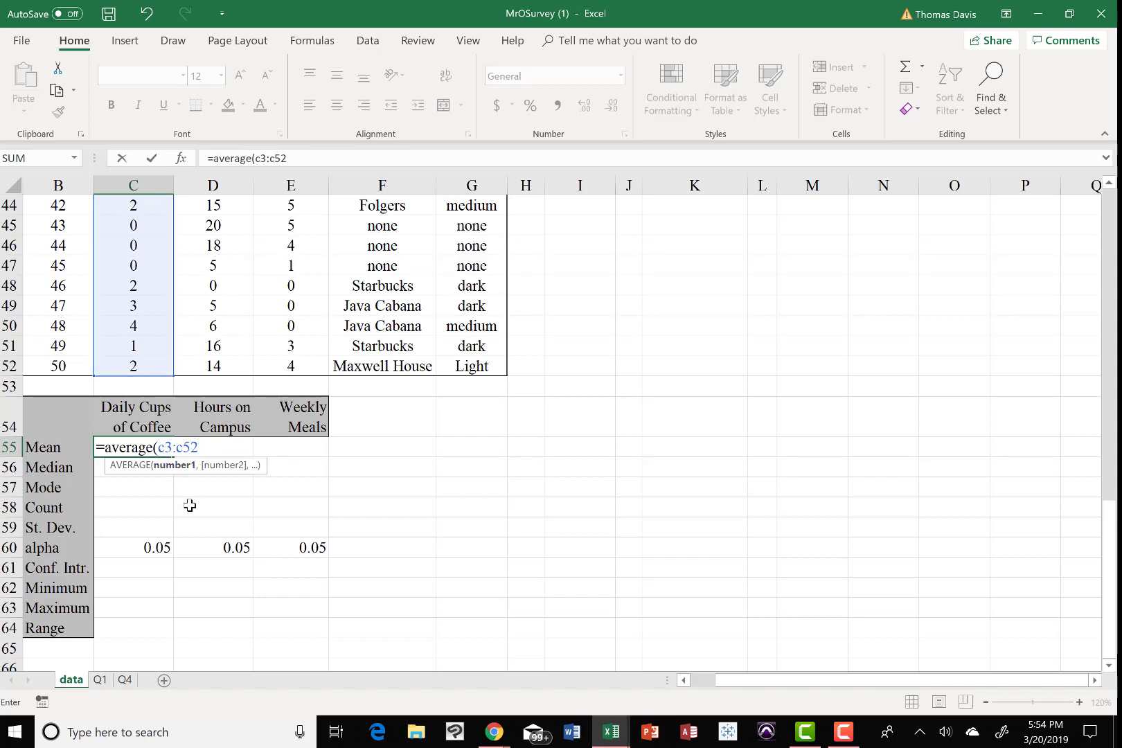
text())
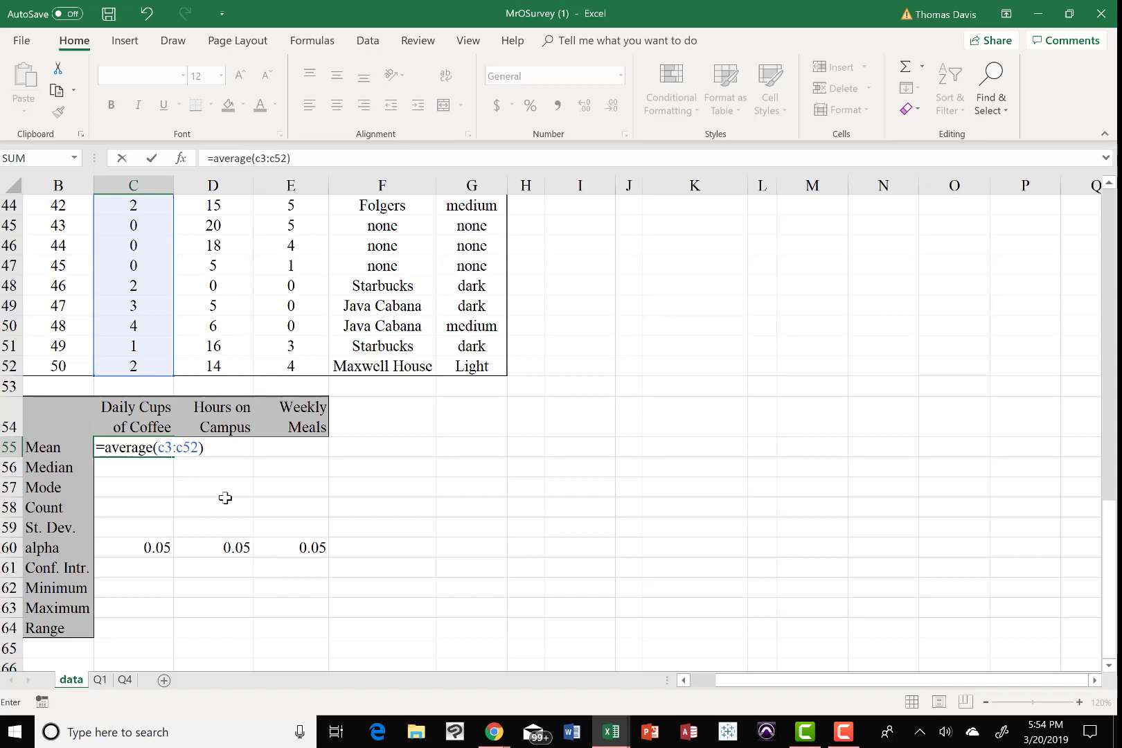
key(Return)
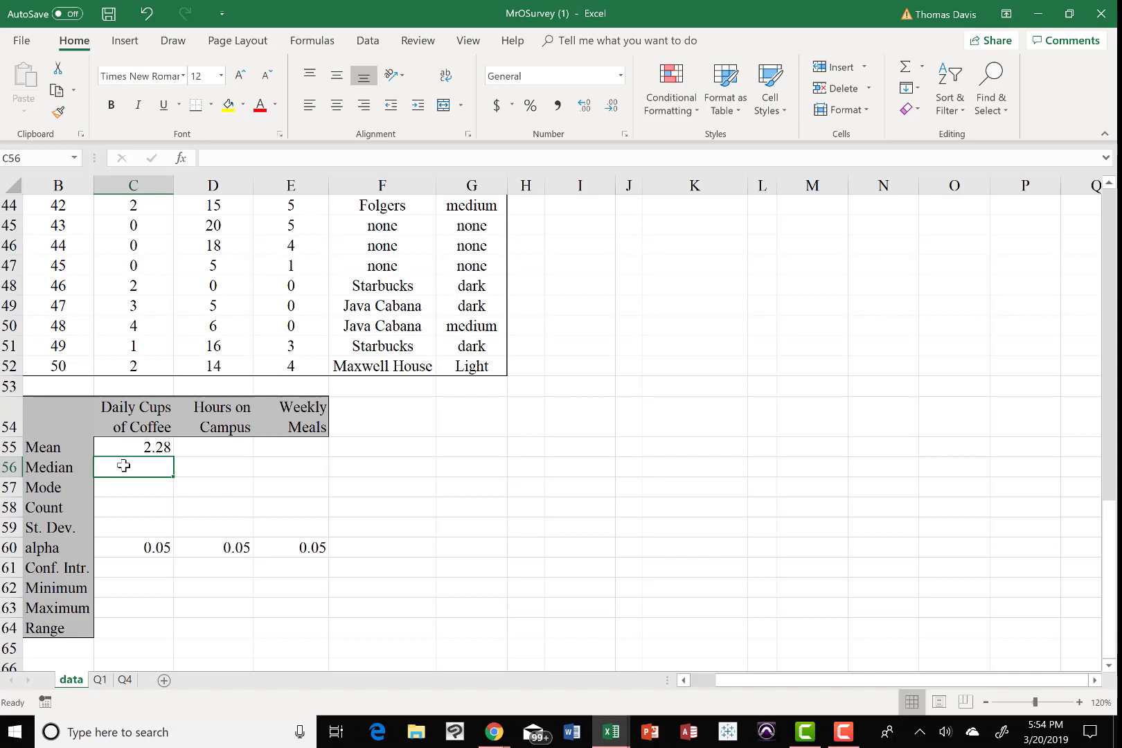
Step: Calculate the median of Daily Cups of Coffee in cell C56 with the formula =MEDIAN(C3:C52)
text(=)
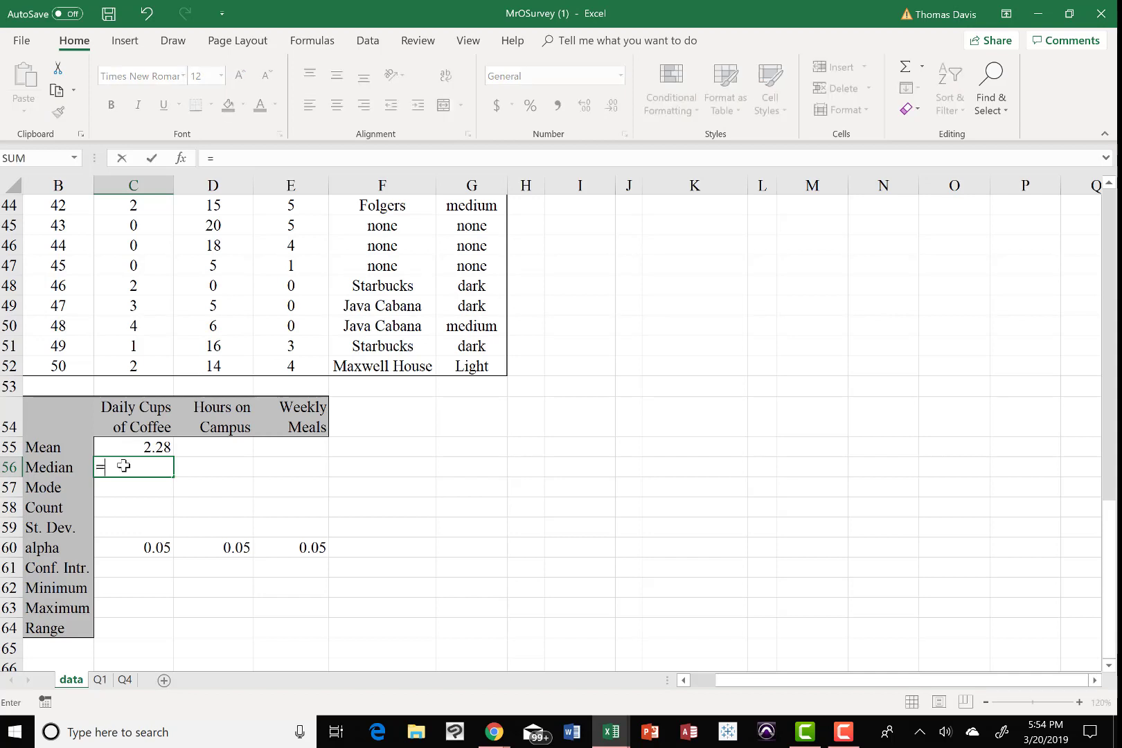
text(median)
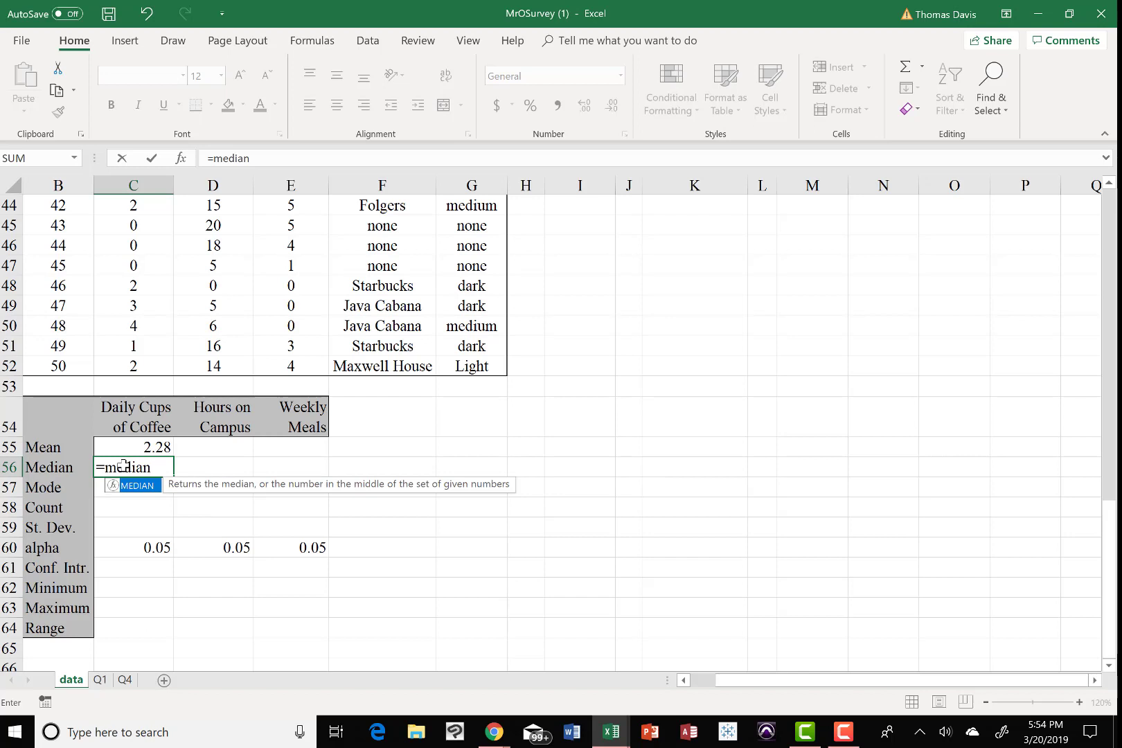
text((c)
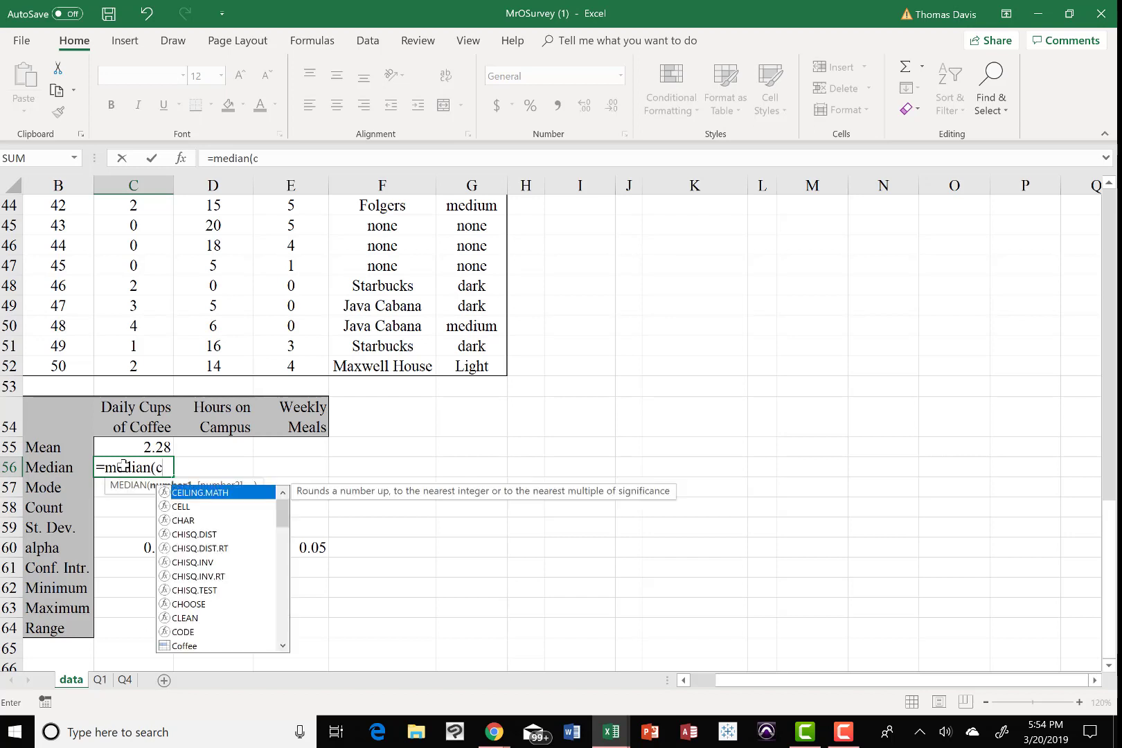
text(3:c)
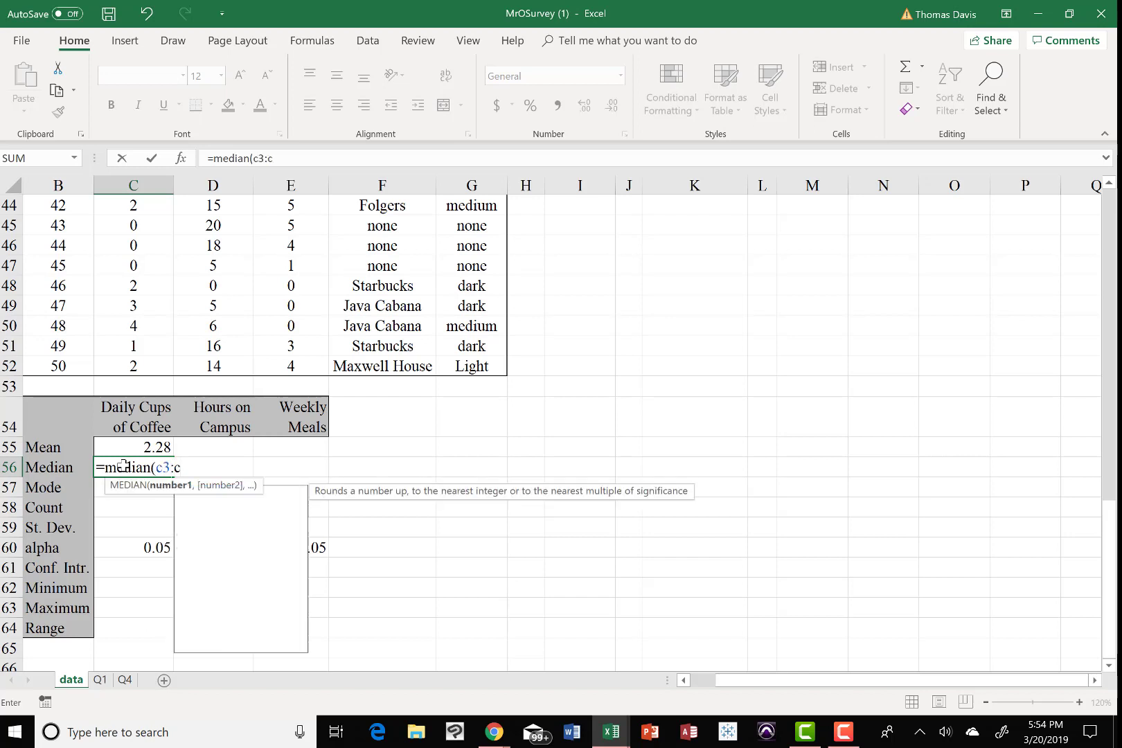
text(52))
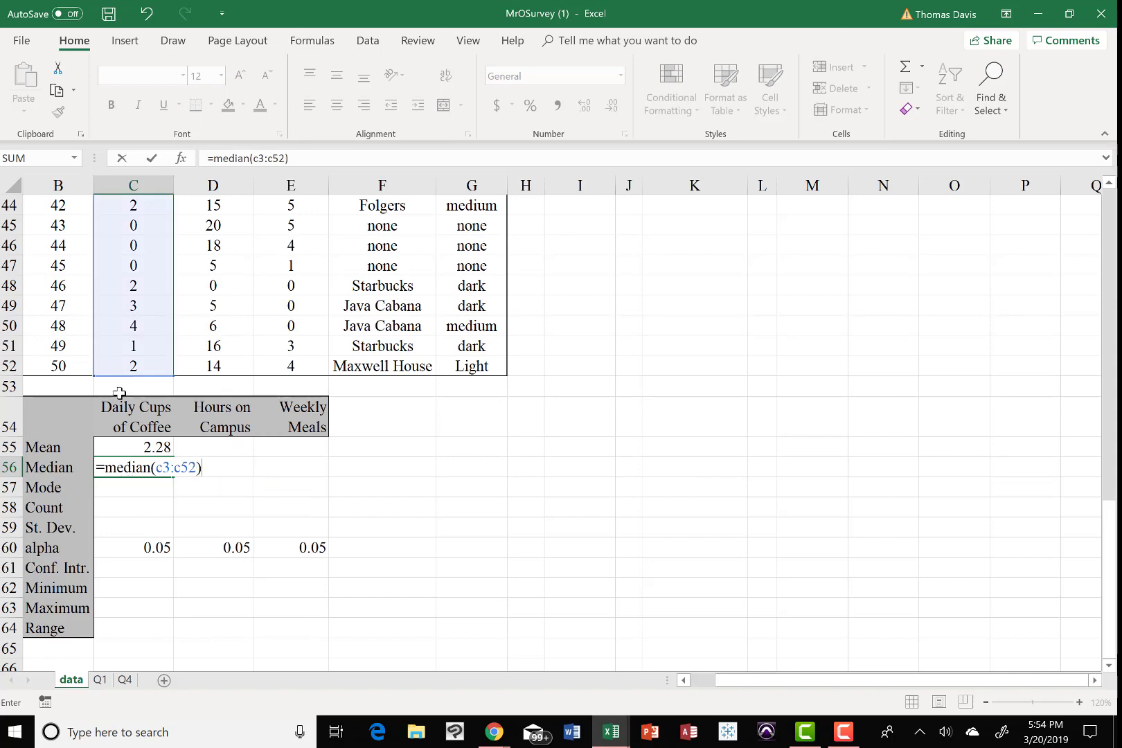
key(ctrl+Return)
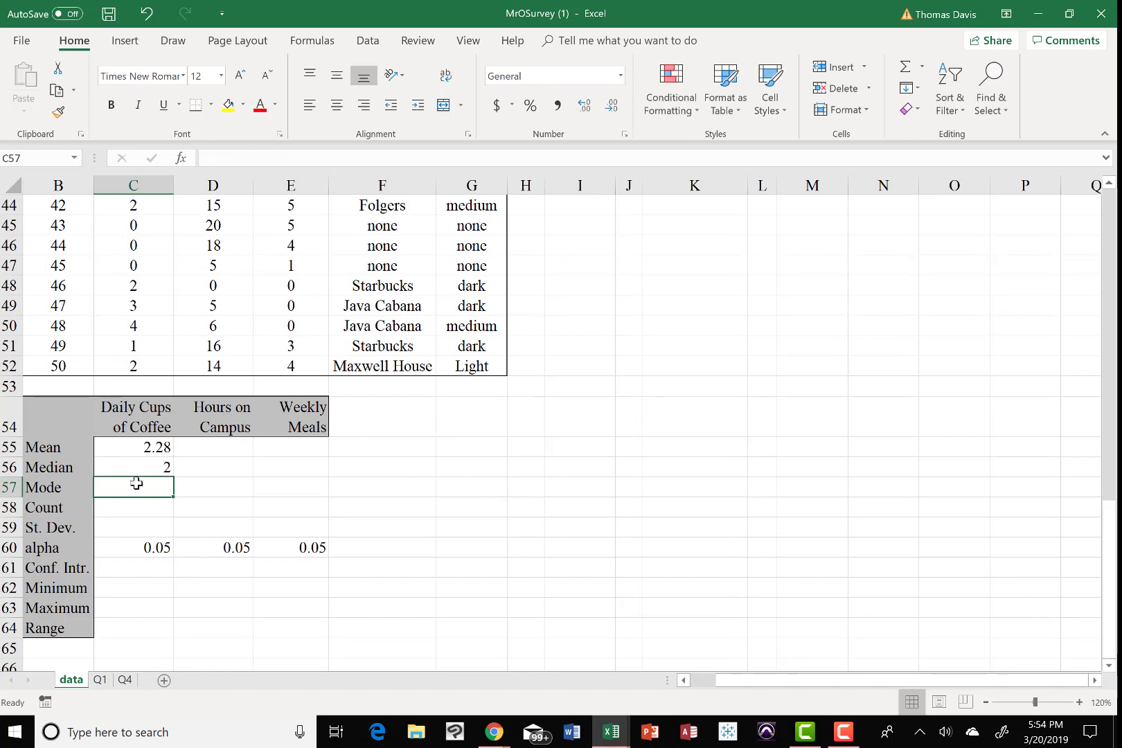
Step: Calculate the mode of Daily Cups of Coffee in cell C57 with the formula =MODE(C3:C52)
text(=mode)
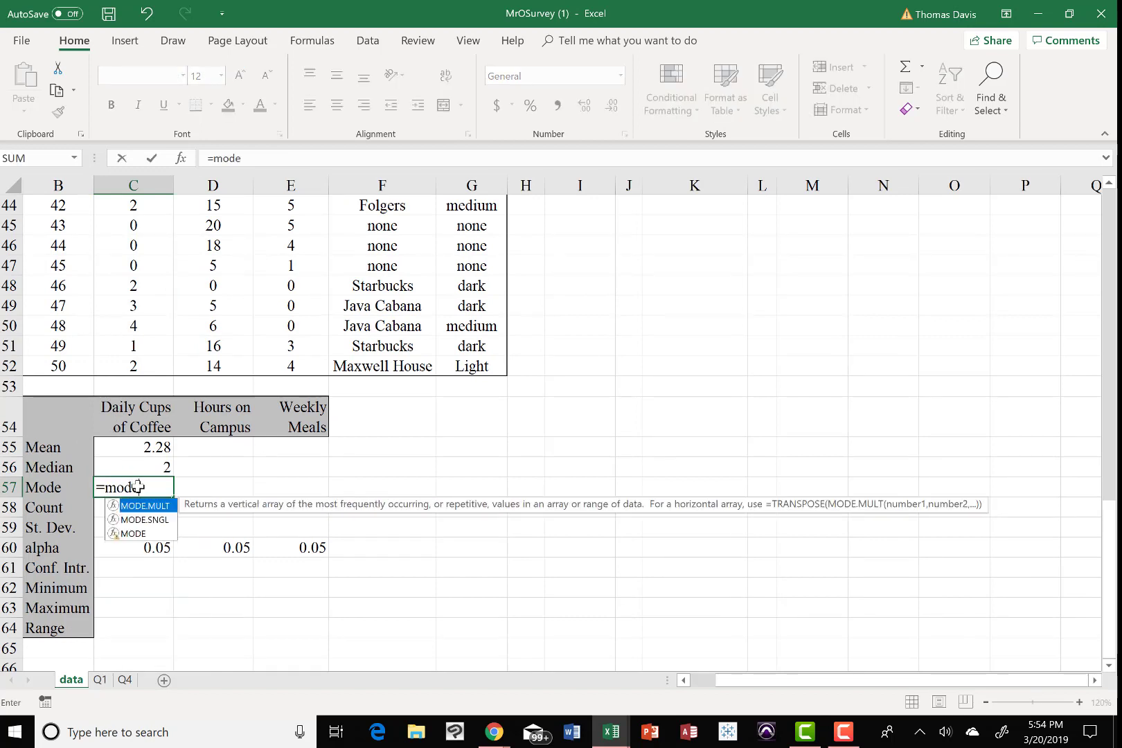
text(()
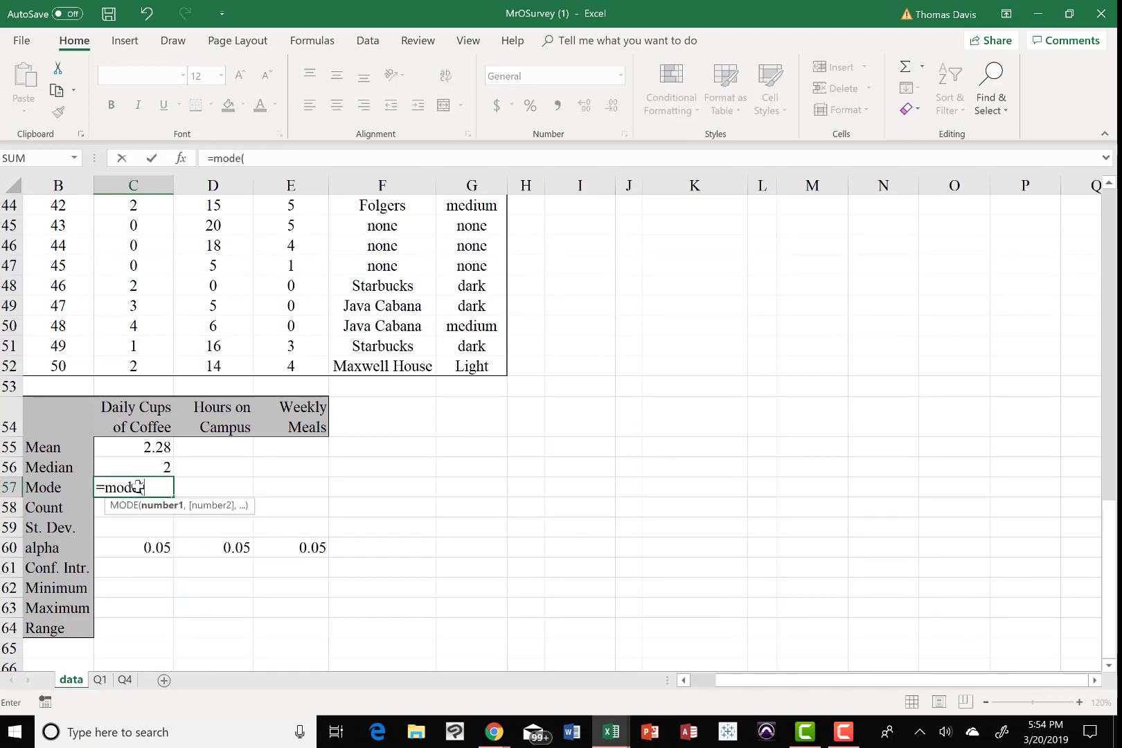
click(208, 488)
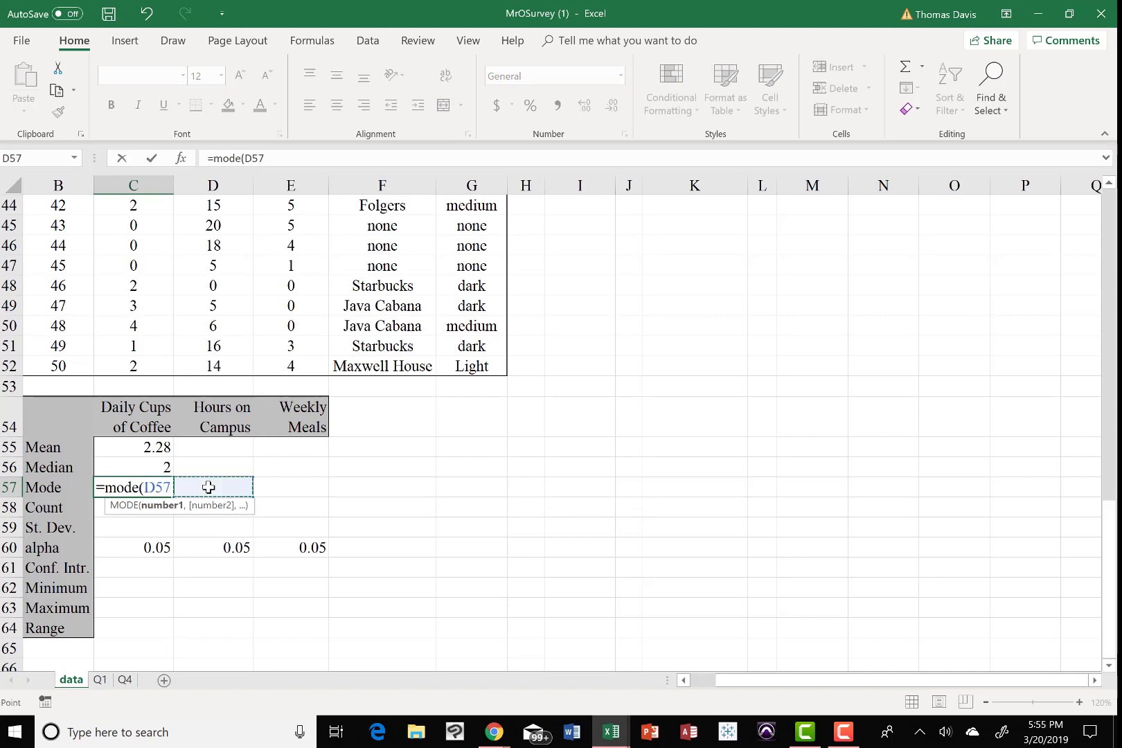
key(BackSpace)
key(BackSpace)
key(BackSpace)
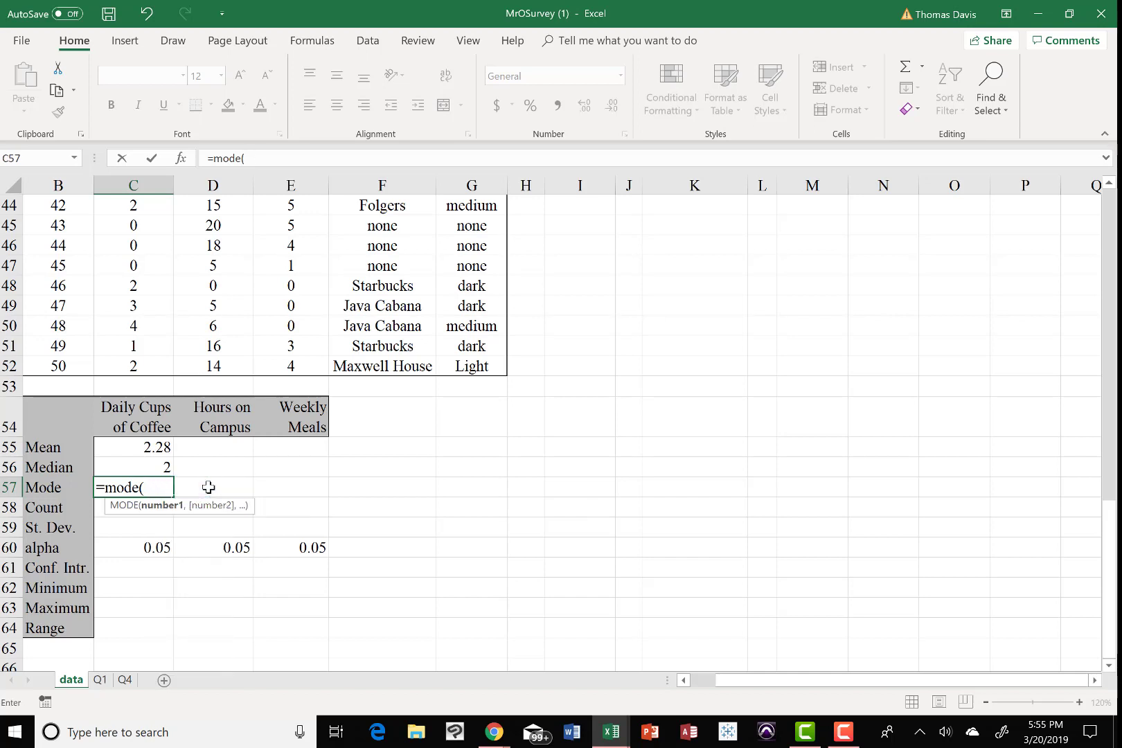
text(c3:c52)
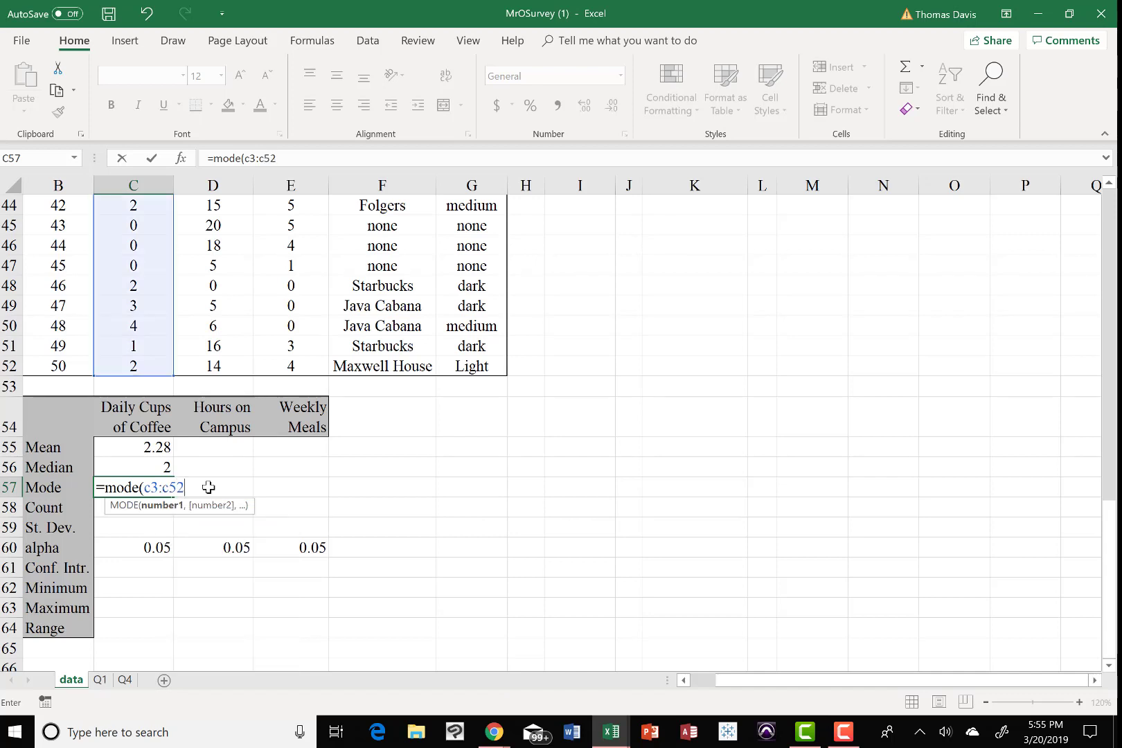
text())
key(Return)
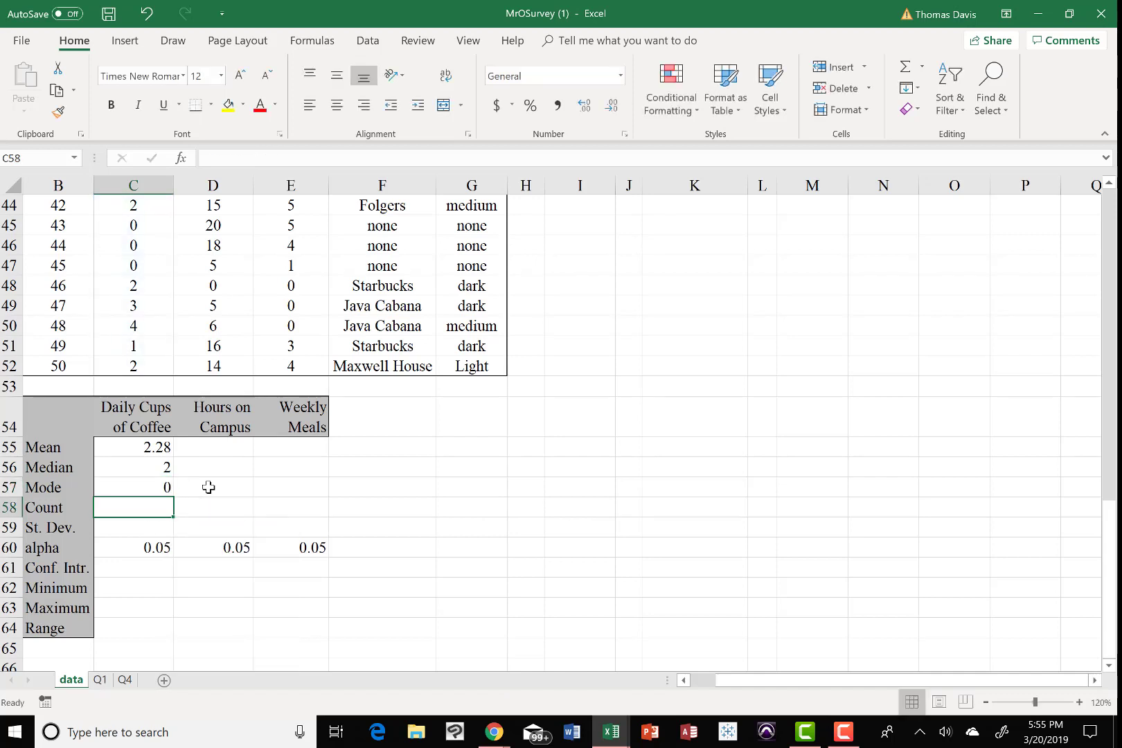
click(141, 485)
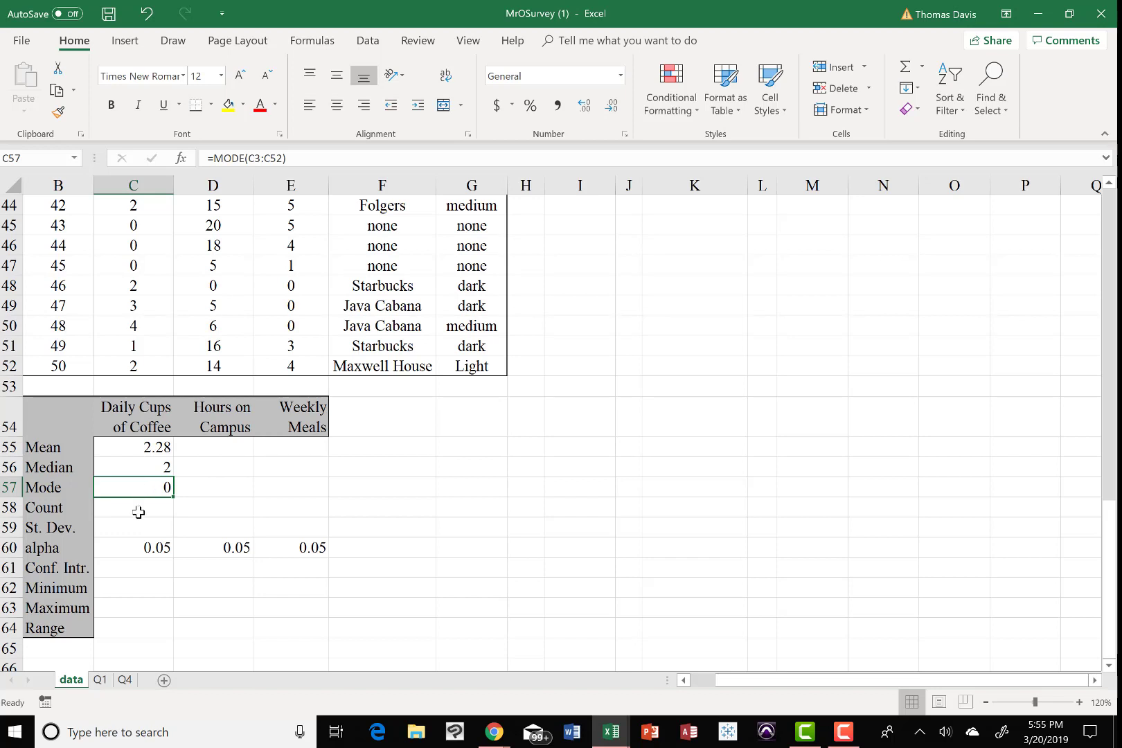
Step: Count the Daily Cups of Coffee responses in cell C58 with the formula =COUNT(C3:C52)
click(138, 512)
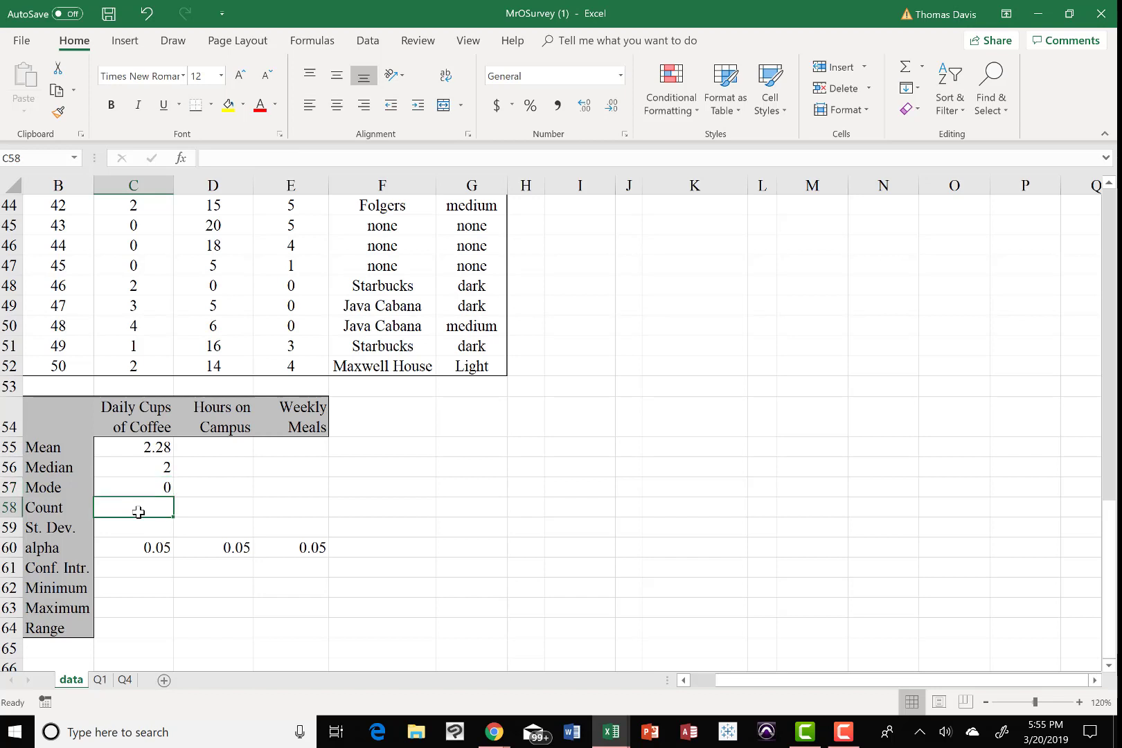
text(=)
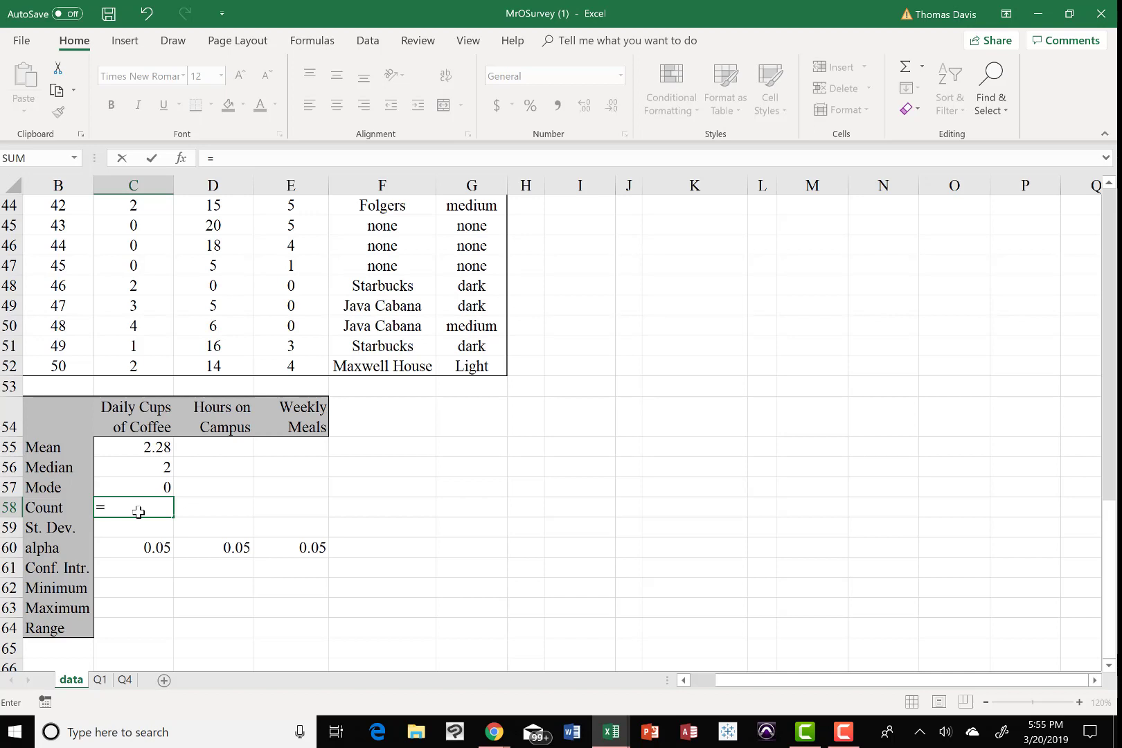
text(count()
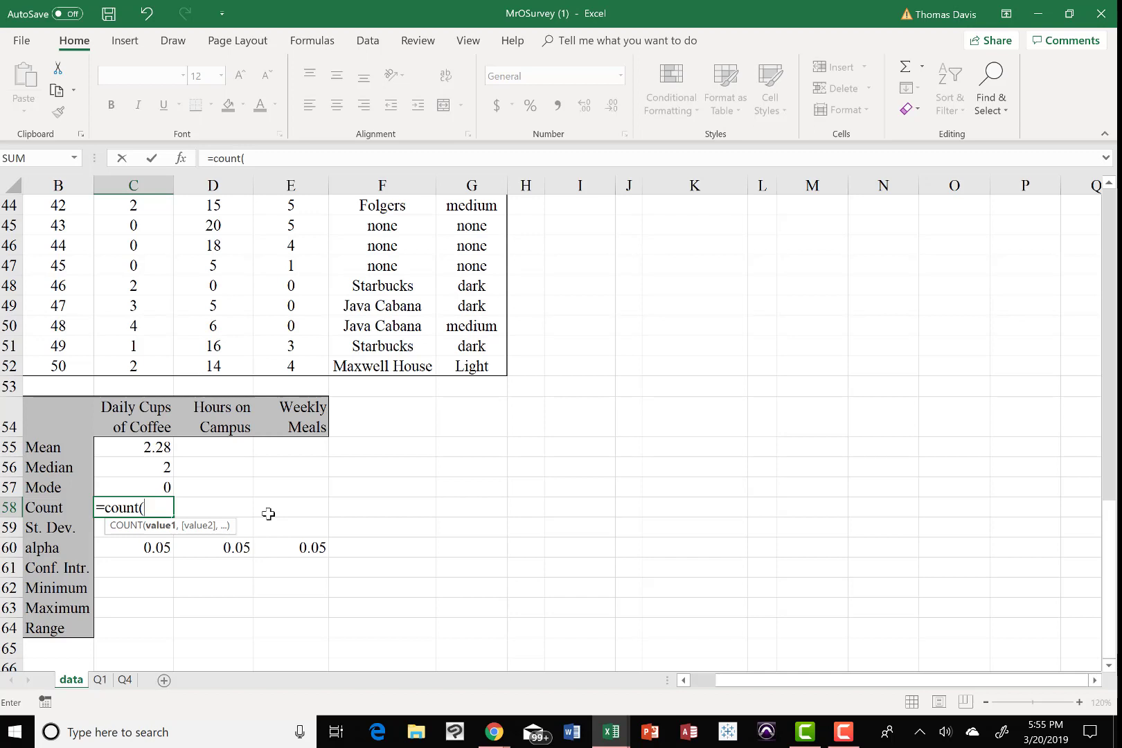
text(c3:c)
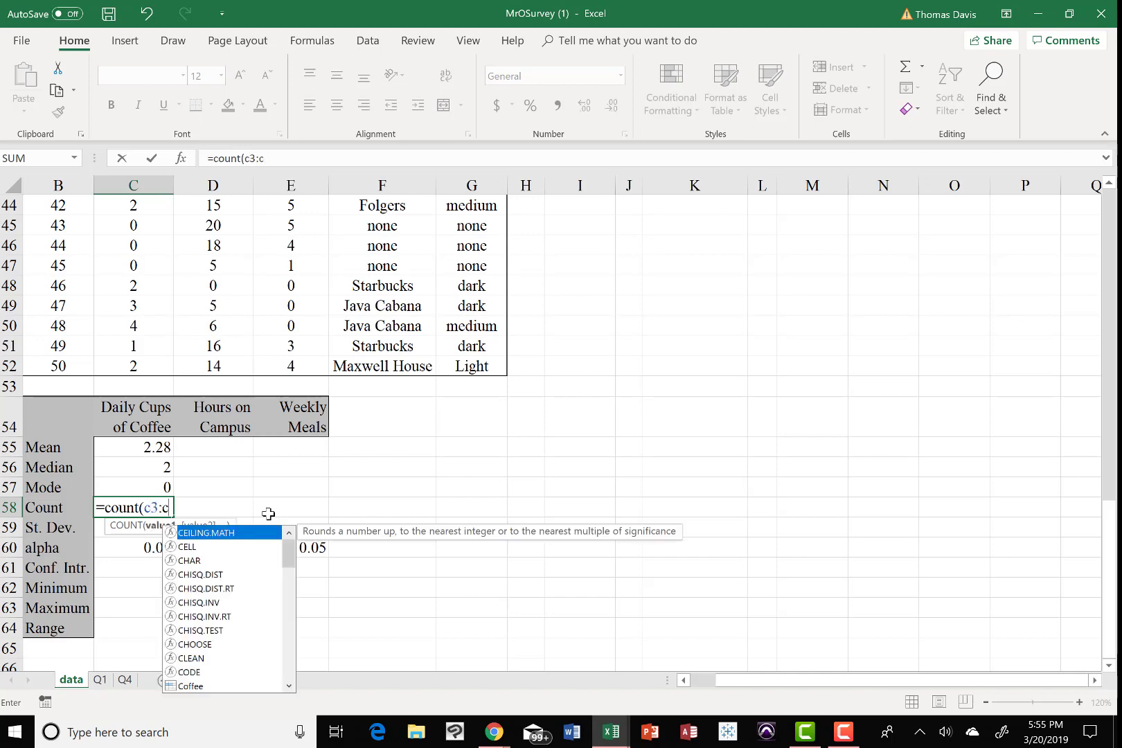
text(52))
key(Return)
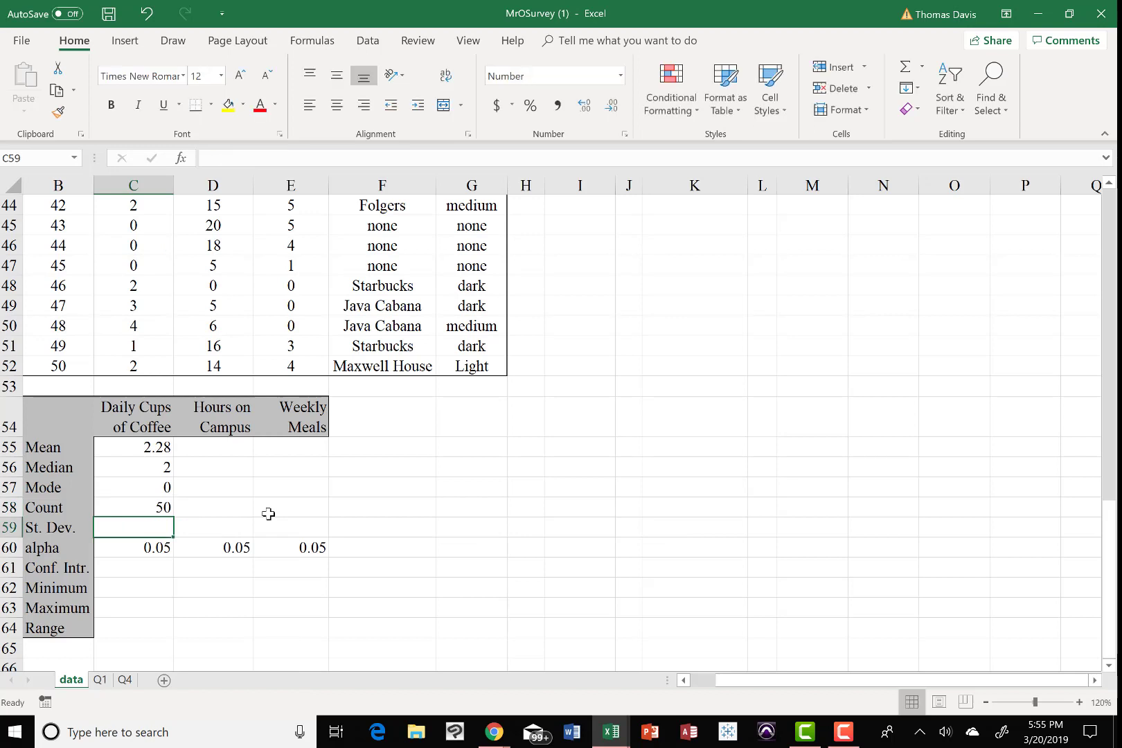
click(138, 510)
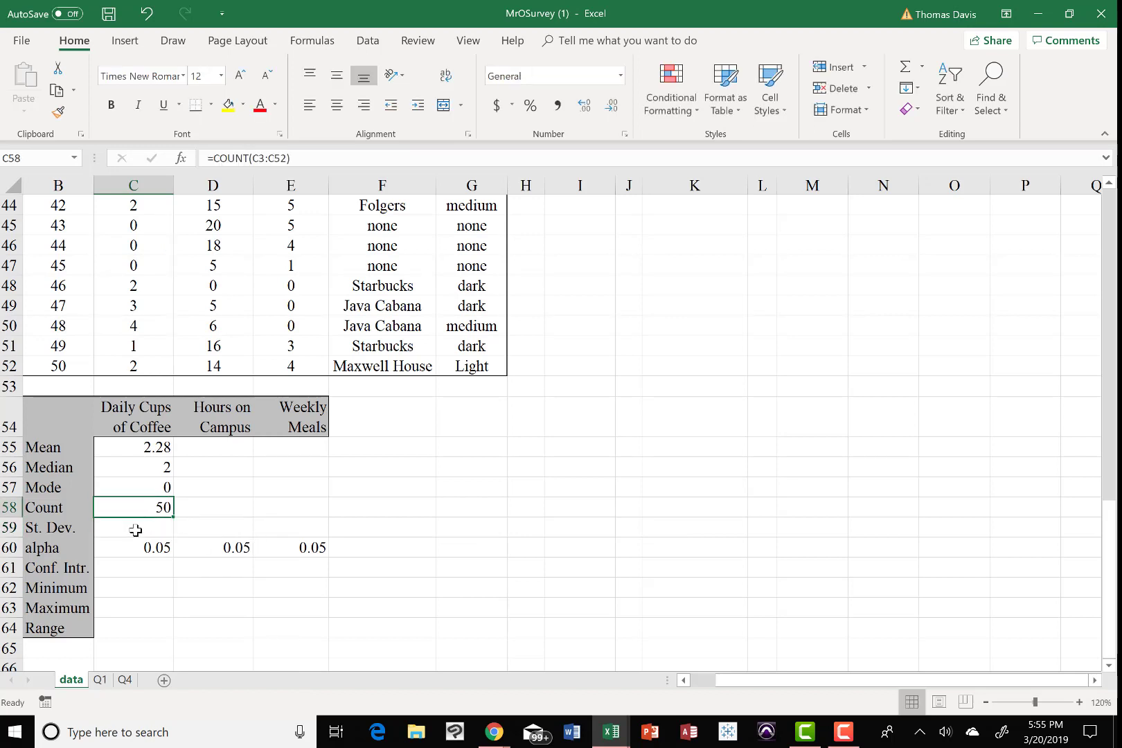
Step: Calculate the standard deviation of Daily Cups of Coffee in cell C59 with the formula =STDEV(C3:C52)
click(135, 530)
text(=)
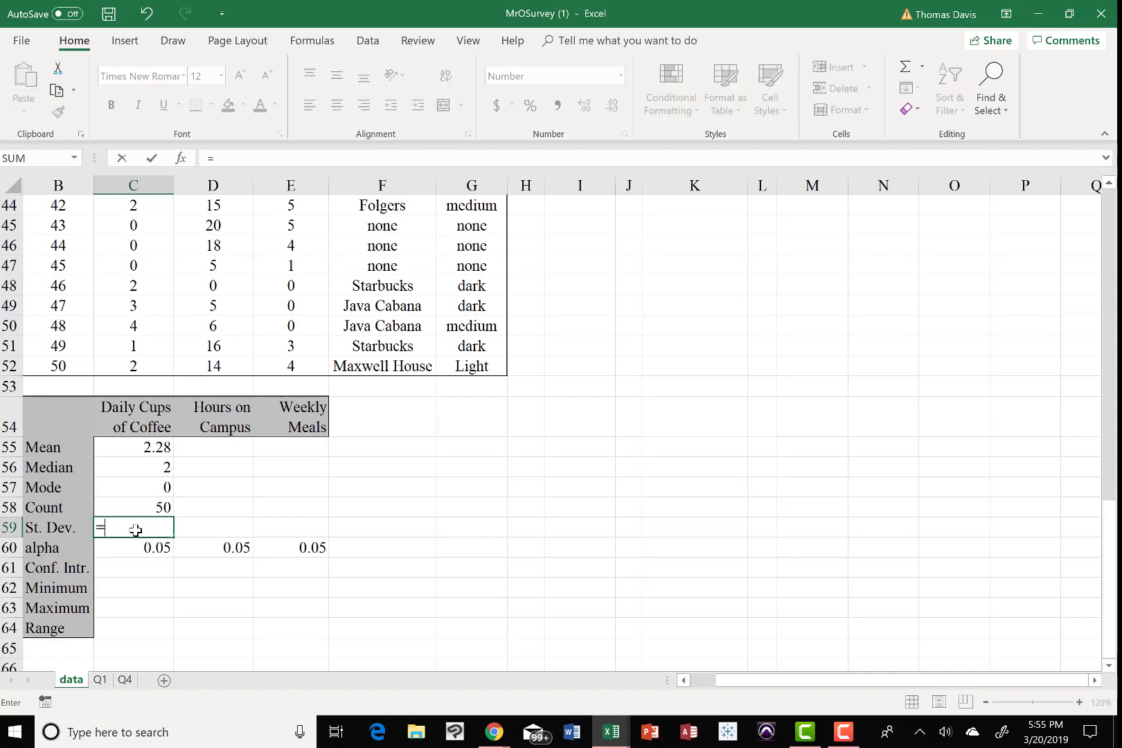
text(stdev)
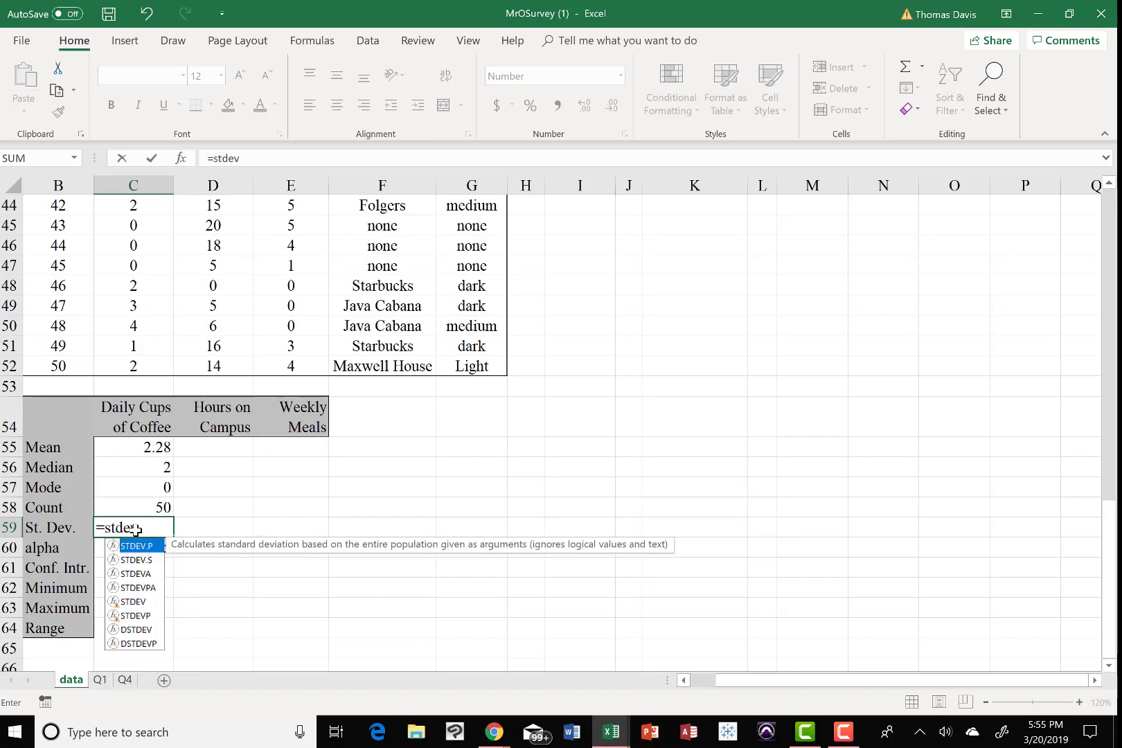
text(()
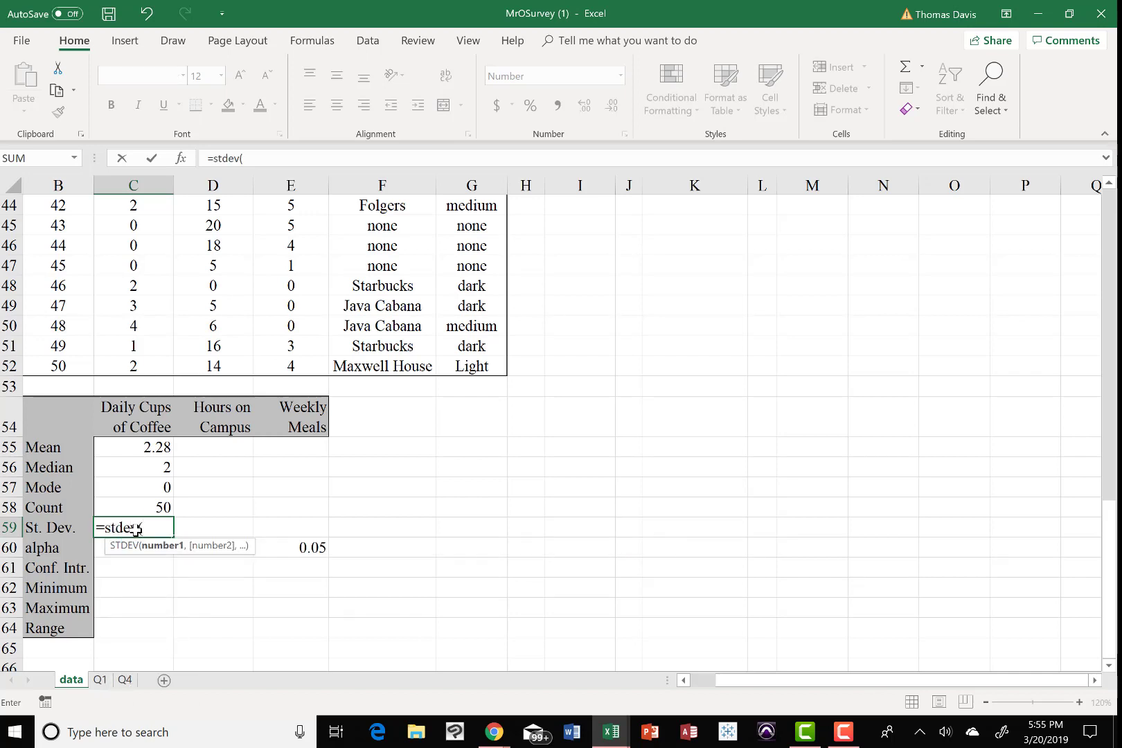
text(c3:c)
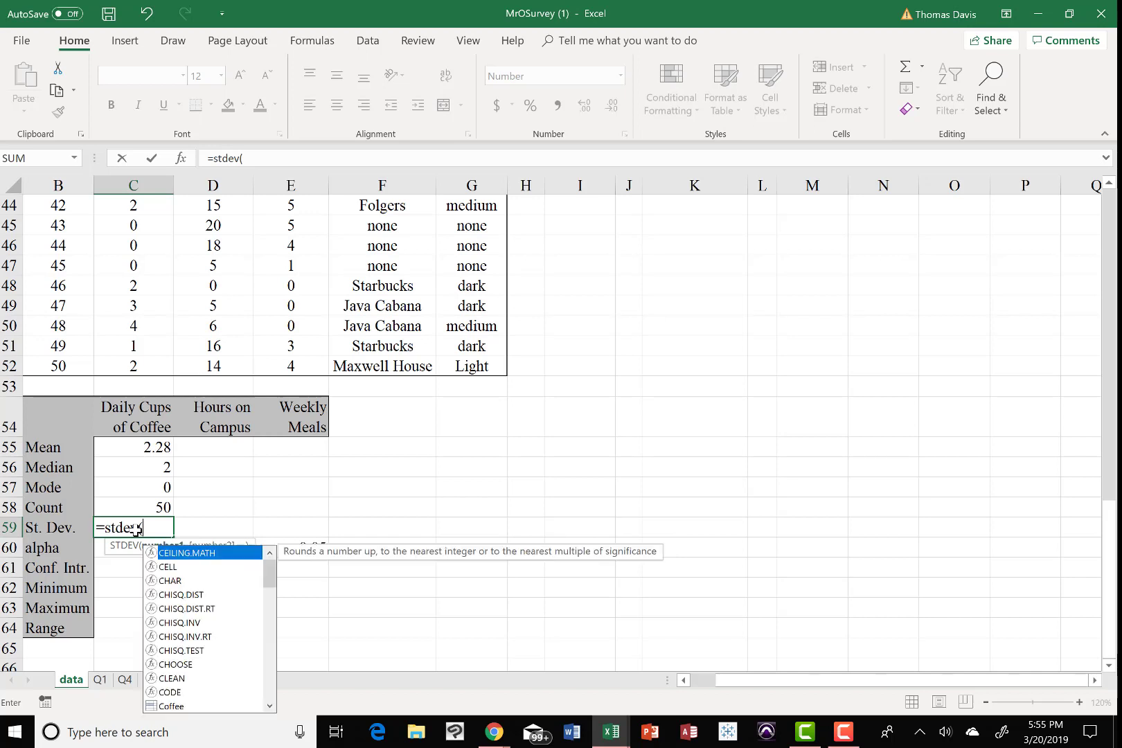
text(52)
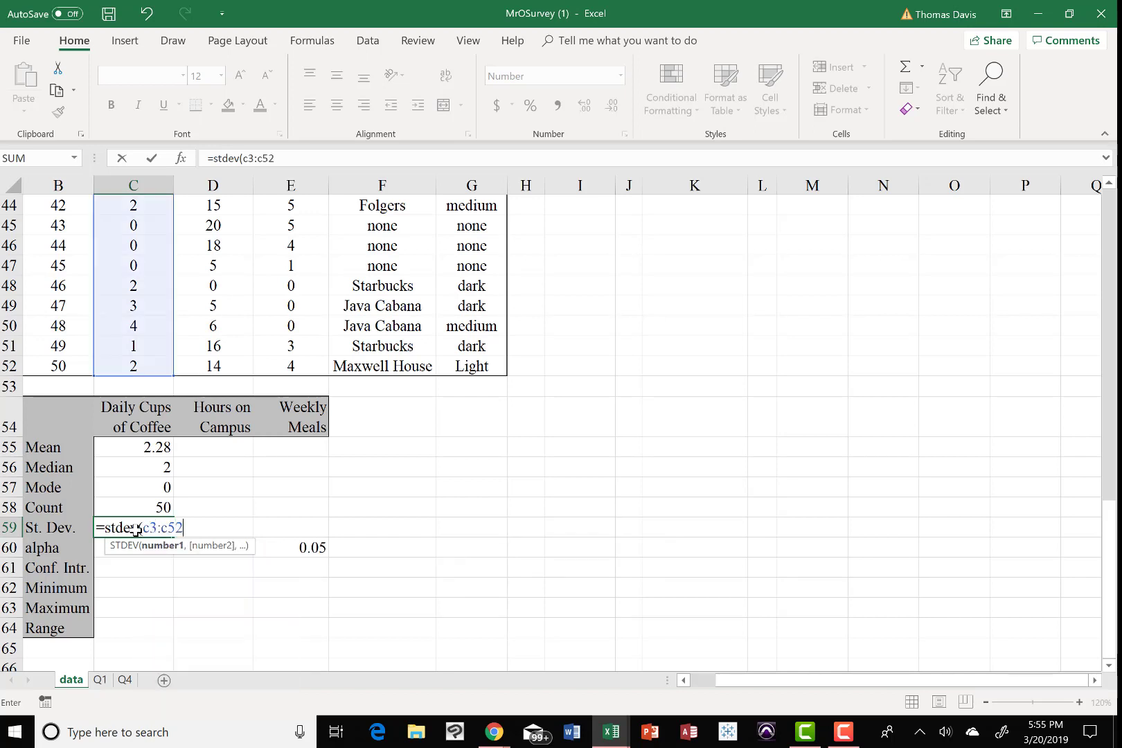
text())
key(Return)
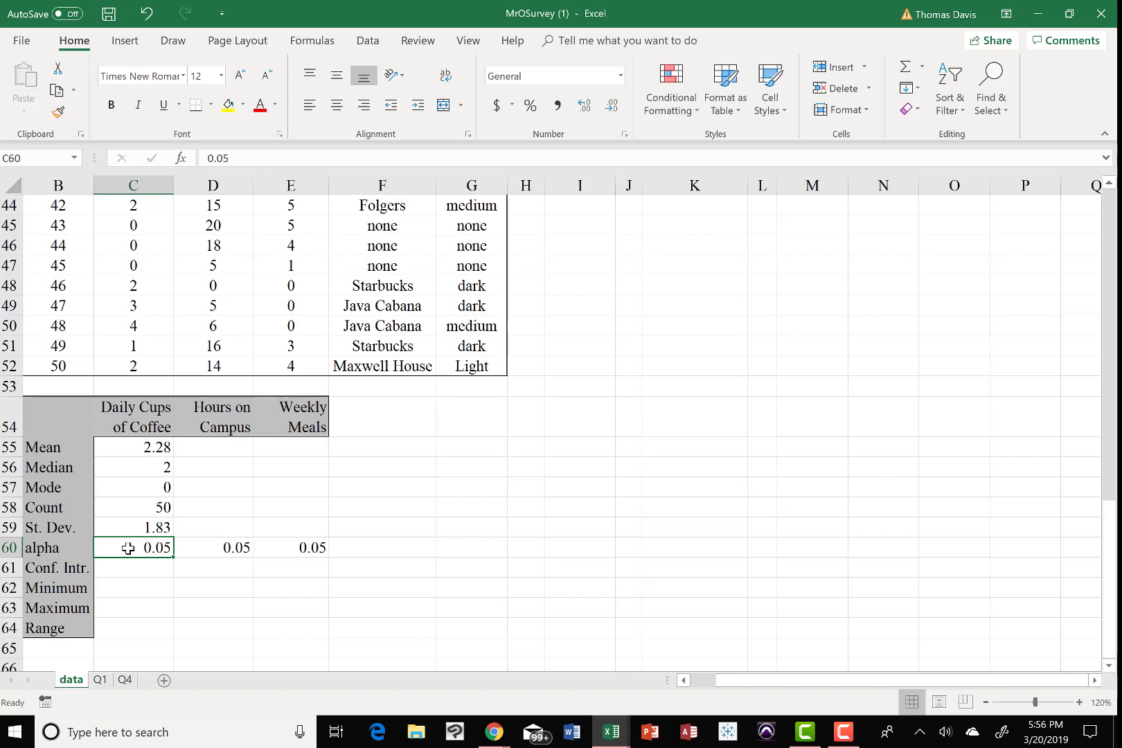
Step: Calculate the confidence interval of Daily Cups of Coffee in cell C61 with the formula =CONFIDENCE.NORM(C60,C59,C58)
click(134, 568)
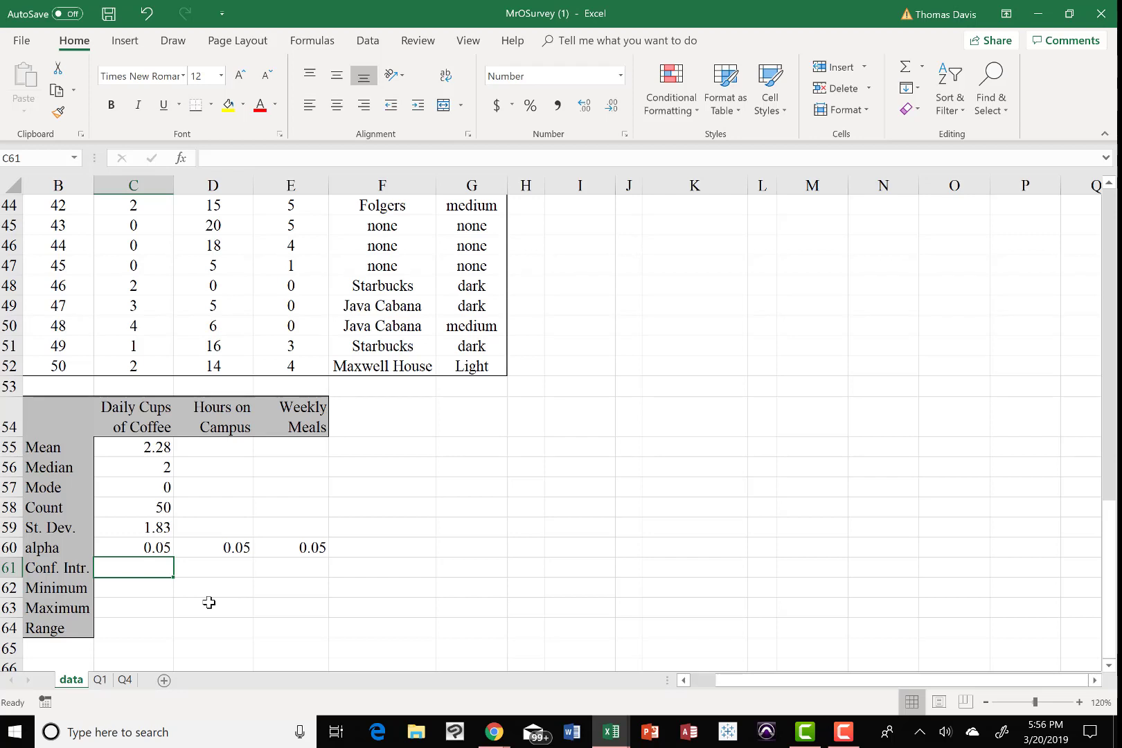
text(=confi)
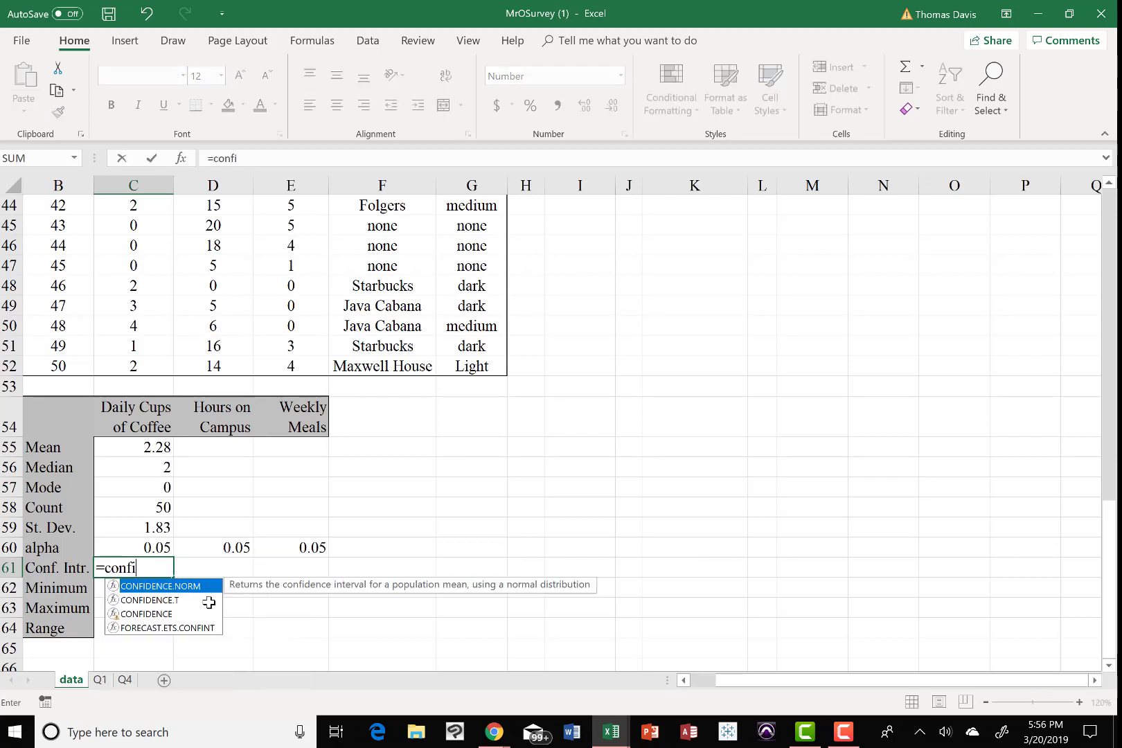
text(dence)
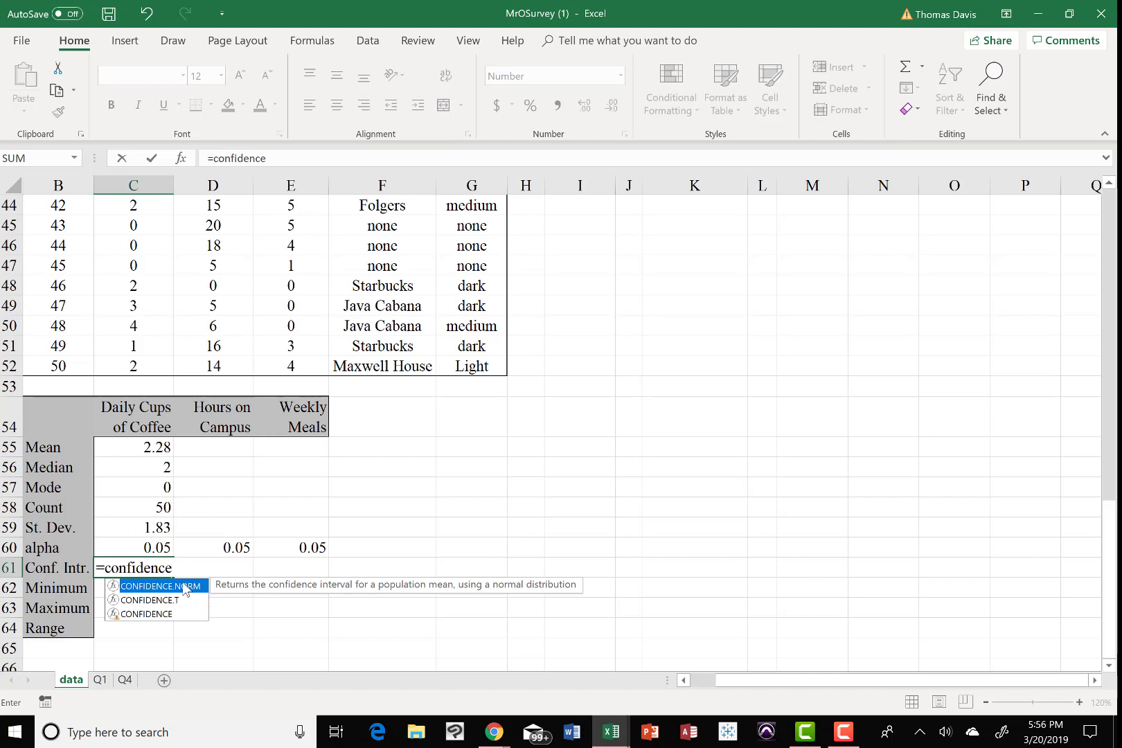
double_click(183, 587)
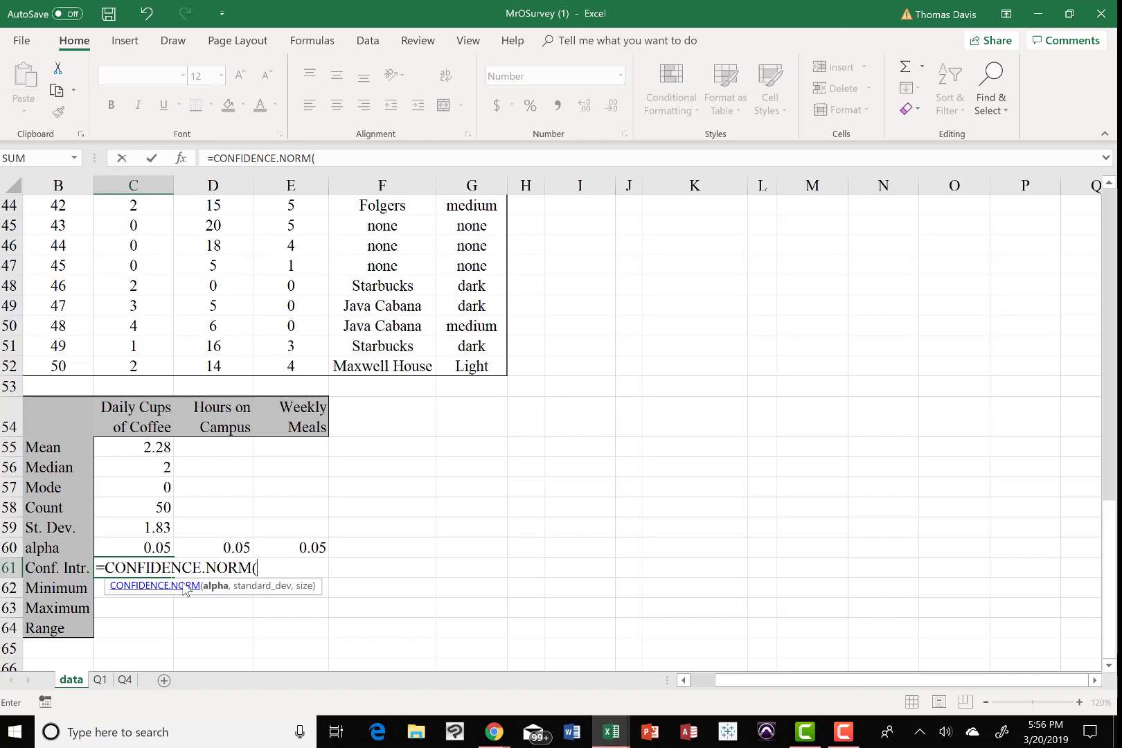
text(c60)
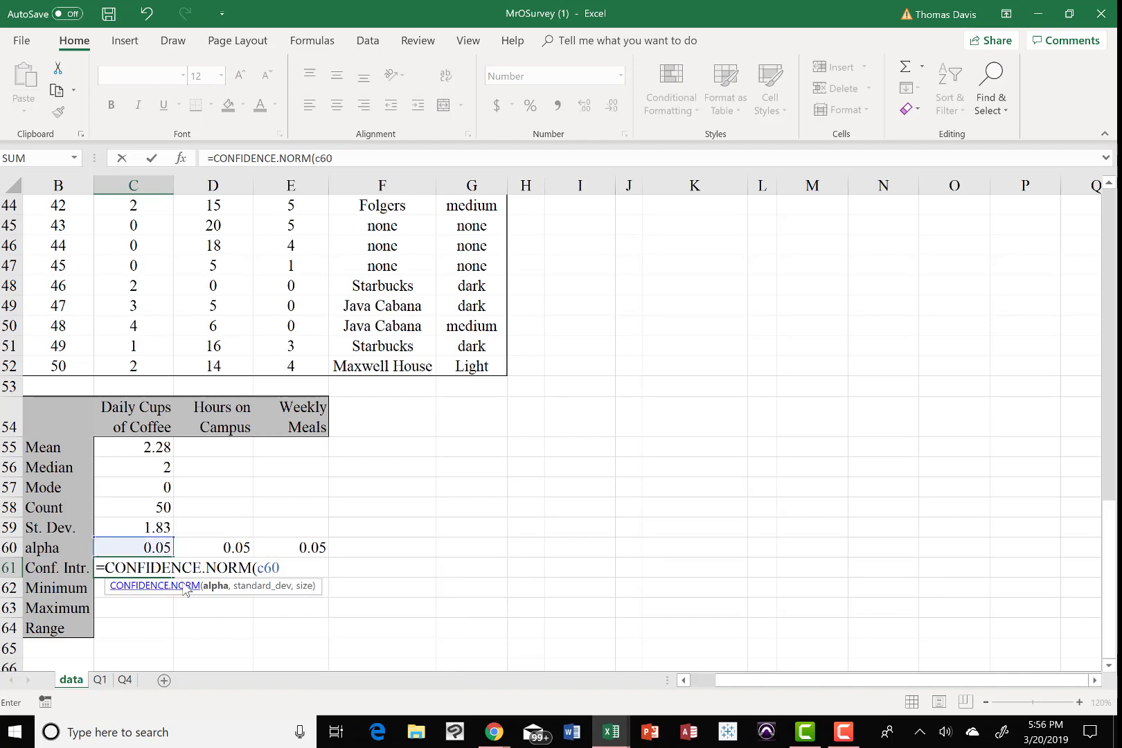
text(,c)
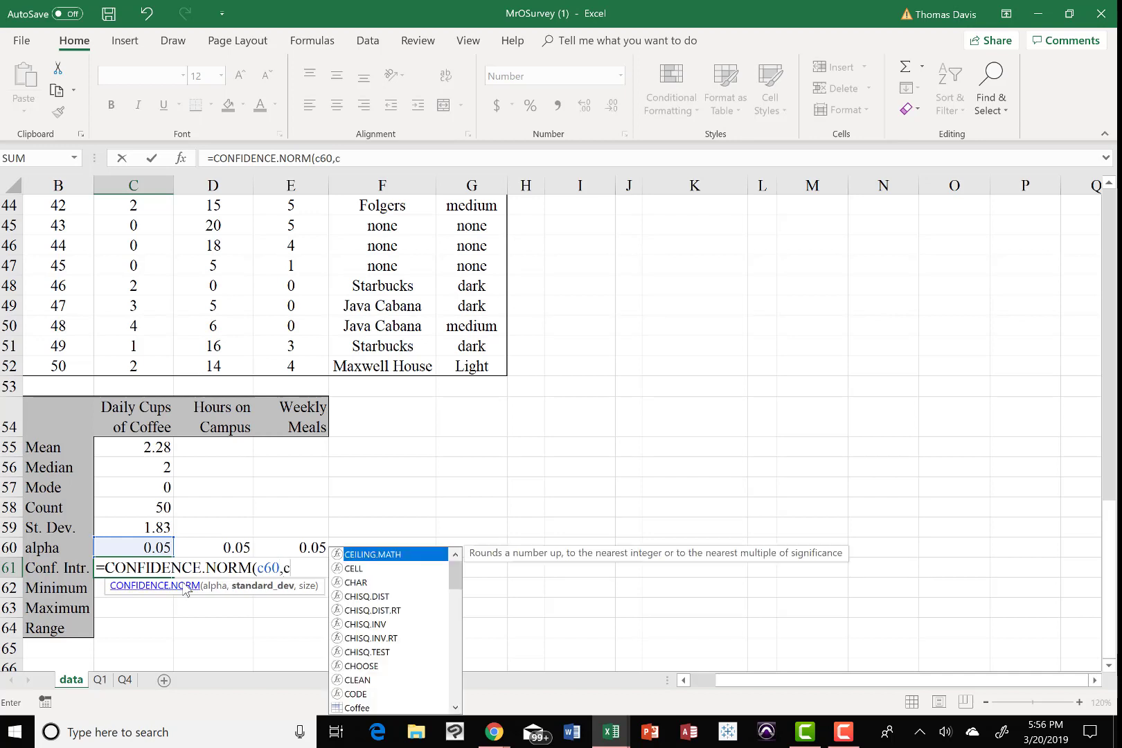
text(59,)
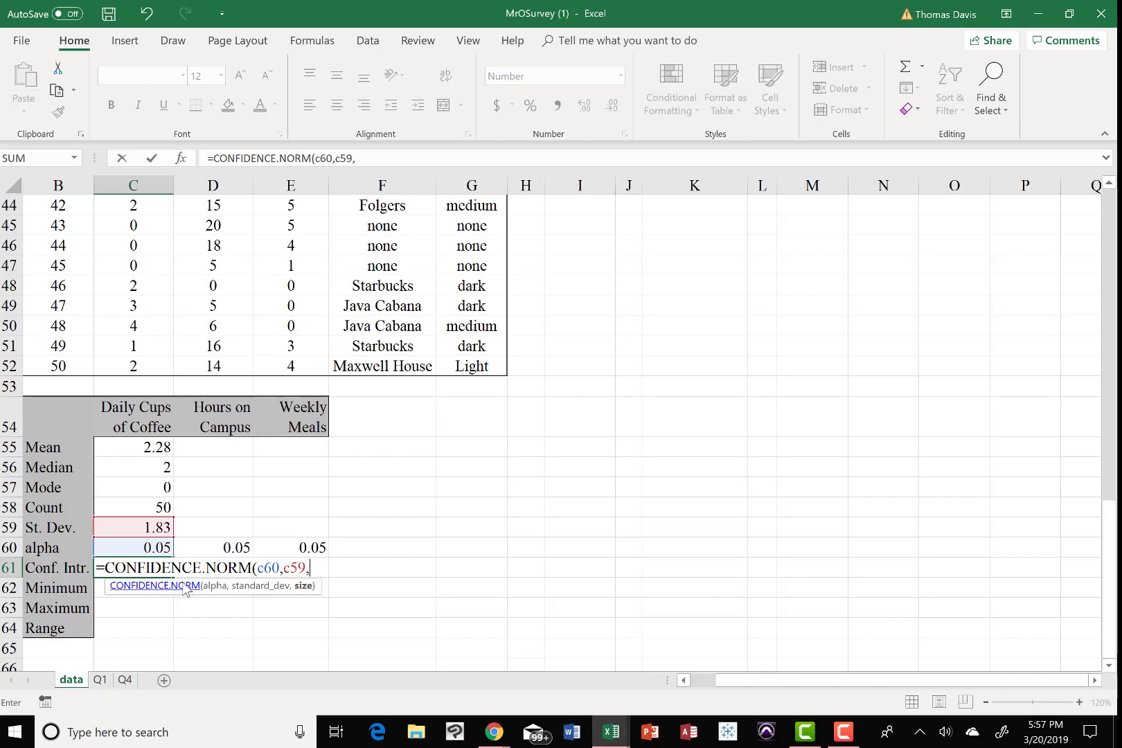
text(c58))
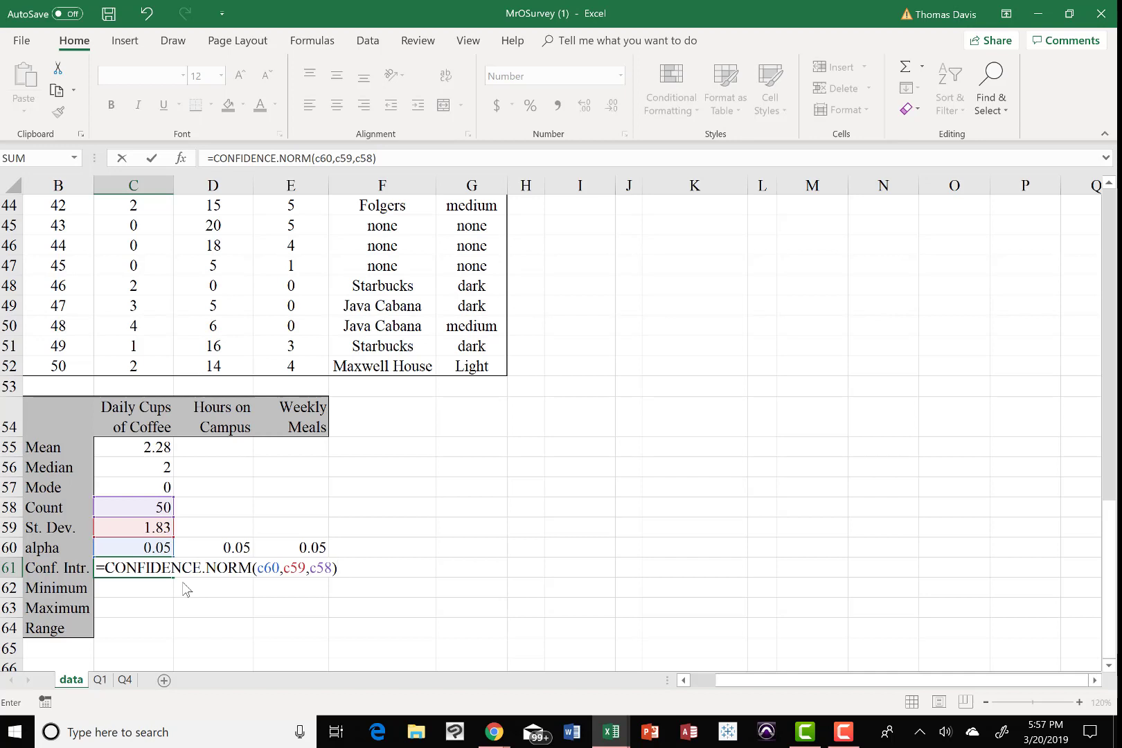
key(Return)
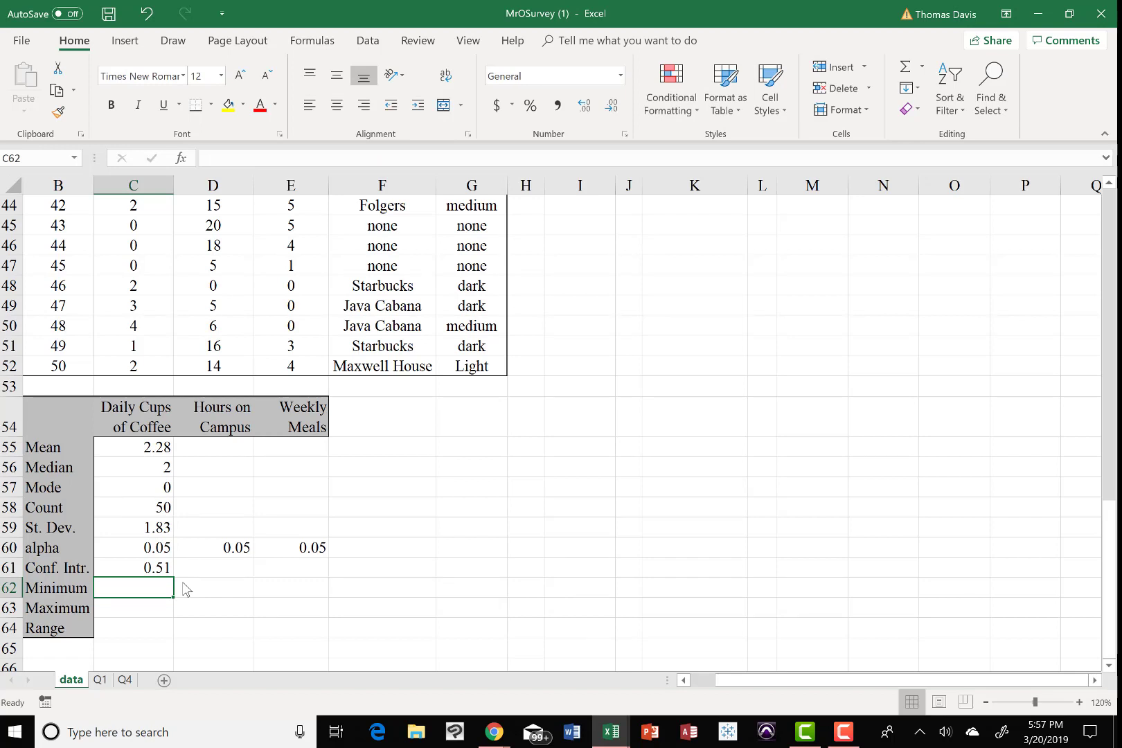
Step: Calculate the minimum of Daily Cups of Coffee in cell C62 with the formula =MIN(C3:C52)
text(=)
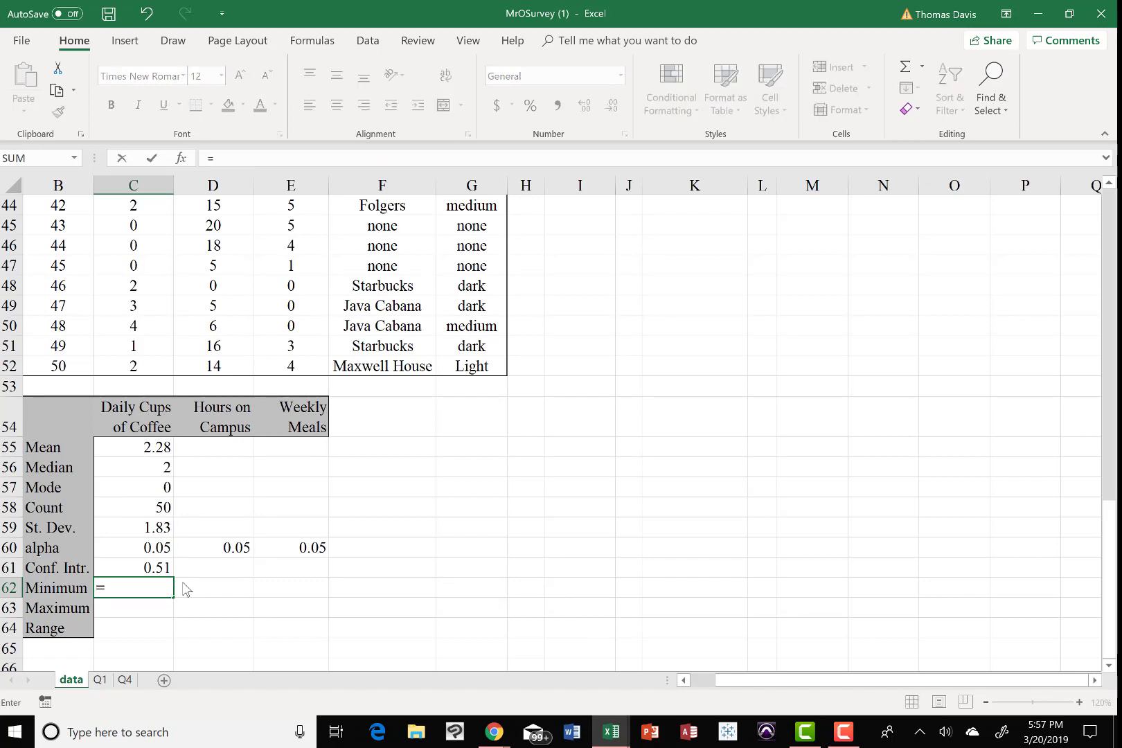
text(min()
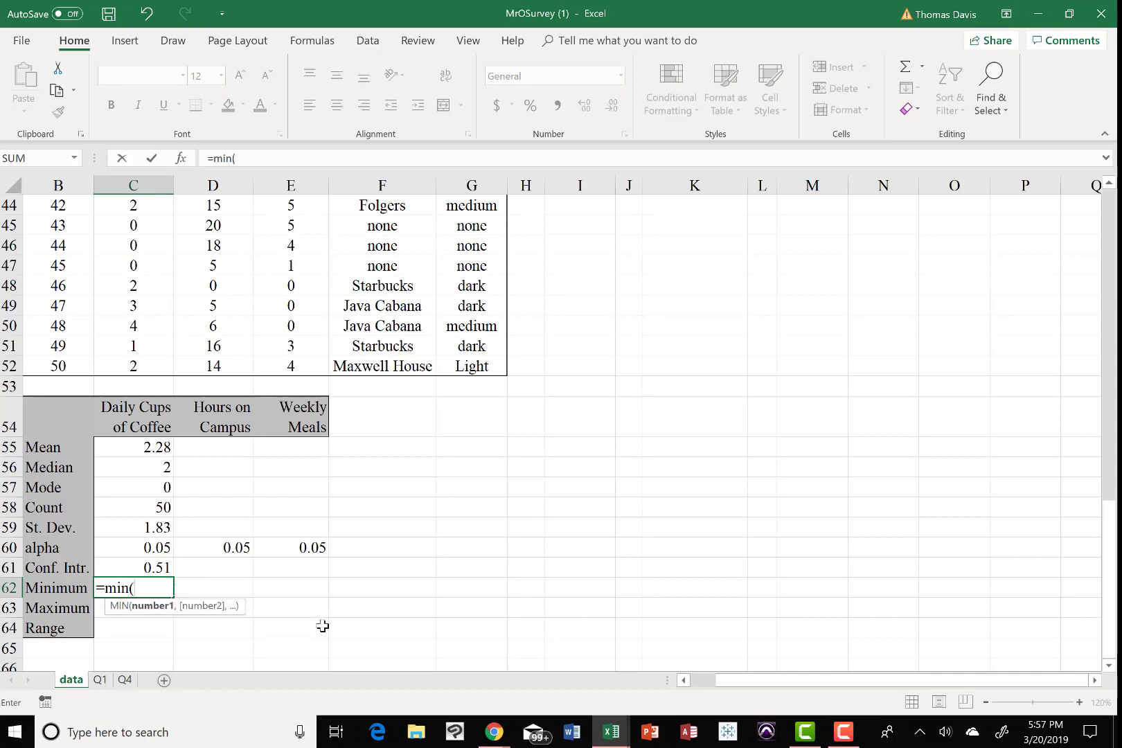
text(c)
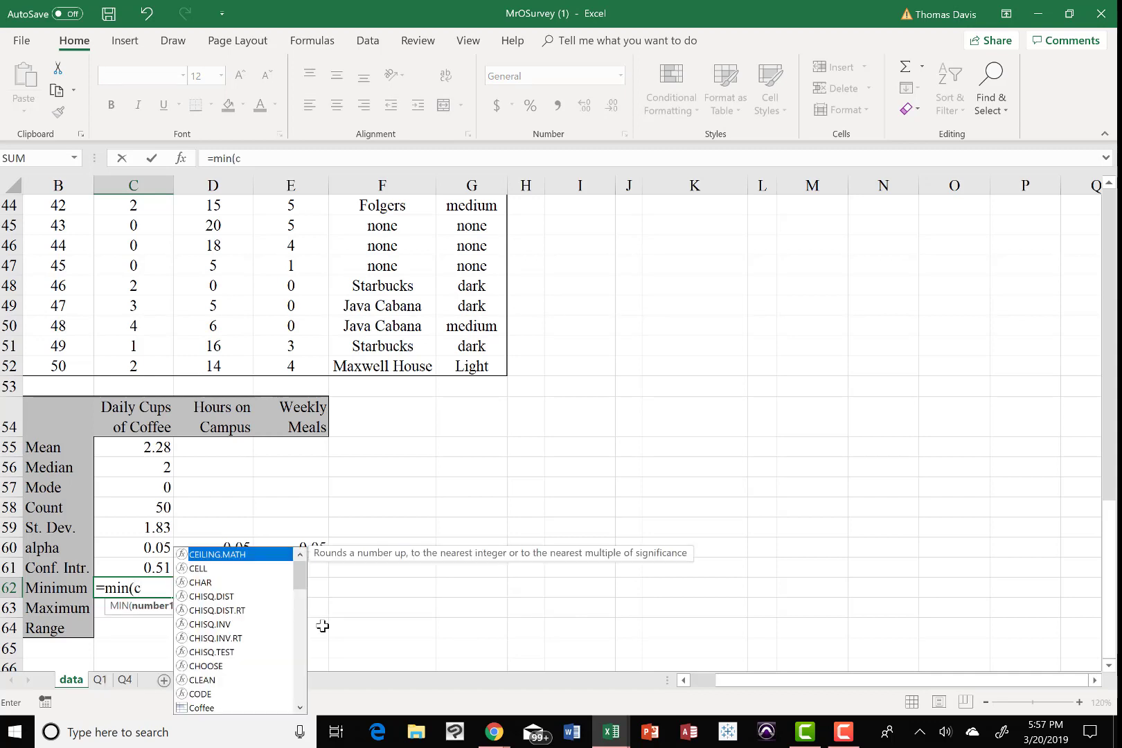
text(3:c52)
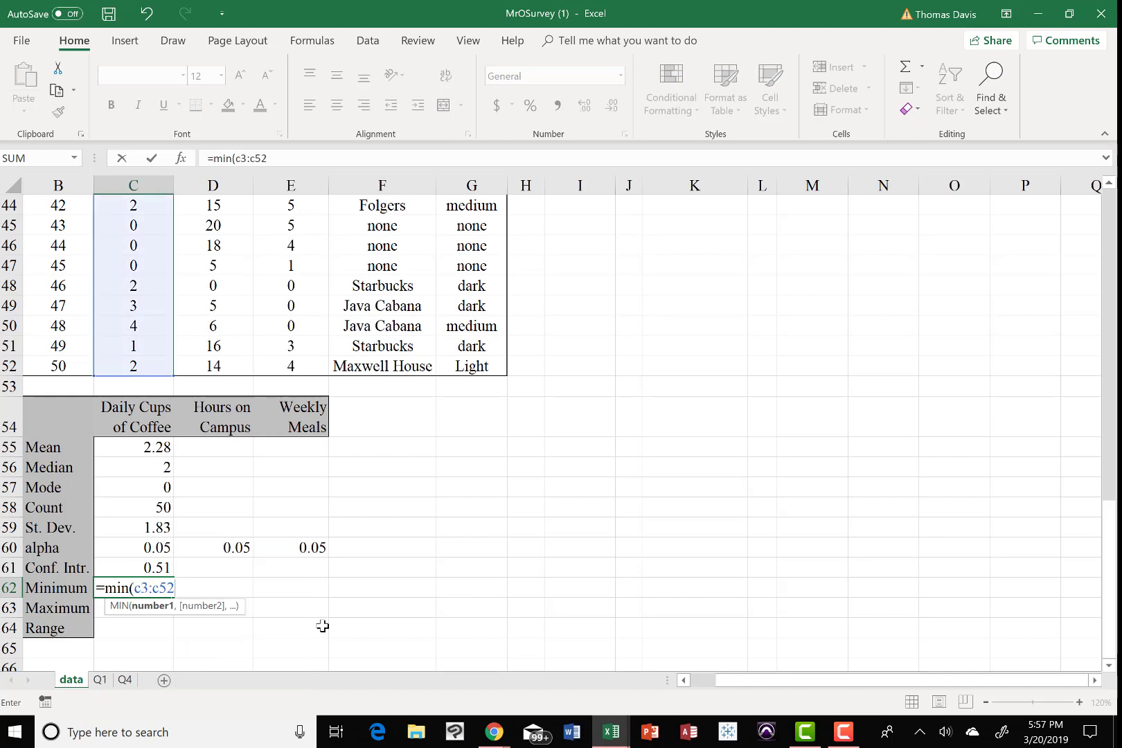
text())
key(Return)
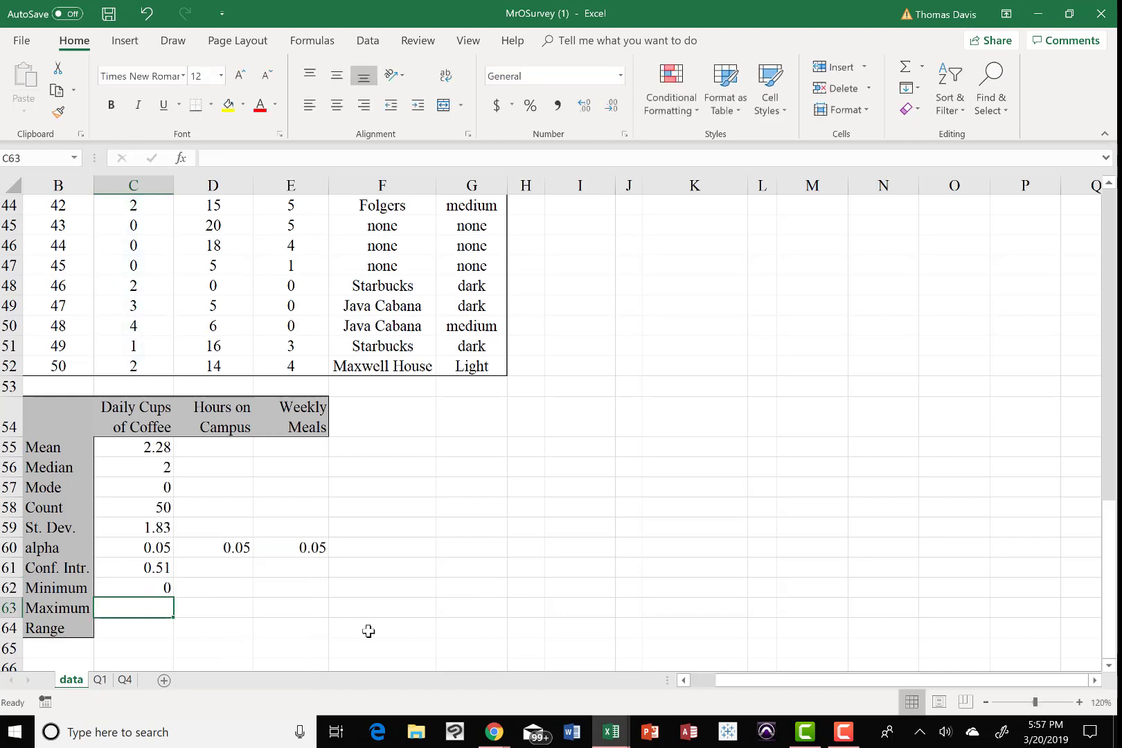
Step: Calculate the maximum of Daily Cups of Coffee in cell C63 with the formula =MAX(C3:C52)
text(=m)
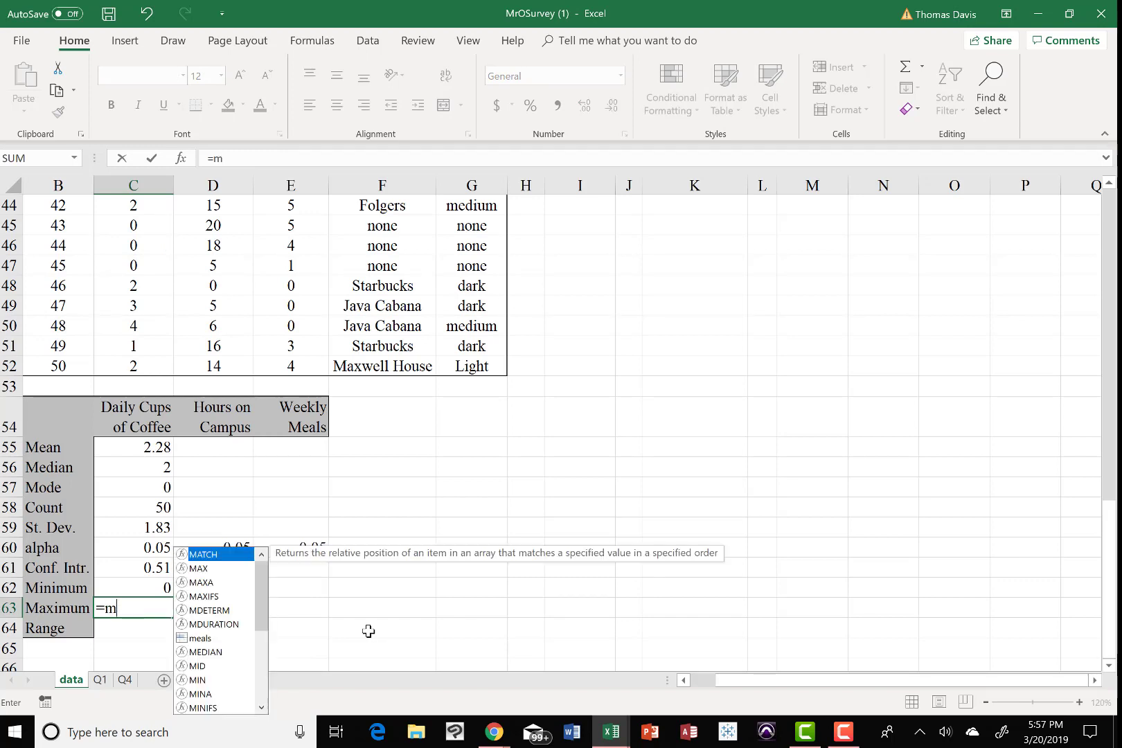
text(ax)
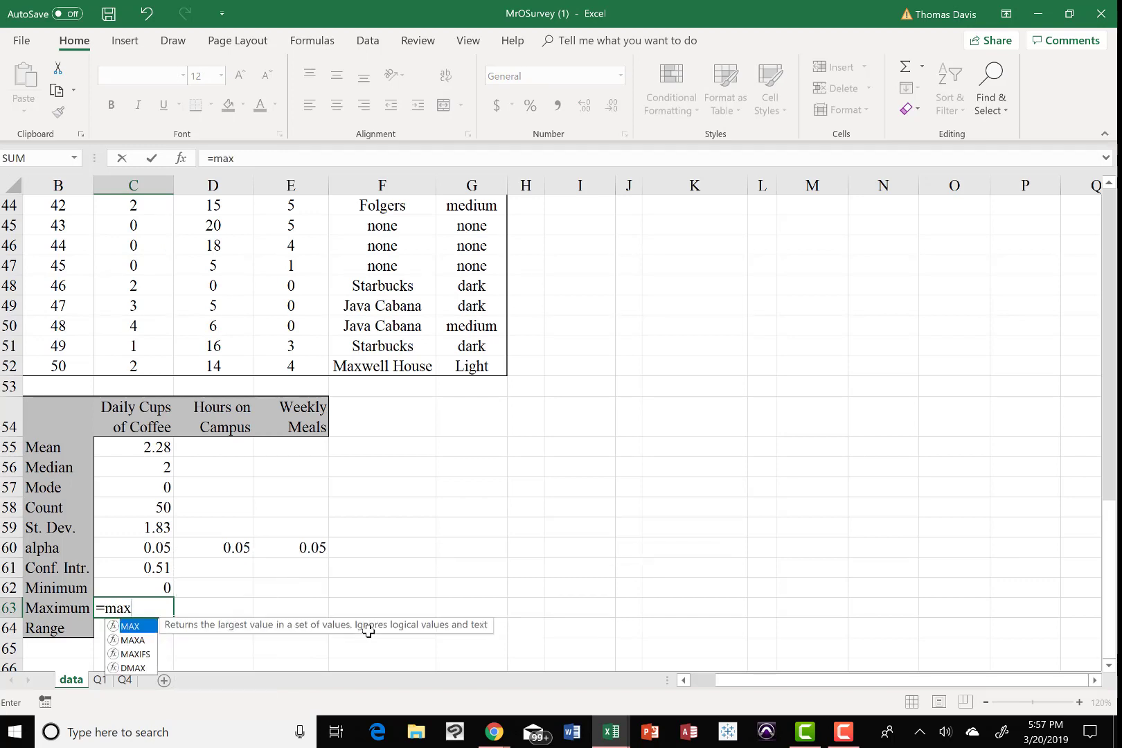
text(()
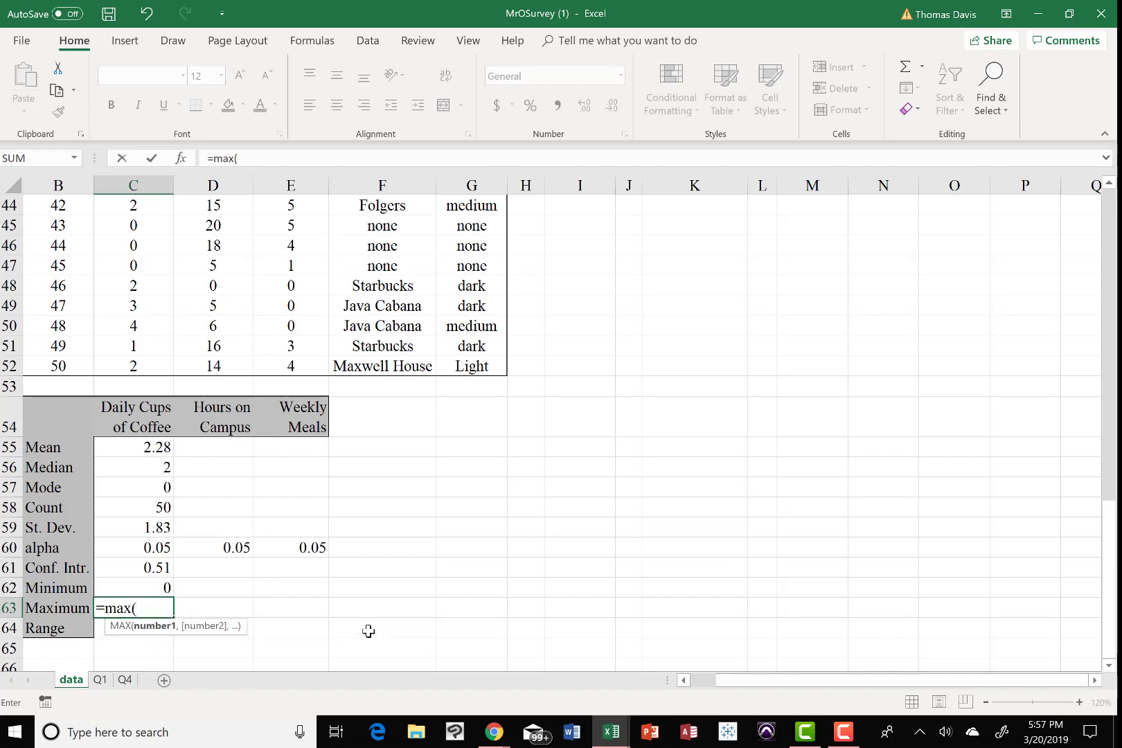
text(c3:c)
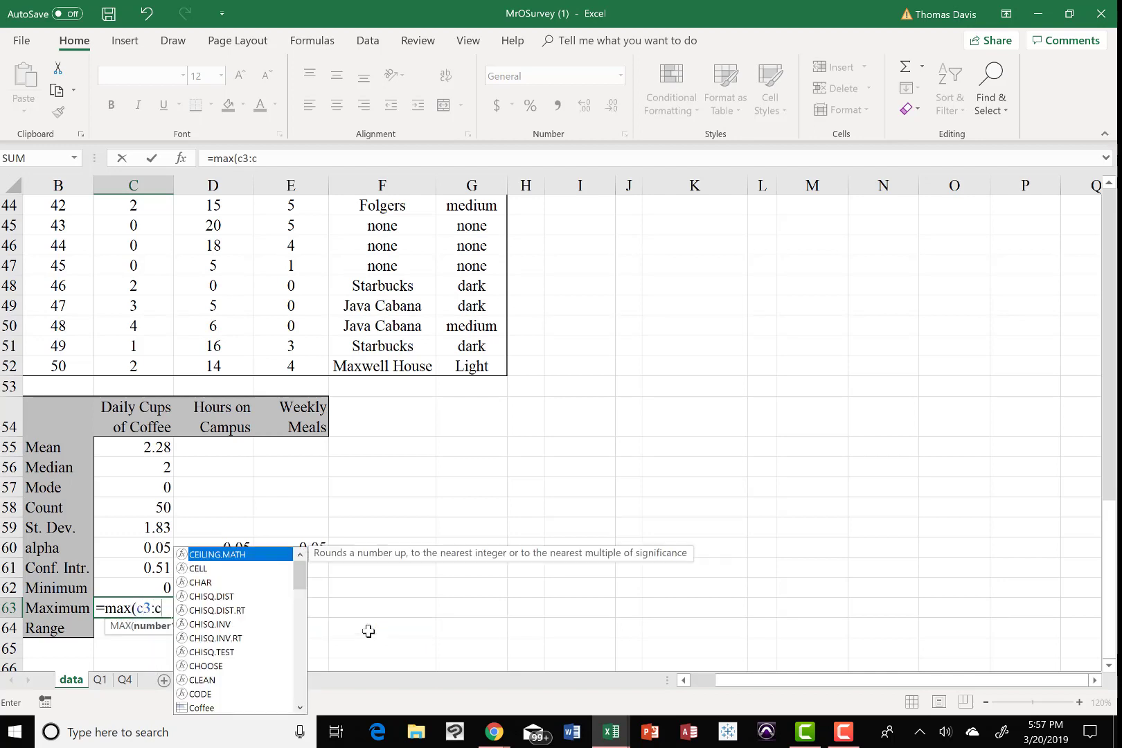
text(52))
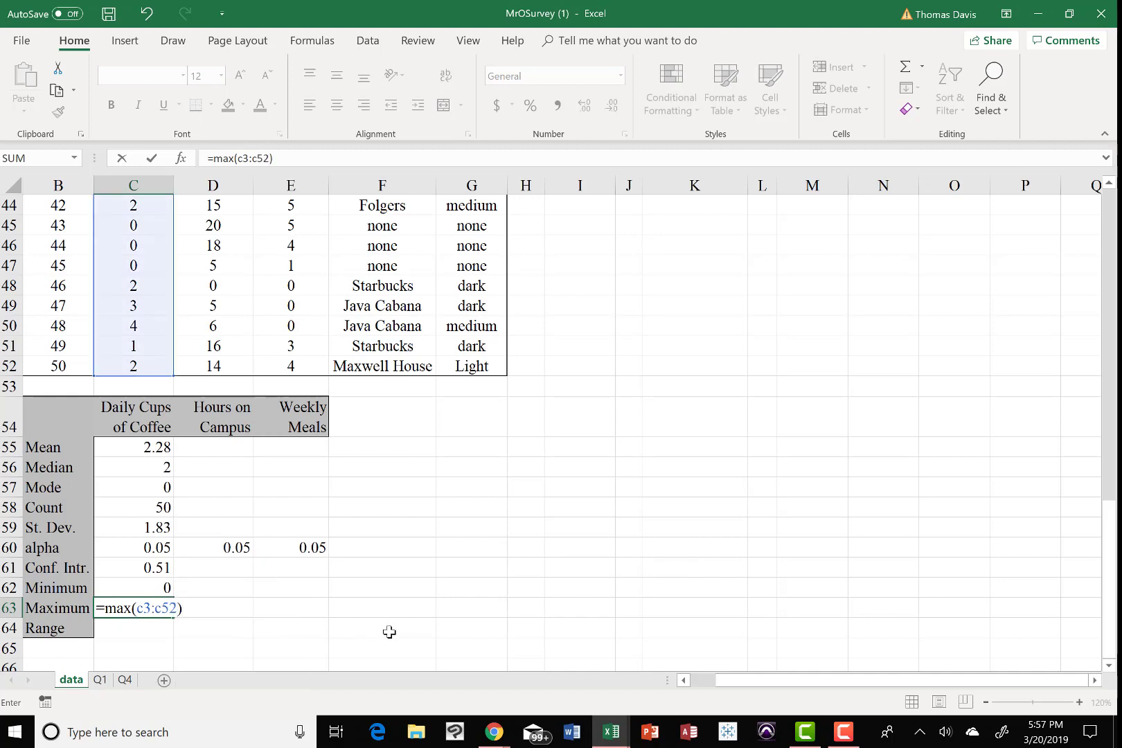
key(Return)
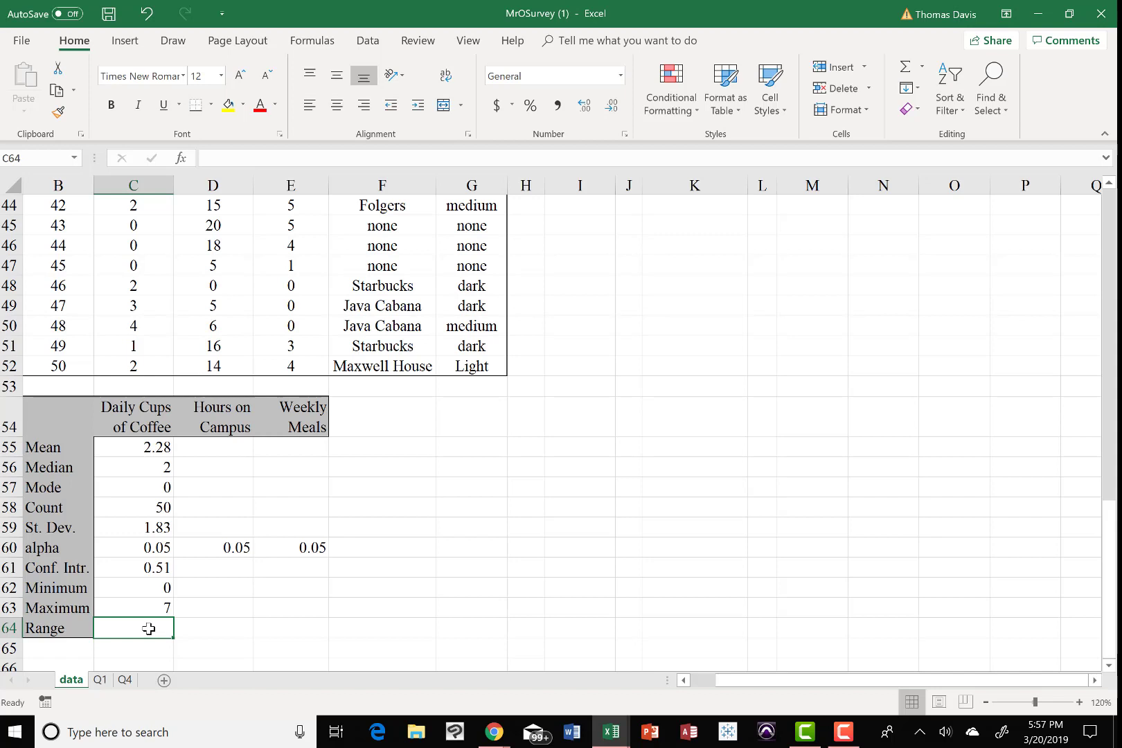
Step: Calculate the range of Daily Cups of Coffee in cell C64 with the formula =C63-C62, accepting the proposed formula correction
text(=)
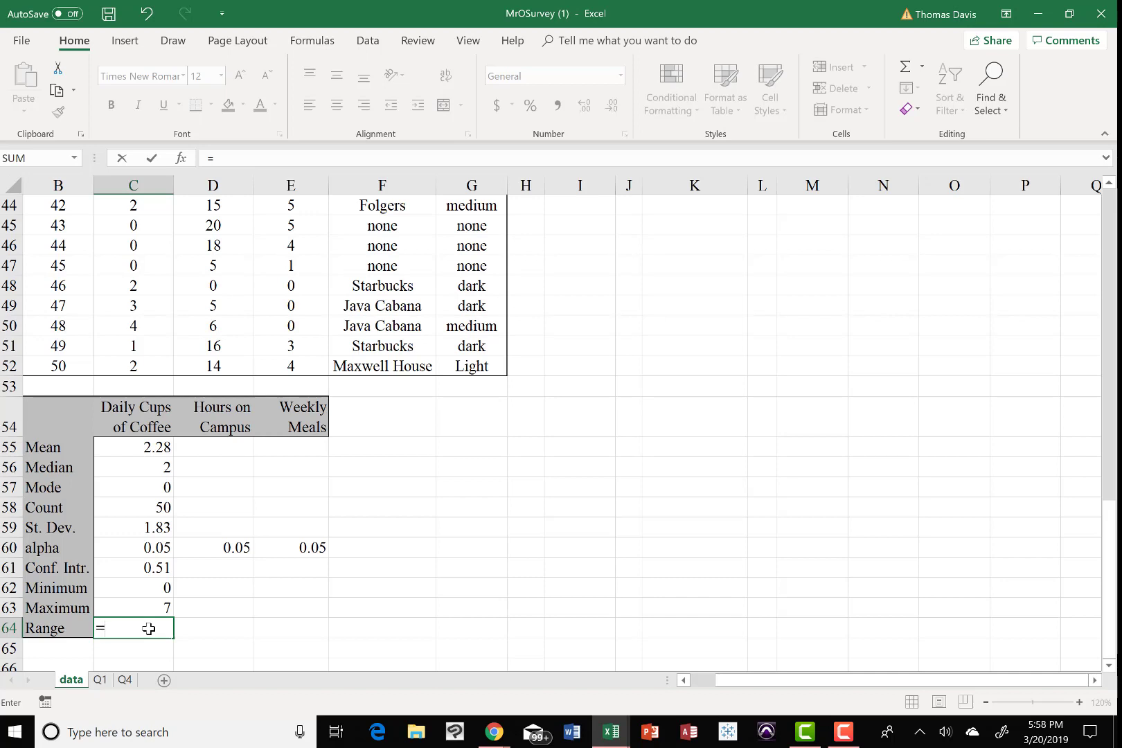
text(c63)
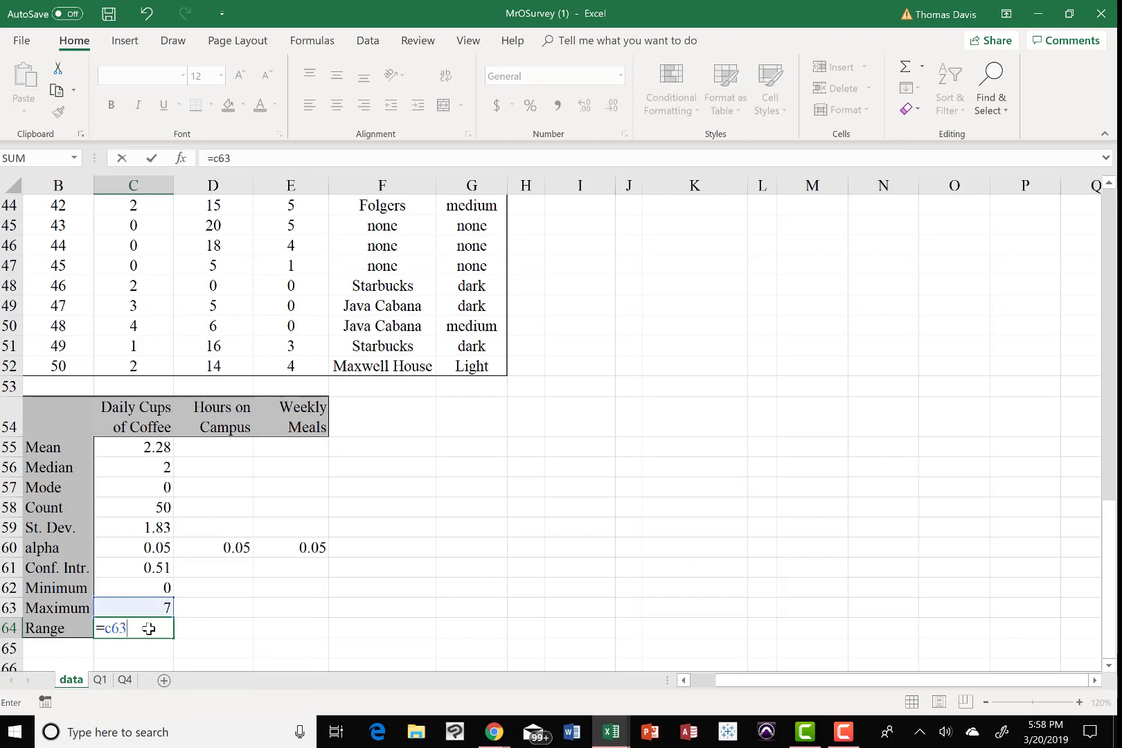
text(-c62)
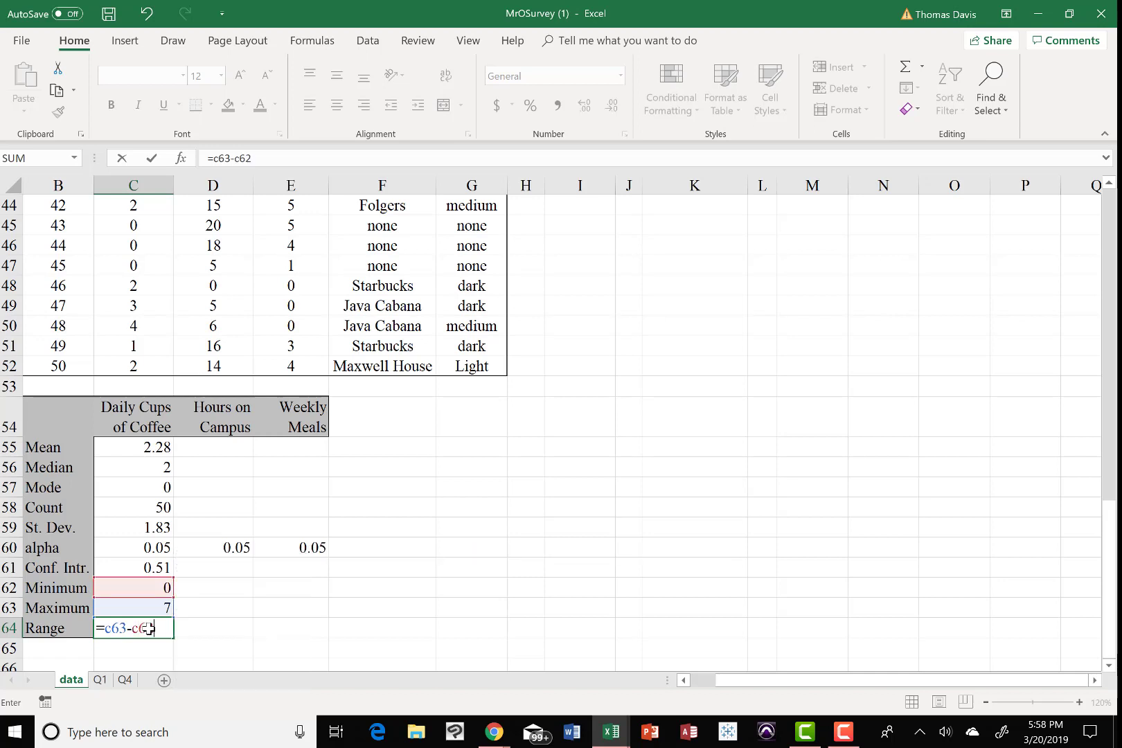
text())
key(Return)
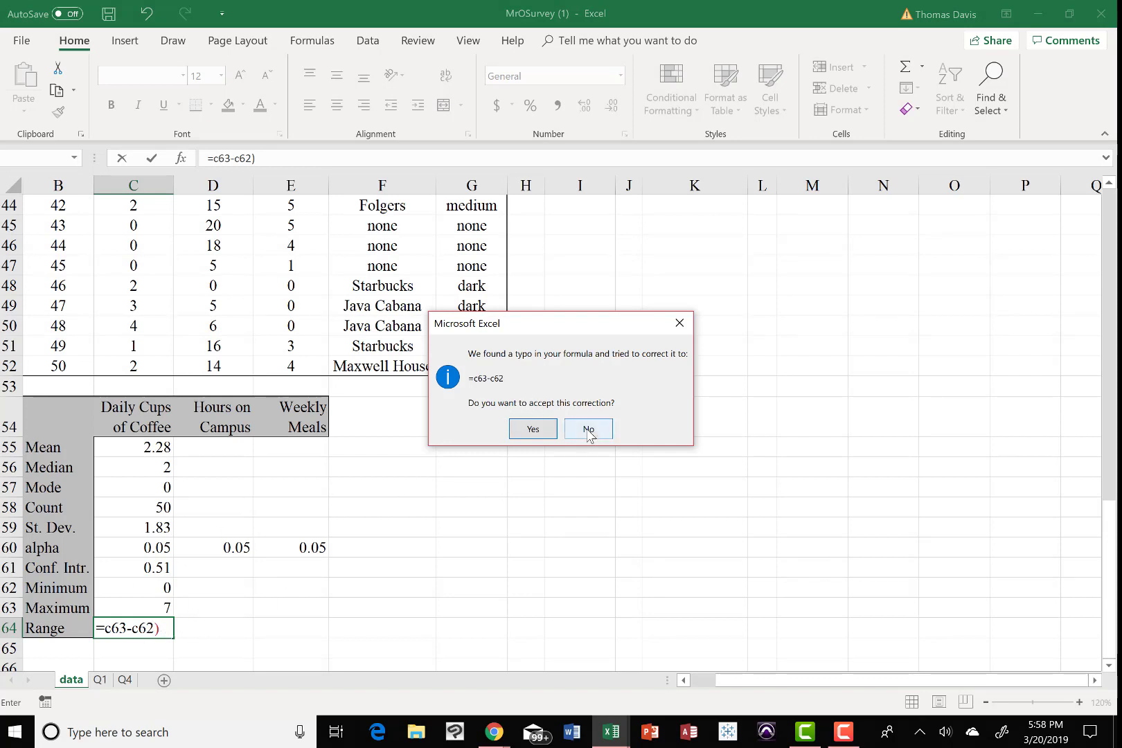
click(534, 430)
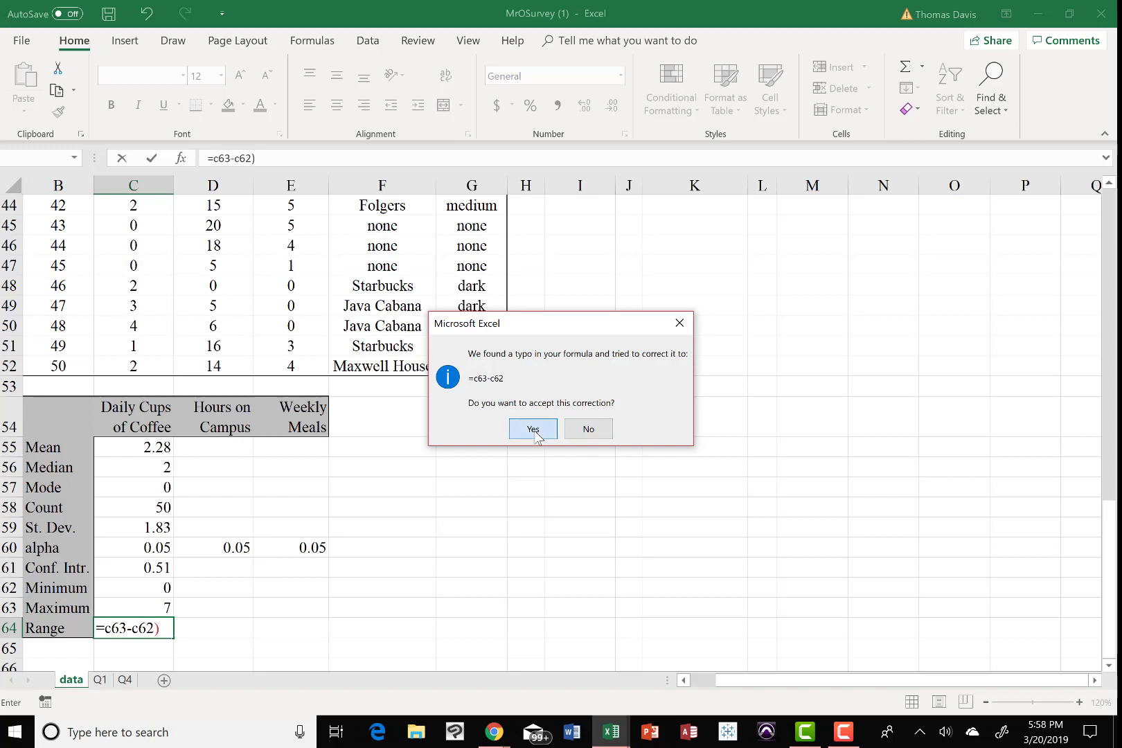
Step: Check the range formula in cell C64 and the standard deviation formula in cell C59
click(142, 626)
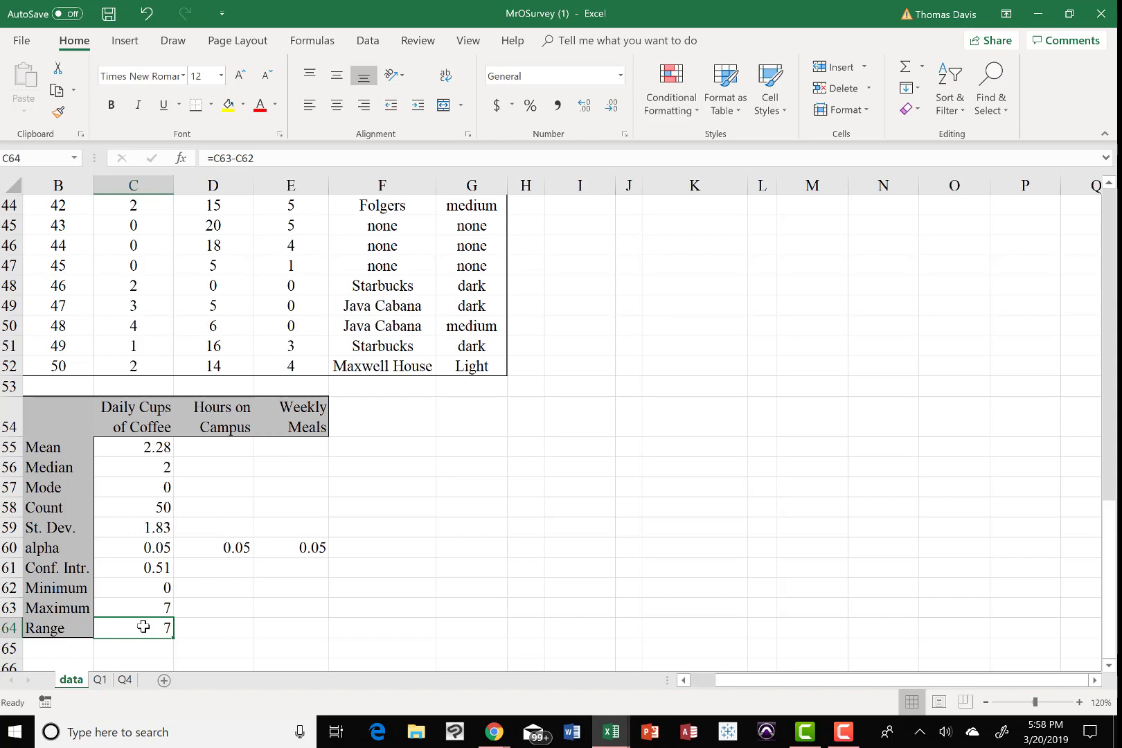
double_click(143, 626)
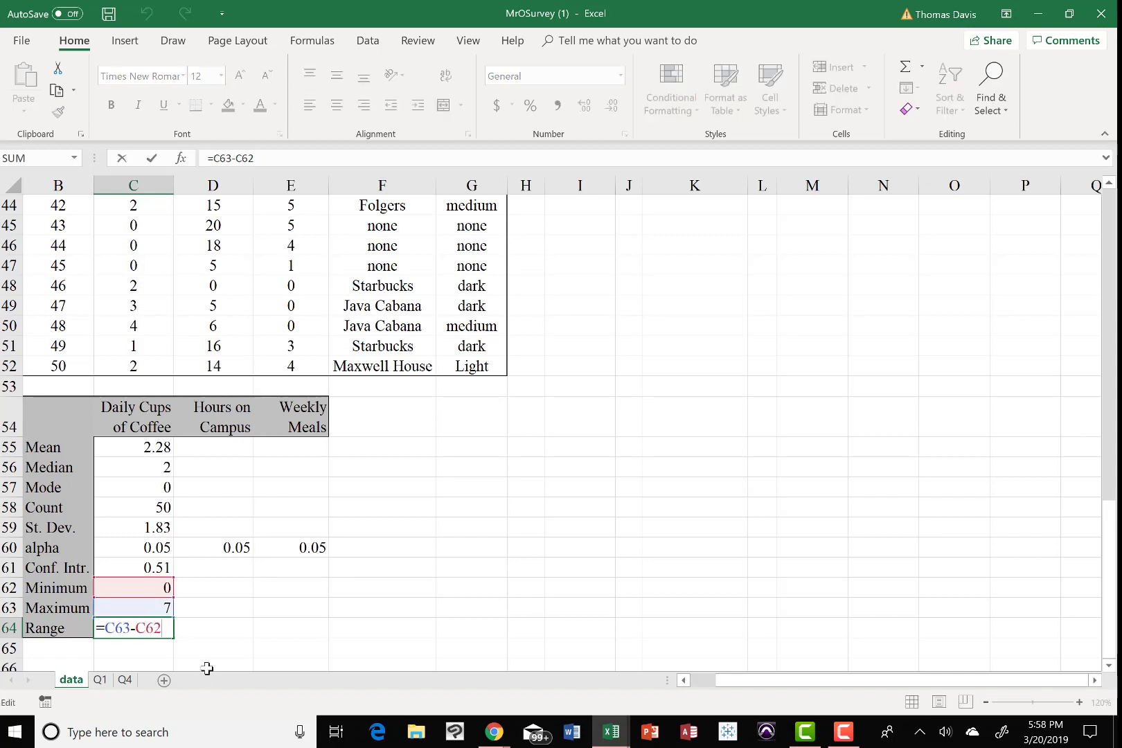
key(Return)
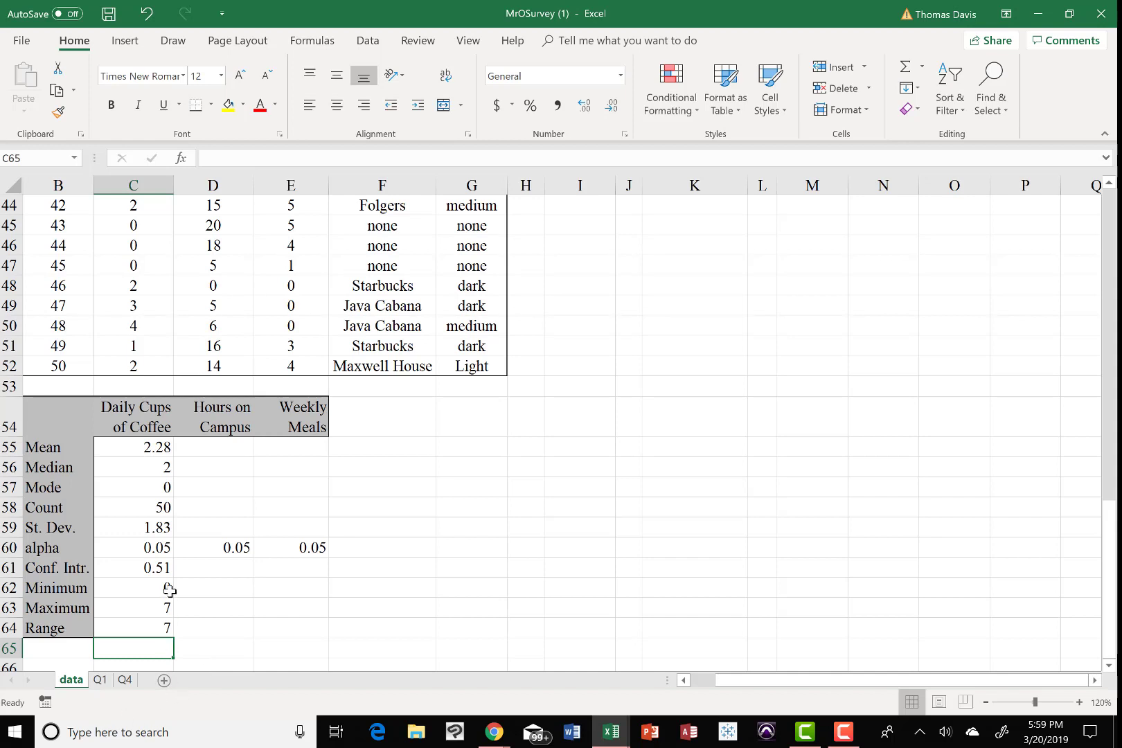
click(151, 529)
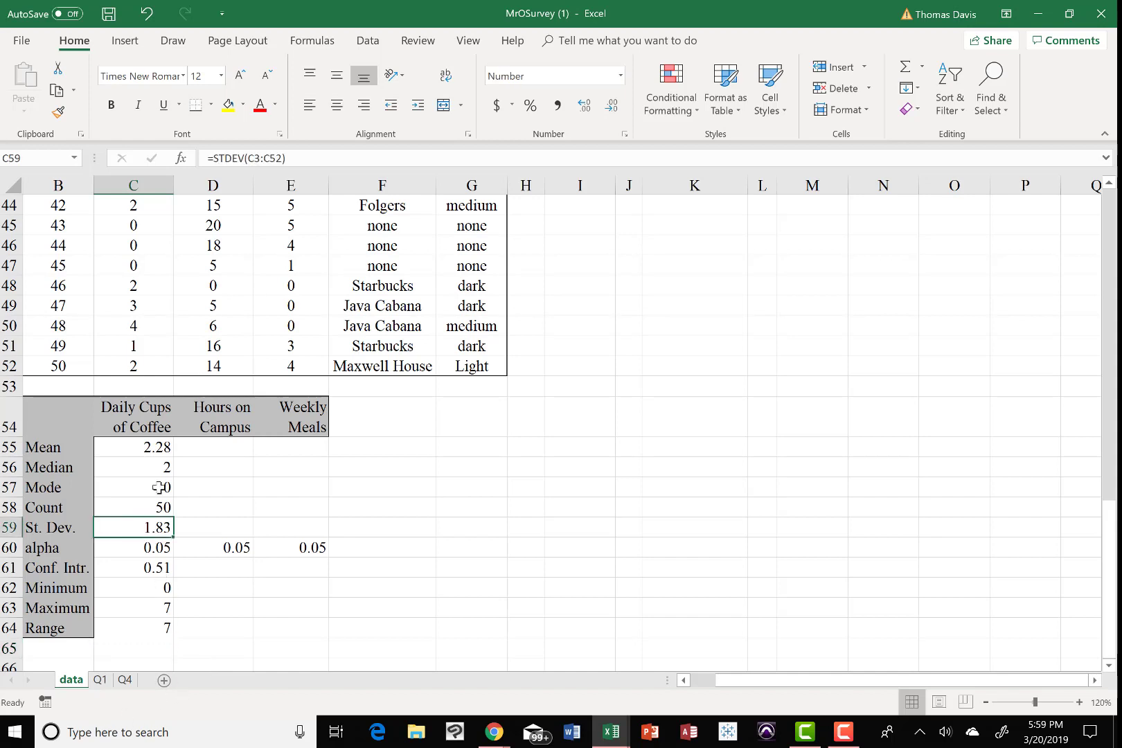
Step: Fill the Mean to St. Dev. formulas in C55:C59 across to the Hours on Campus and Weekly Meals columns
click(156, 448)
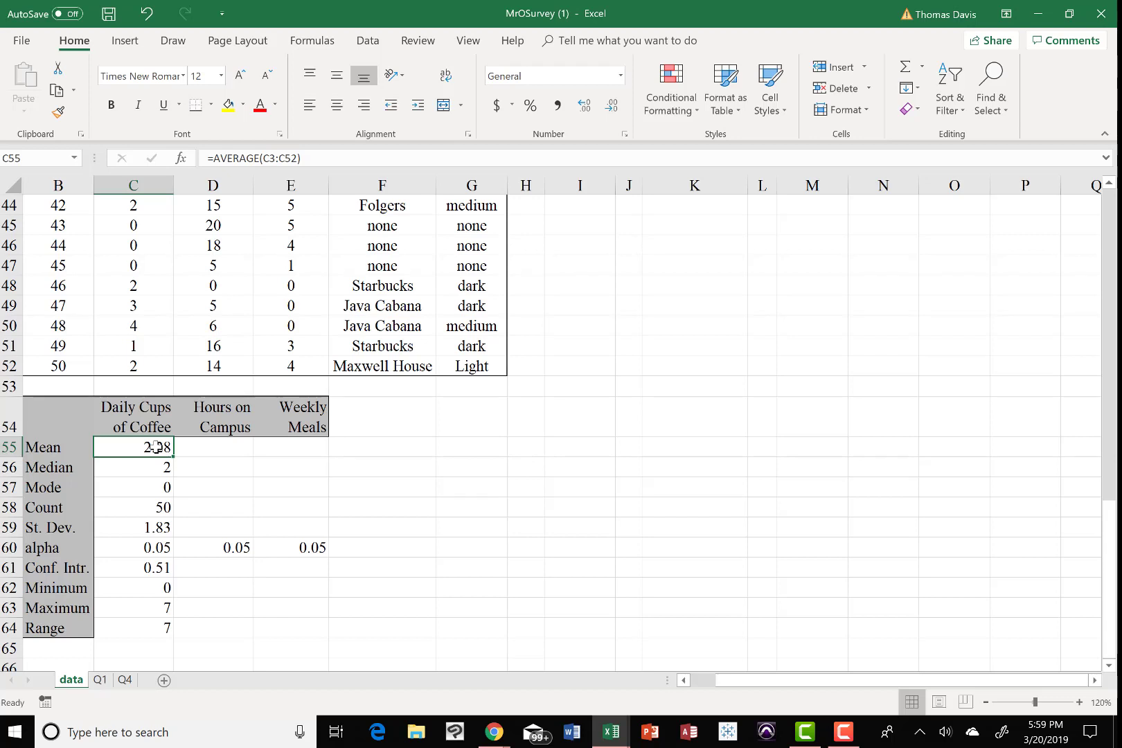
drag(151, 447, 144, 520)
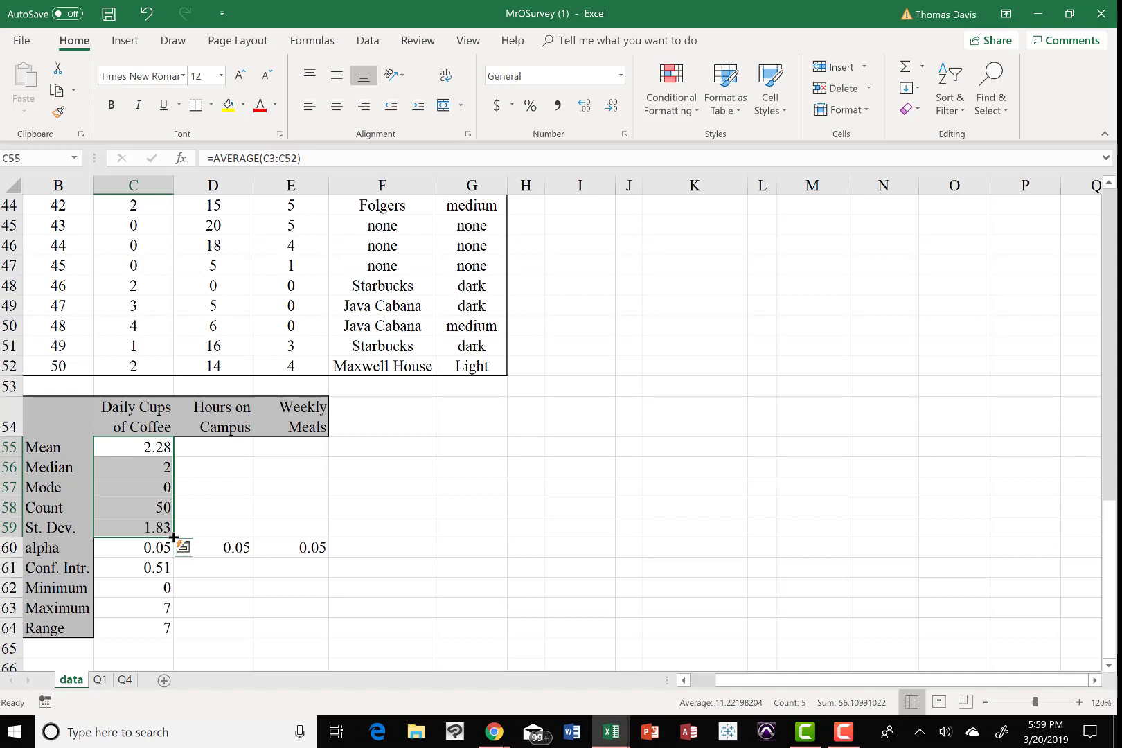
drag(174, 537, 309, 535)
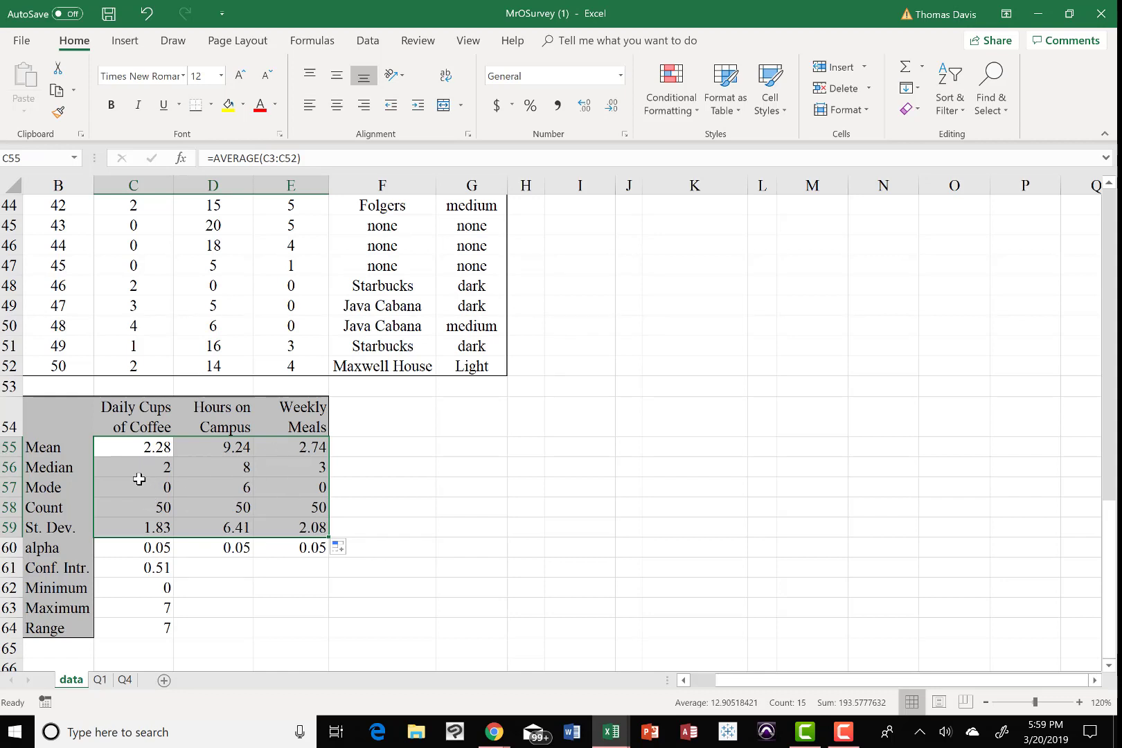
Step: Check the copied mean formulas for Hours on Campus in D55 and Weekly Meals in E55
click(235, 451)
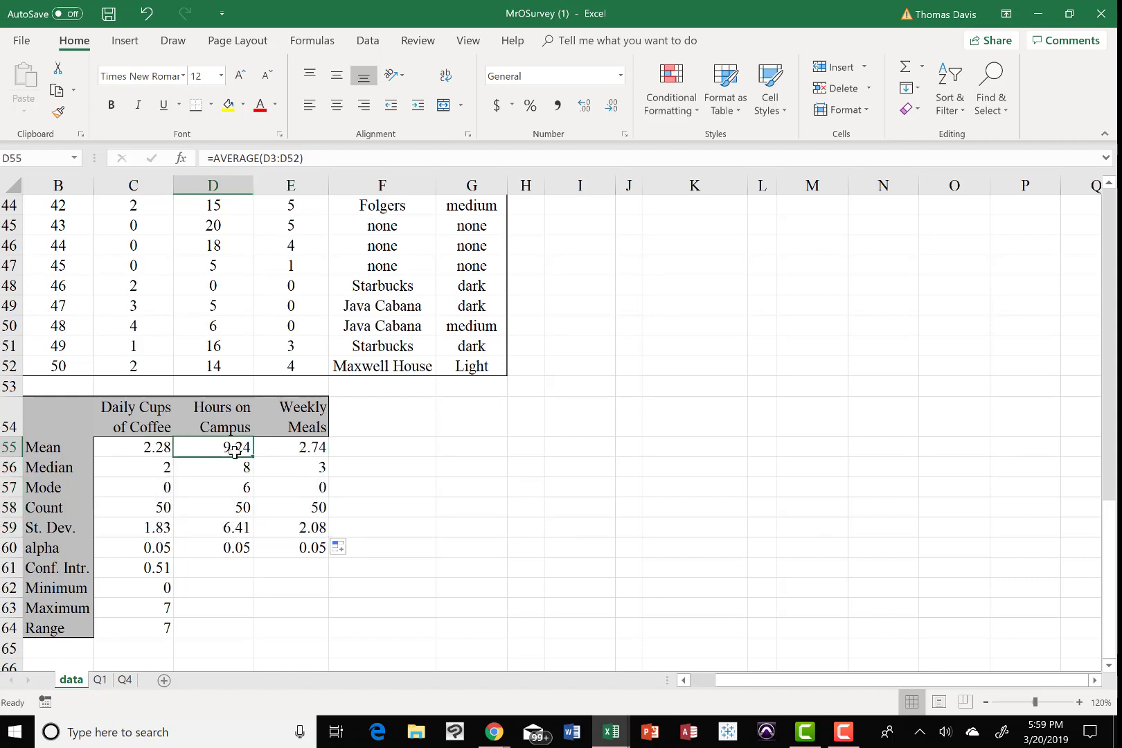
double_click(235, 451)
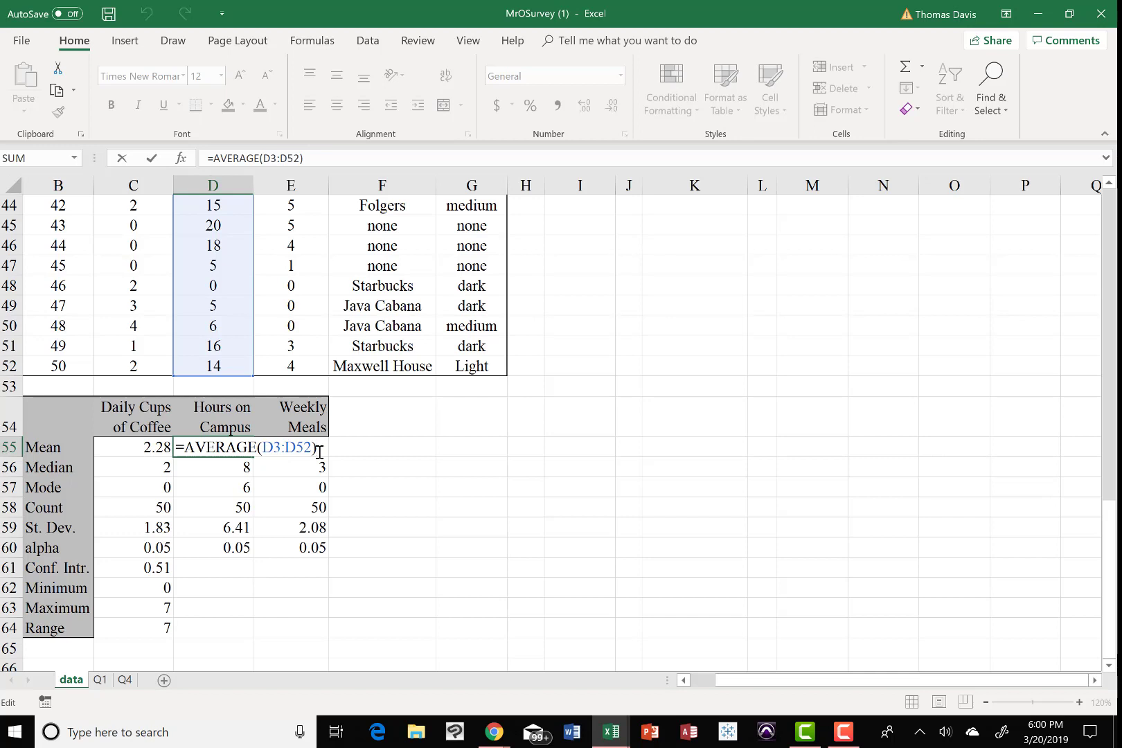
key(Return)
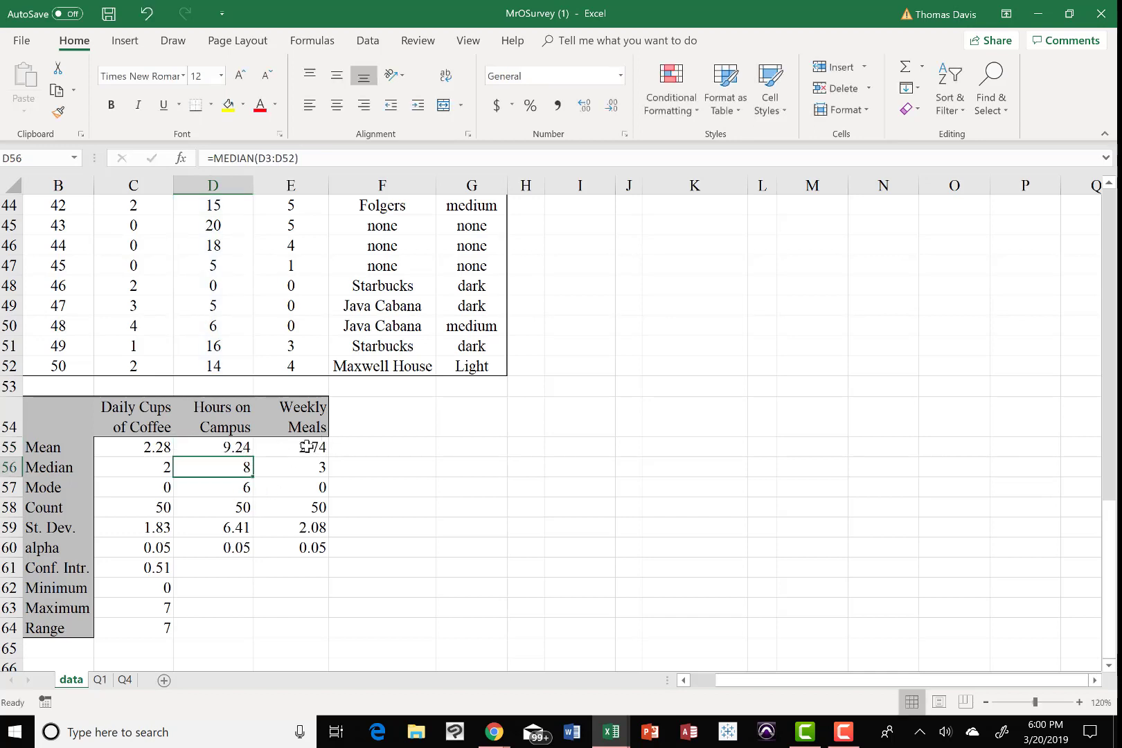
click(305, 446)
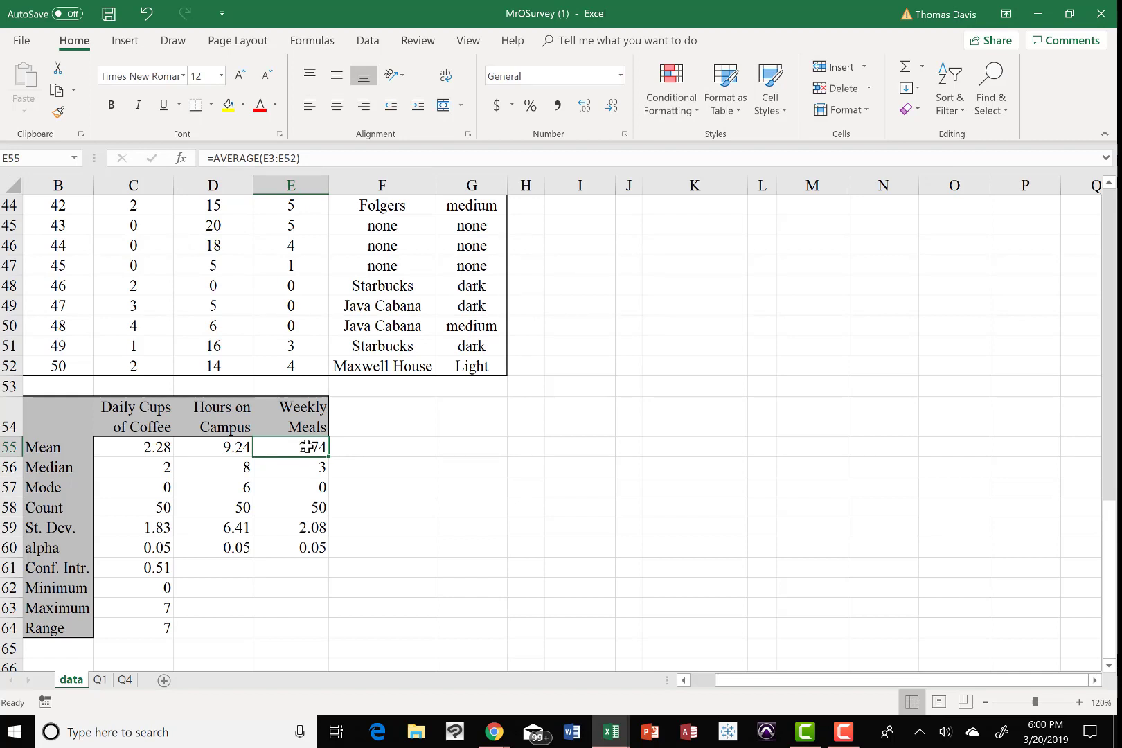
double_click(305, 446)
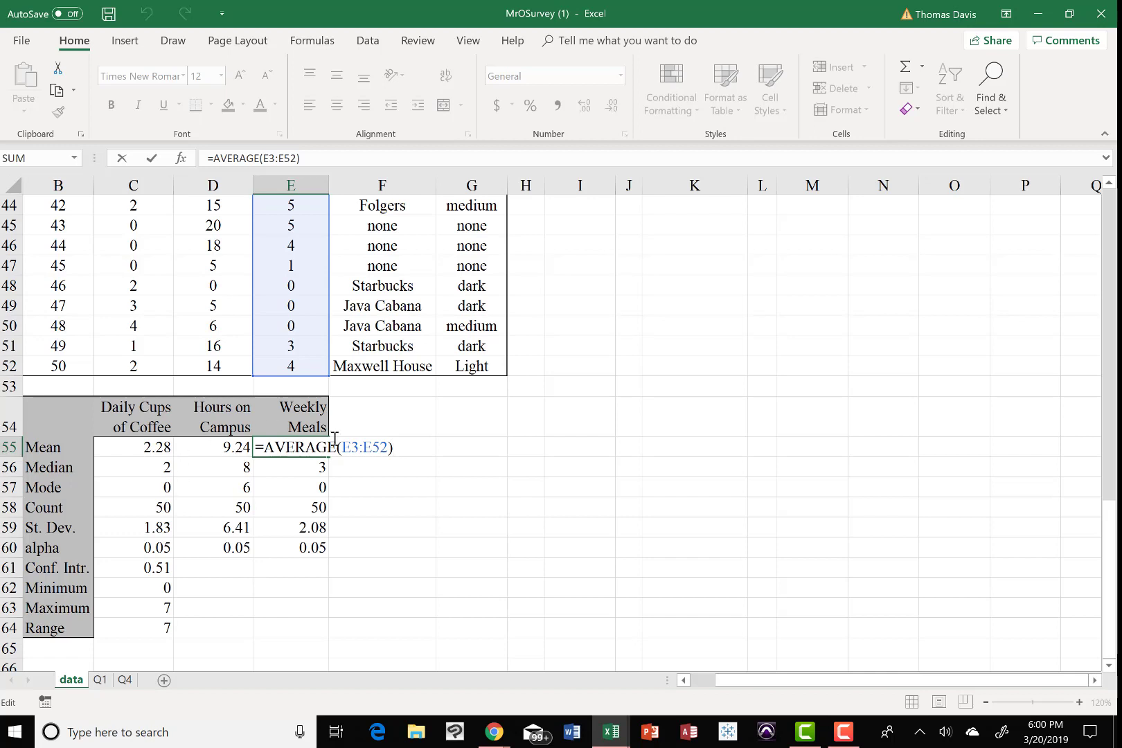
key(Return)
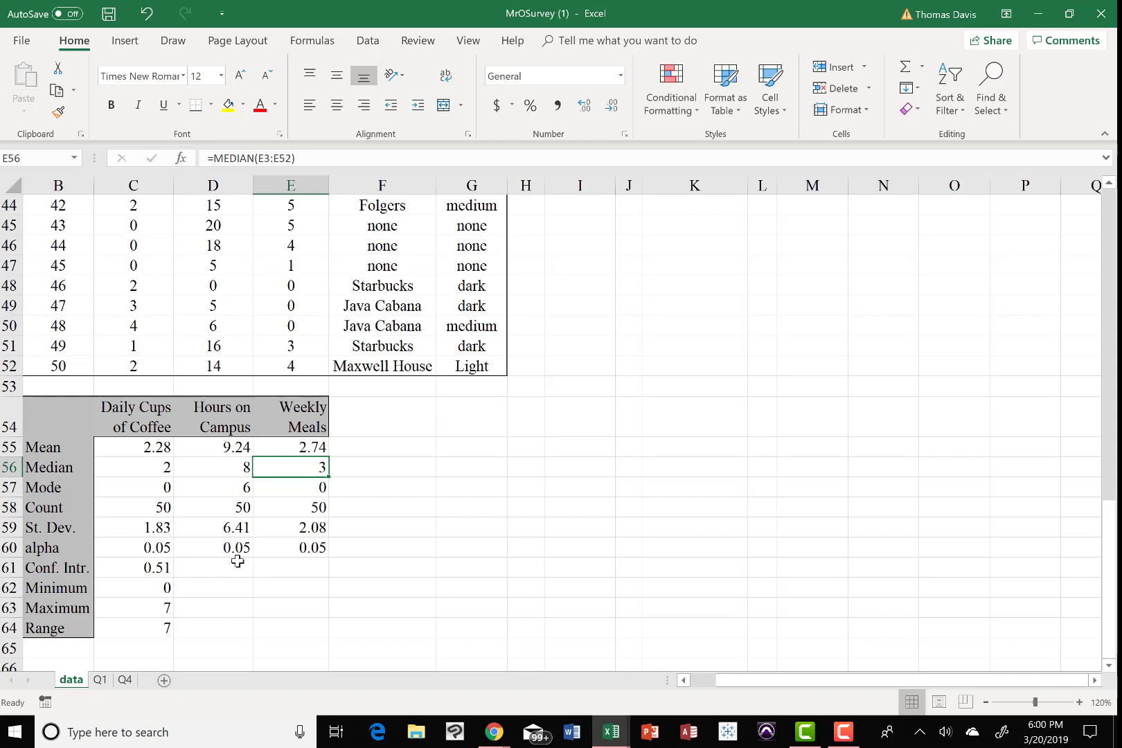
Step: Fill the Conf. Intr. to Range formulas in C61:C64 across to the Hours on Campus and Weekly Meals columns
click(157, 567)
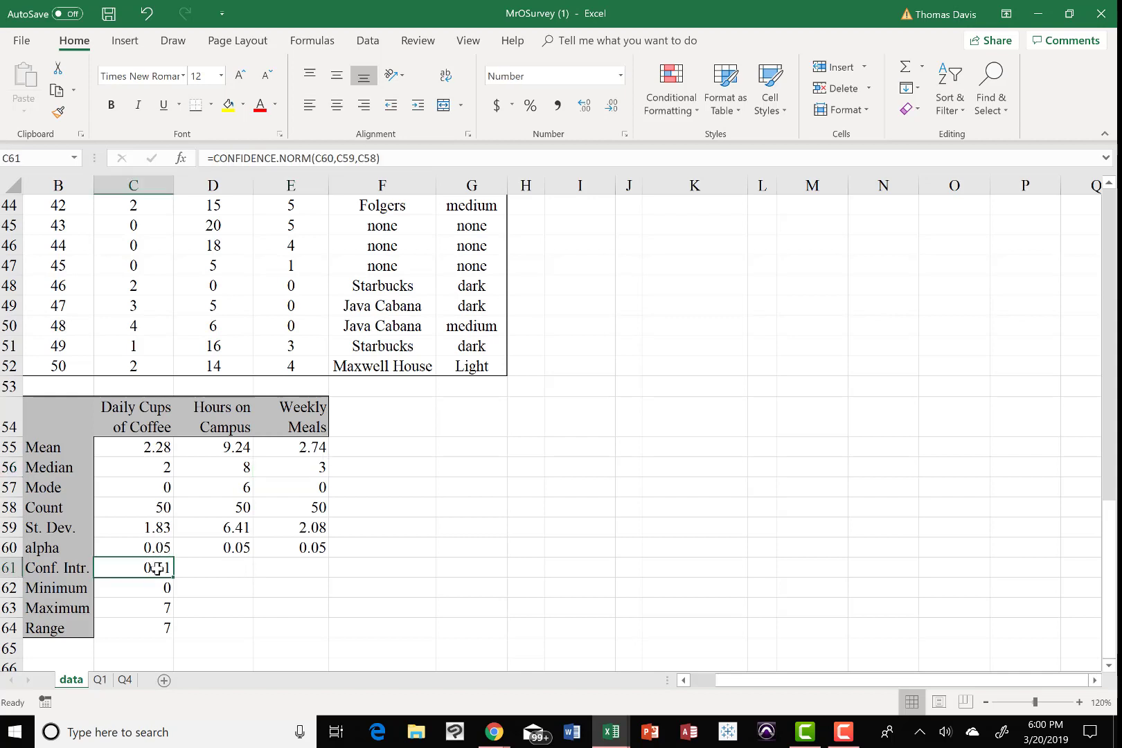
scroll(157, 567, down, 1)
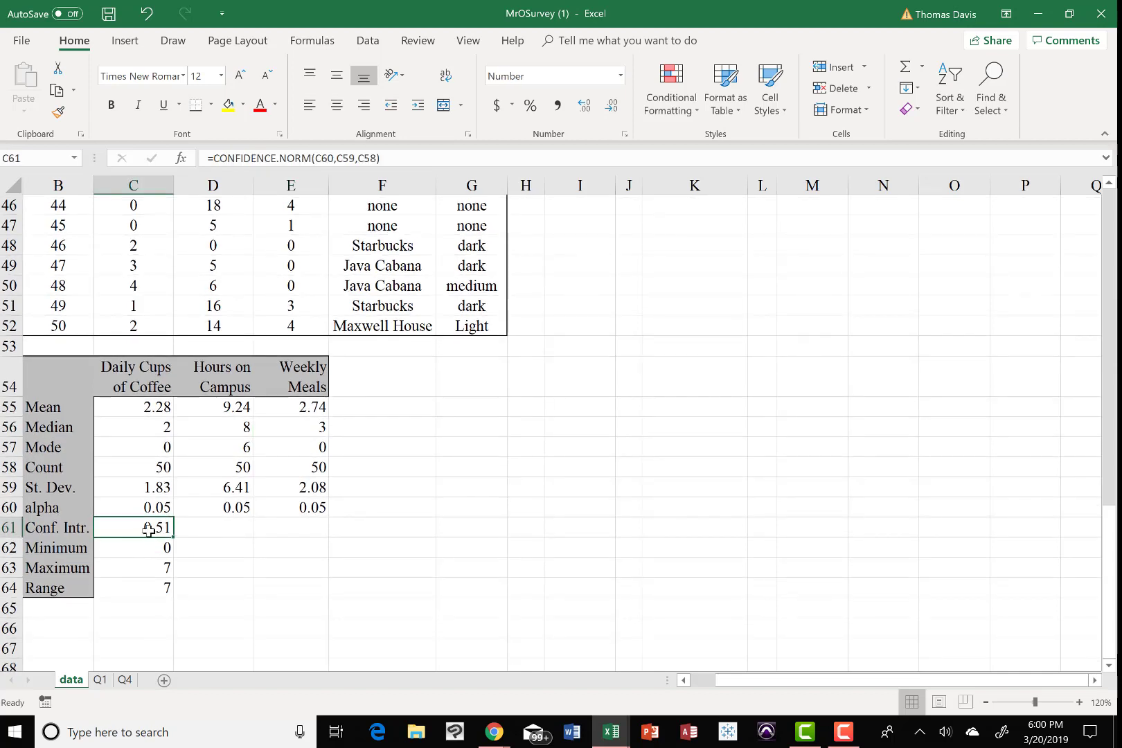
drag(151, 529, 148, 589)
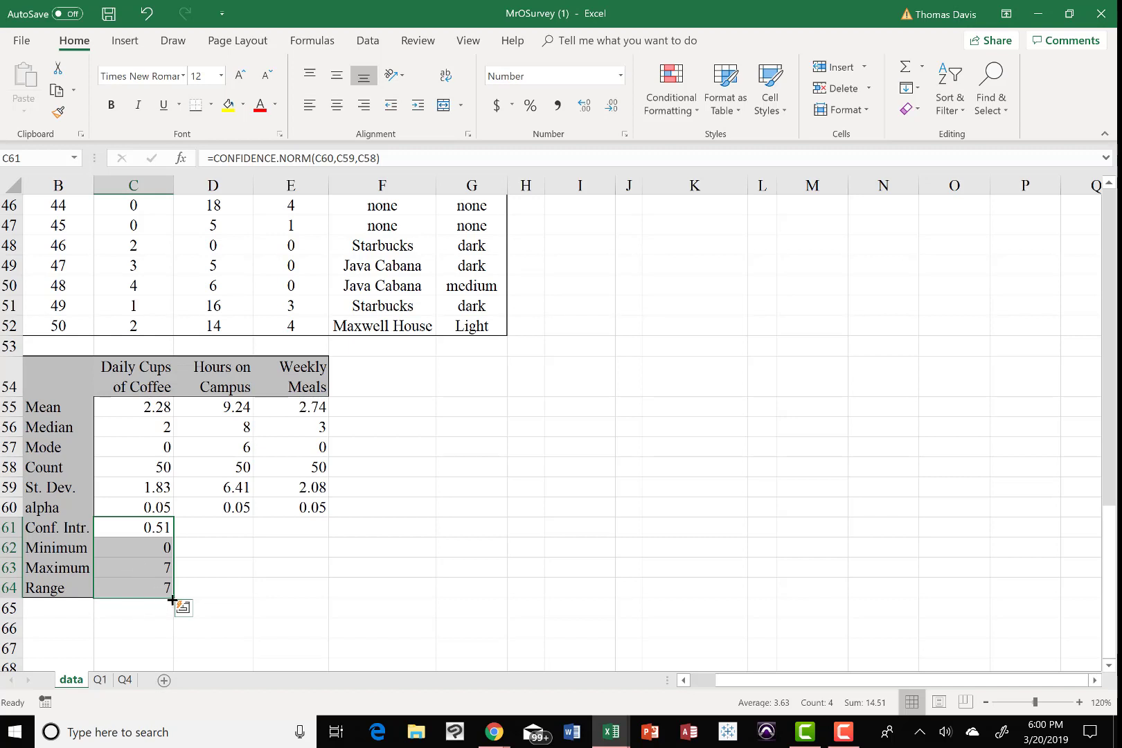
drag(172, 598, 306, 593)
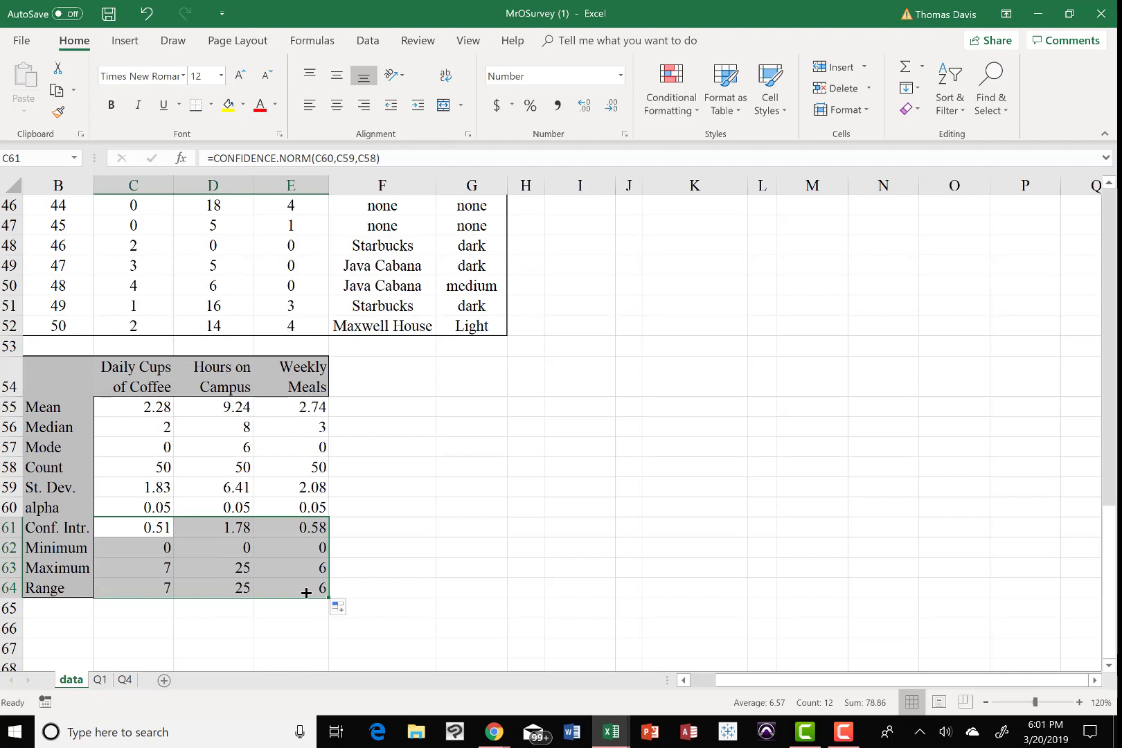
Step: Check the copied minimum formula in D62 and the confidence interval, minimum, maximum and range formulas in E61:E64
click(223, 552)
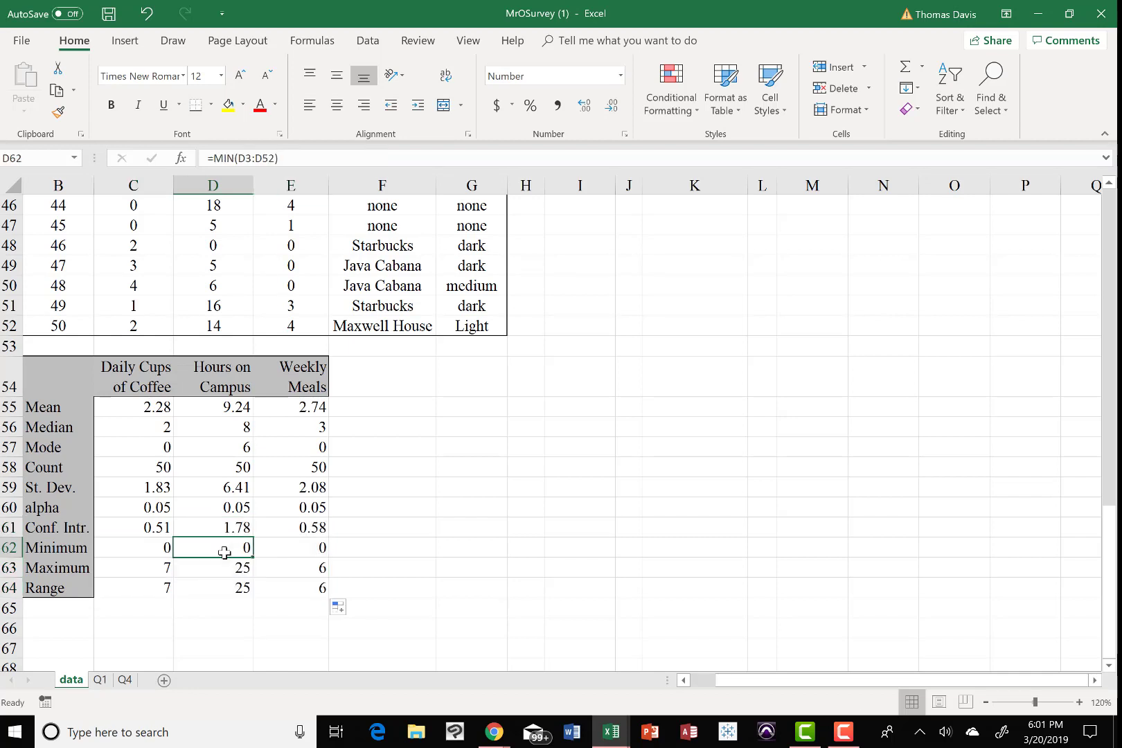
double_click(224, 552)
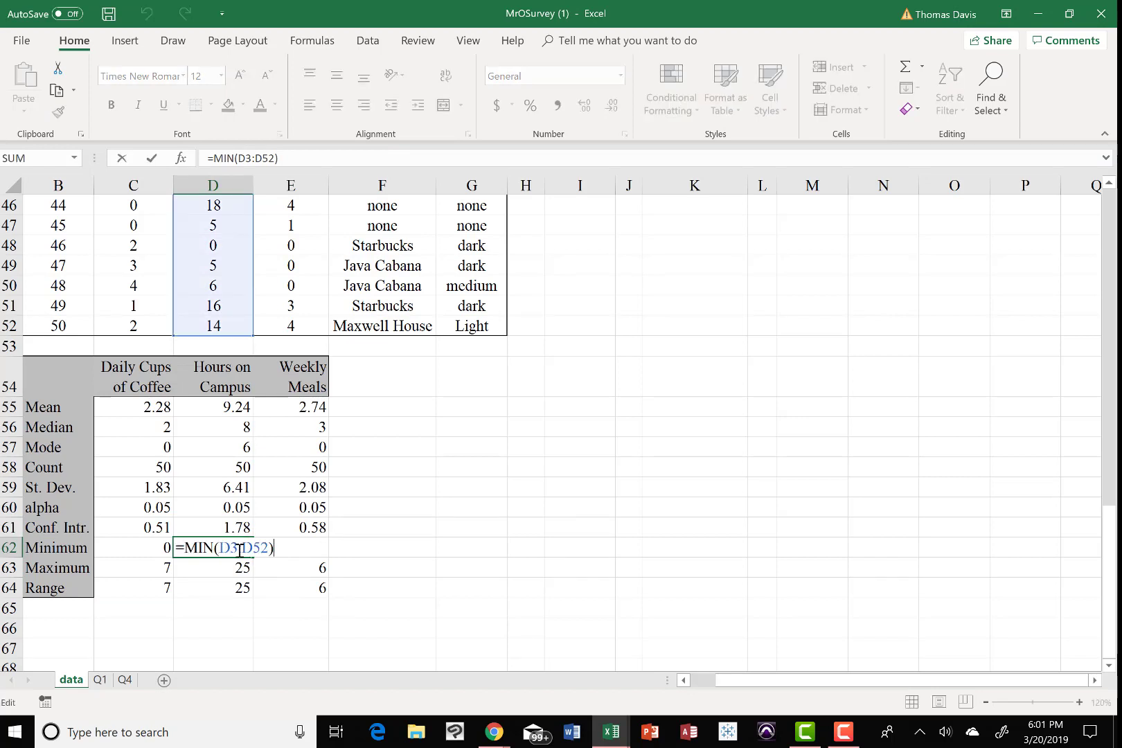
key(Return)
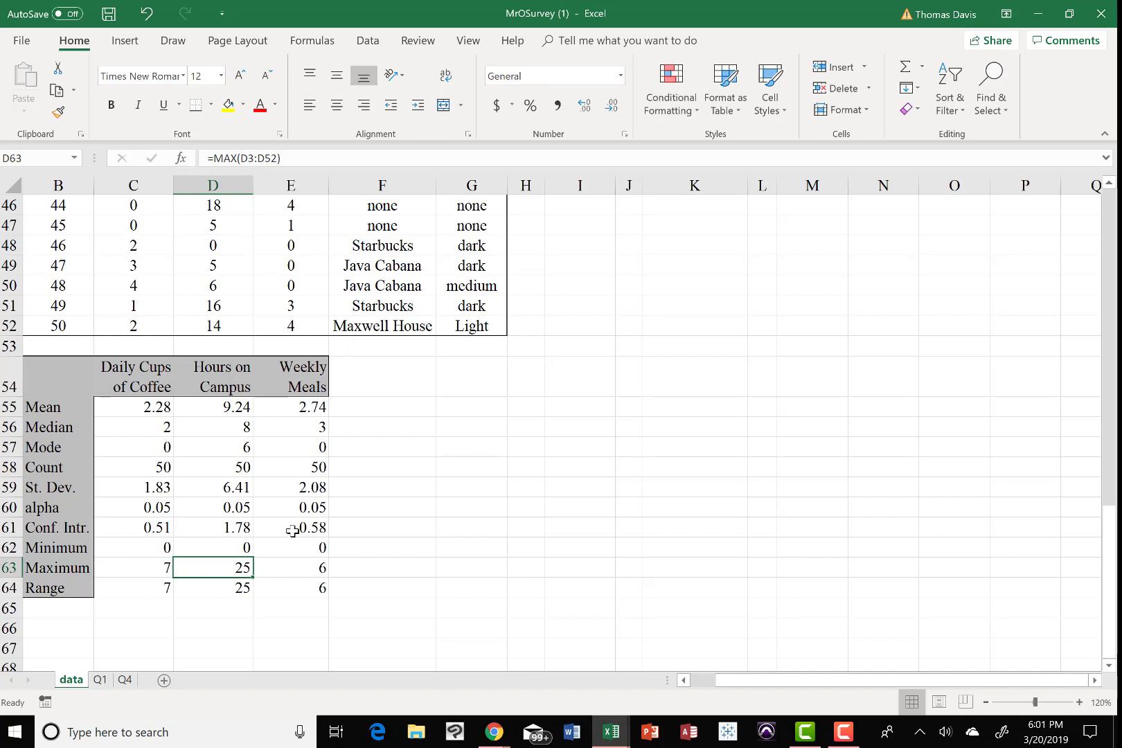
click(295, 527)
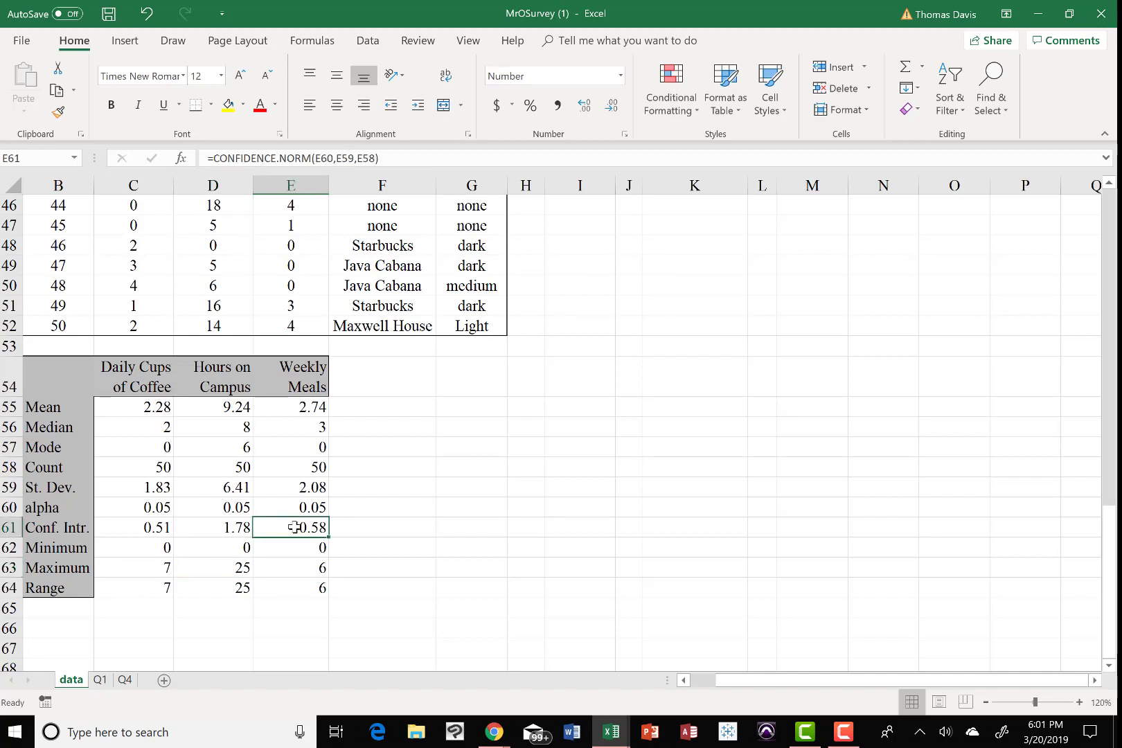
double_click(294, 527)
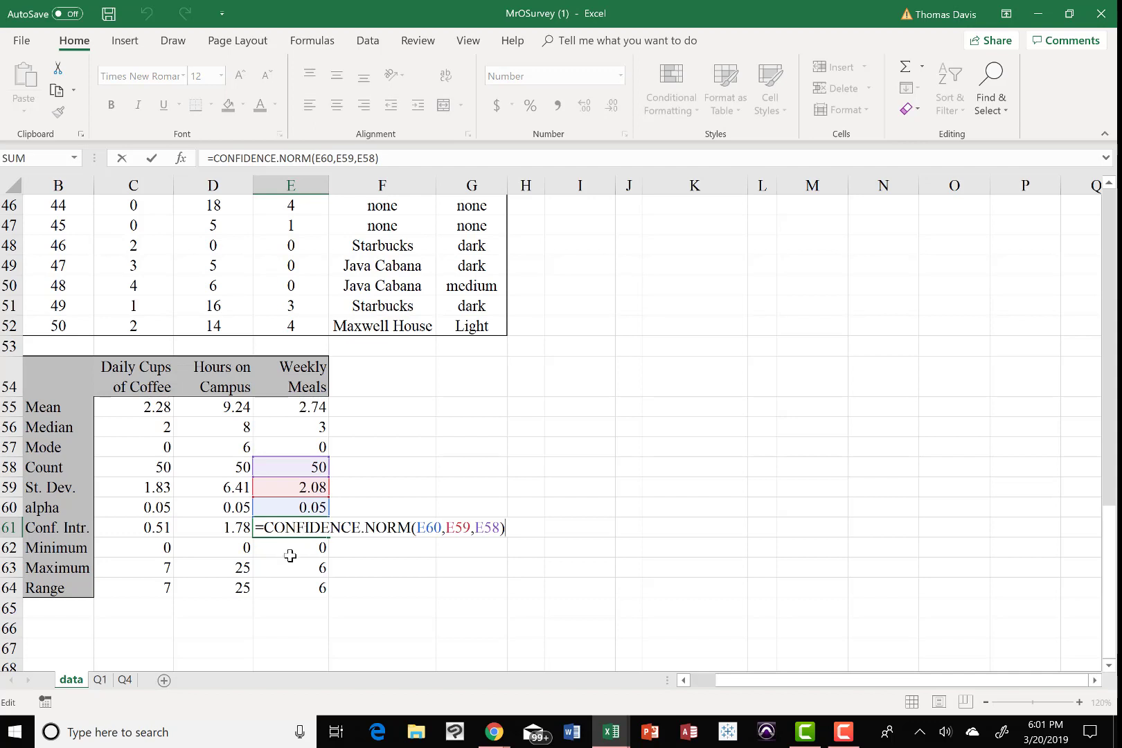
click(290, 555)
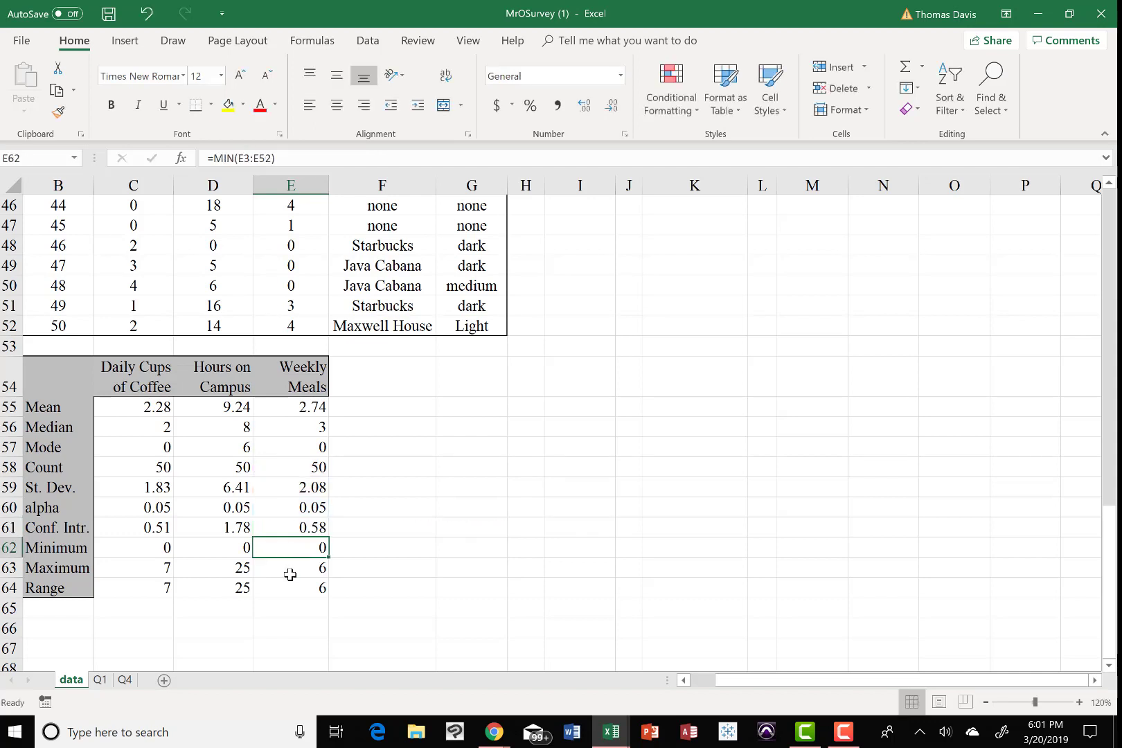
click(291, 571)
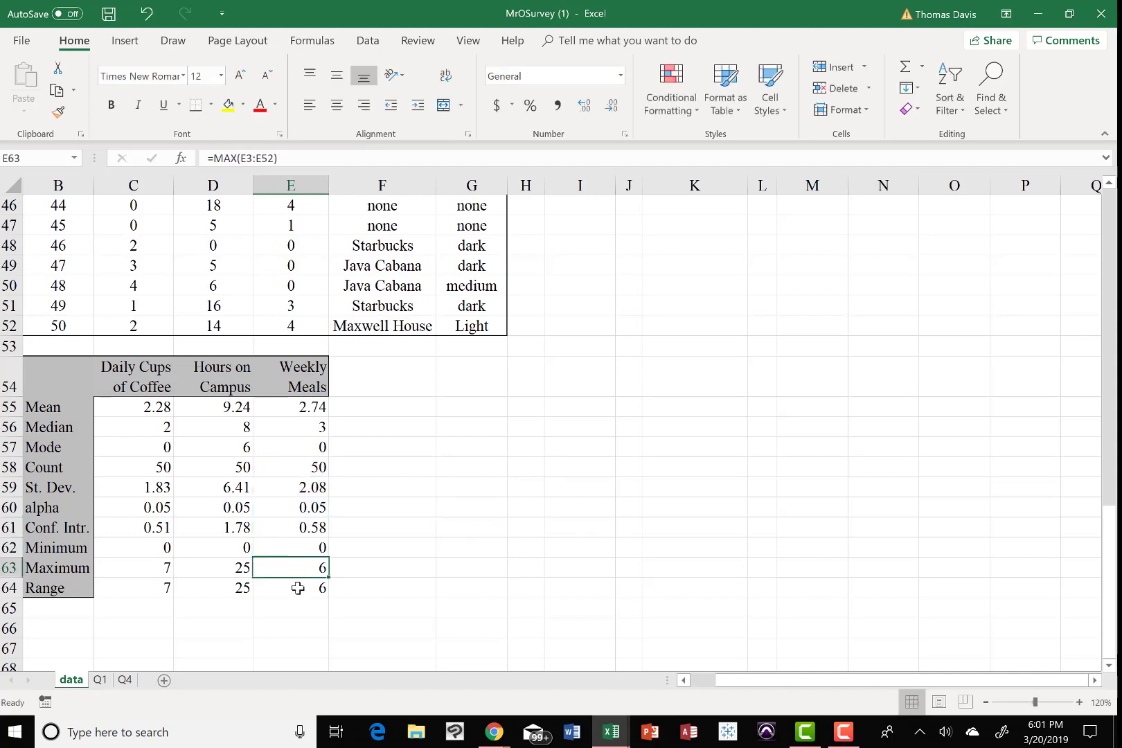
click(298, 588)
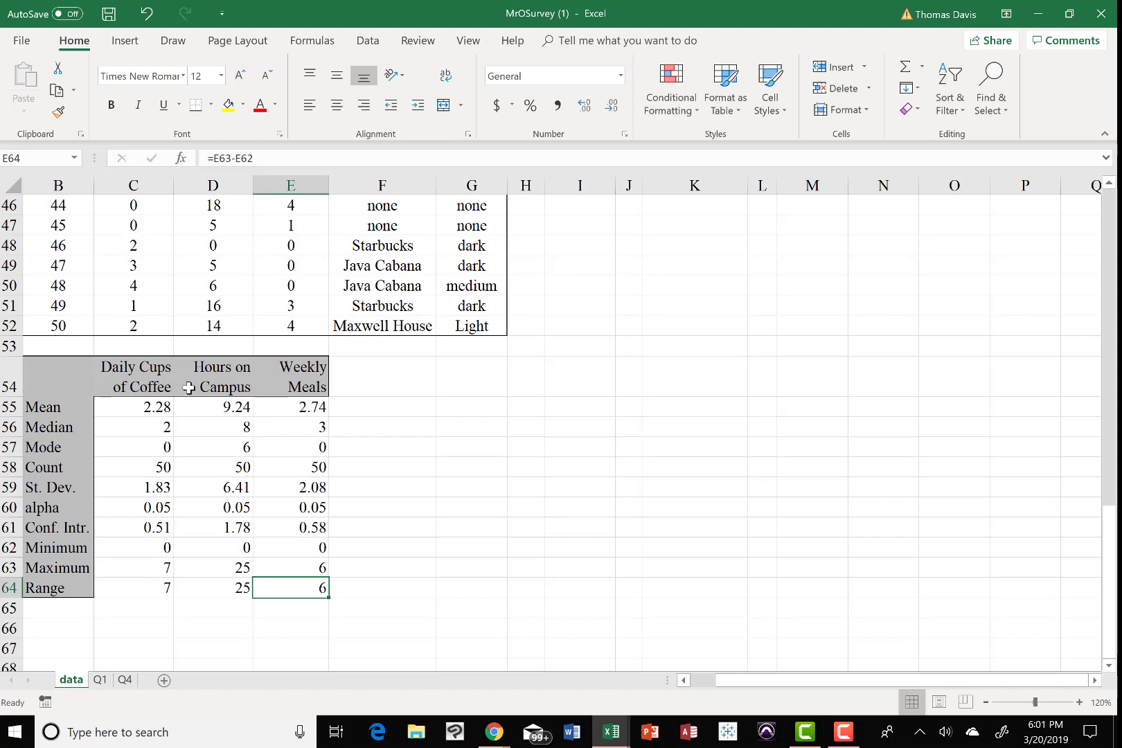
Step: Apply an outside border around the whole descriptive statistics table in B54:E64
drag(40, 368, 317, 586)
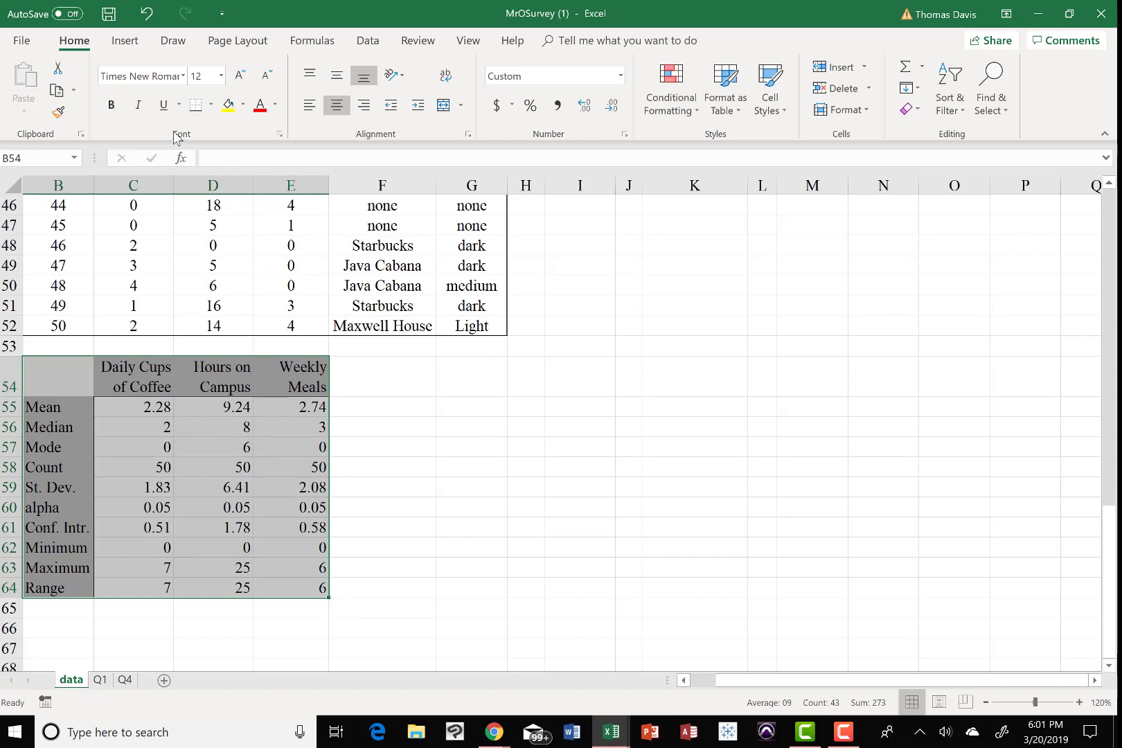
click(209, 105)
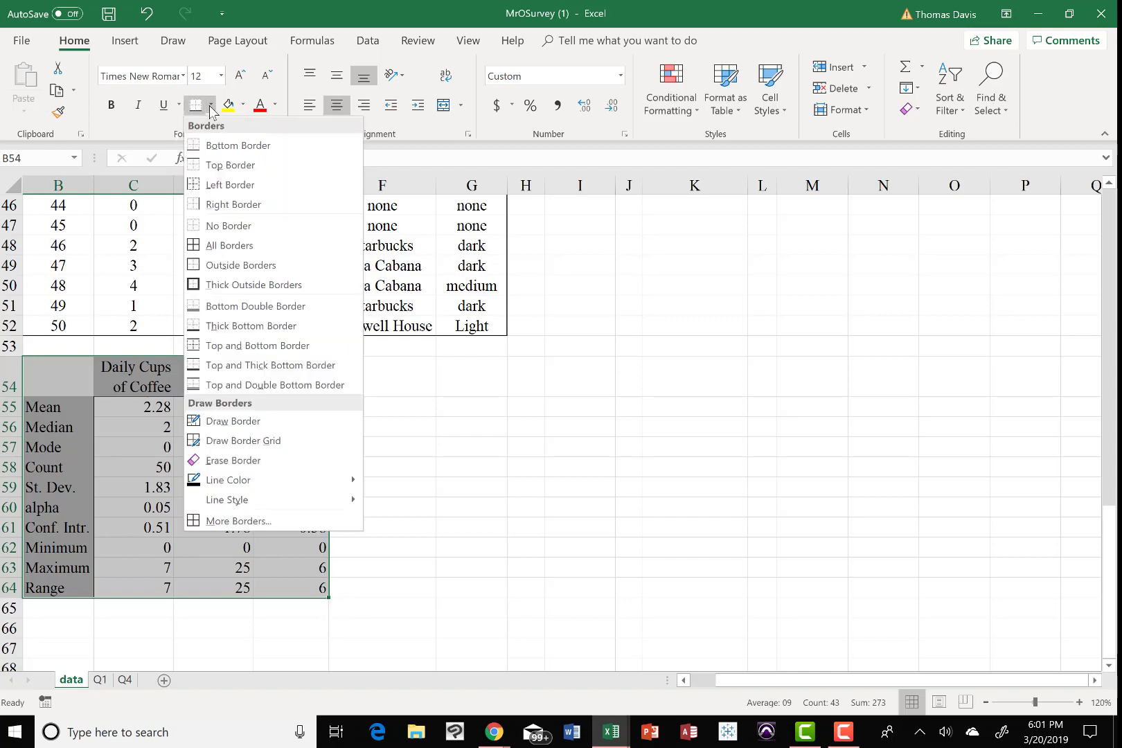
click(244, 285)
click(451, 553)
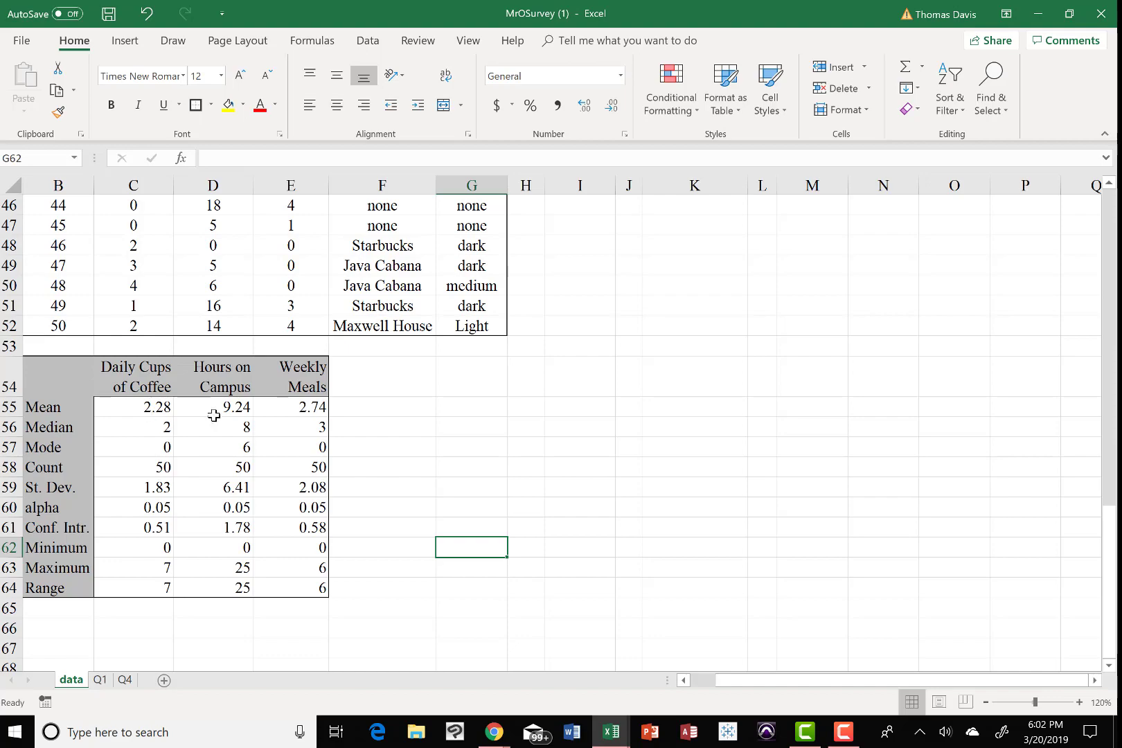
scroll(293, 416, up, 15)
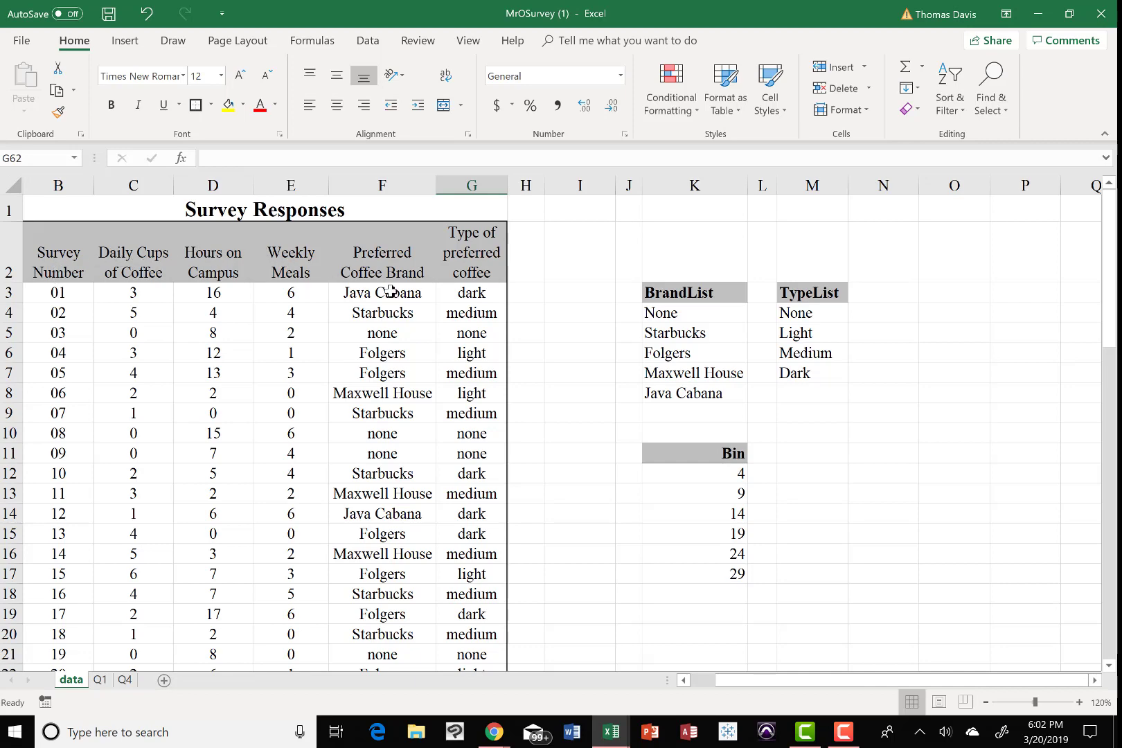
scroll(400, 450, down, 16)
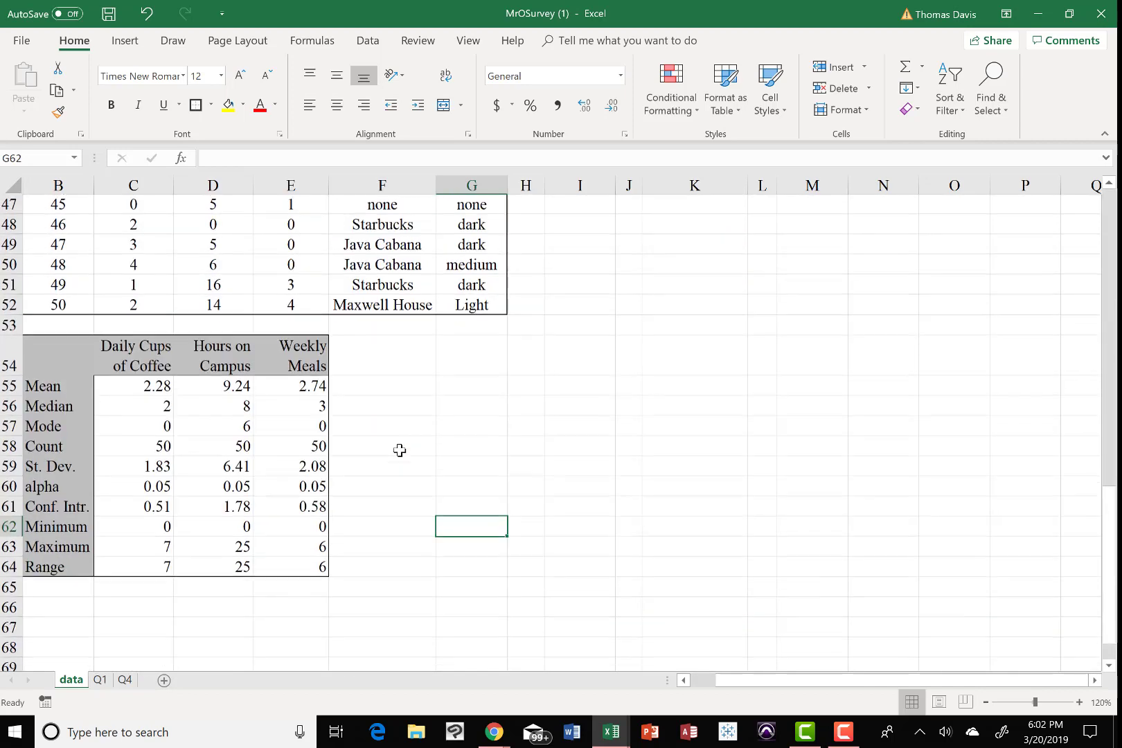
click(400, 451)
right_click(399, 450)
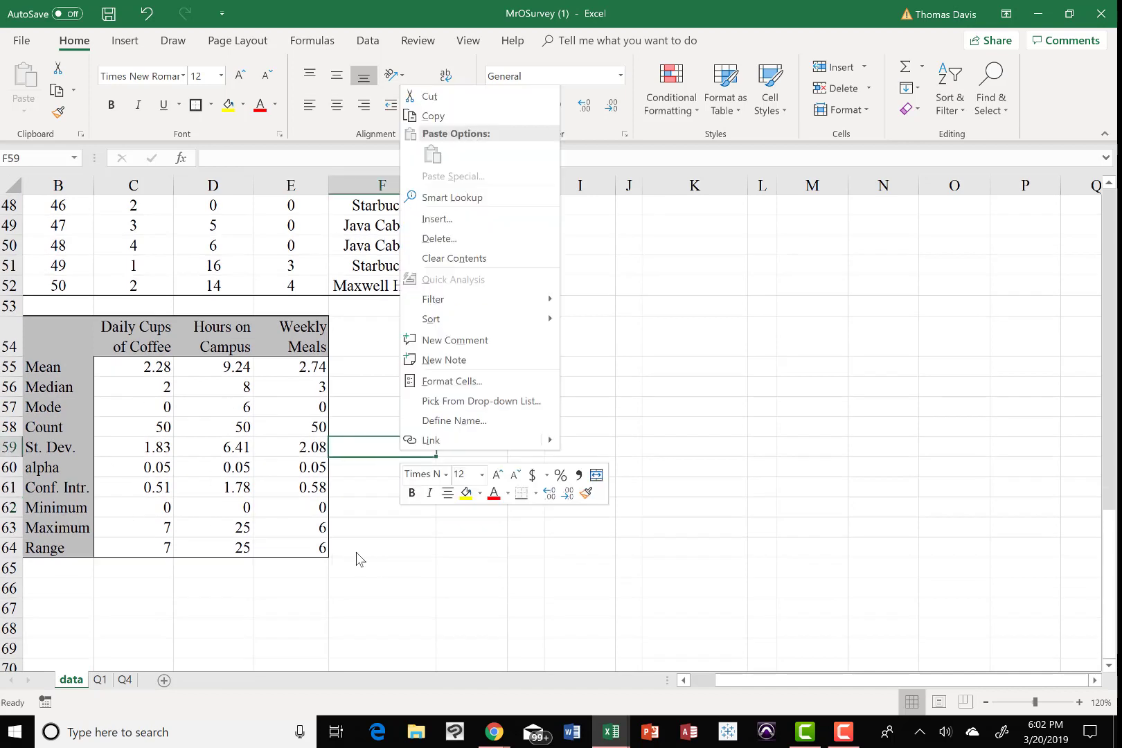
key(Escape)
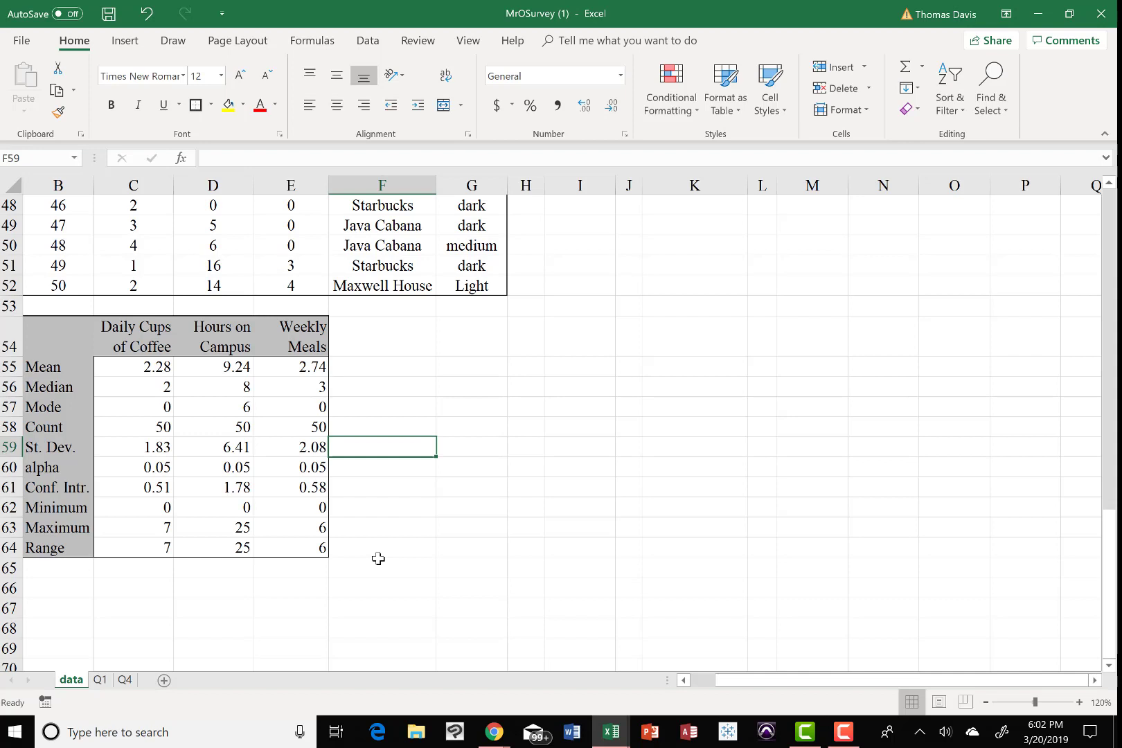
Step: Check in the Excel add-ins settings whether Analysis ToolPak and Analysis ToolPak - VBA are enabled
click(368, 42)
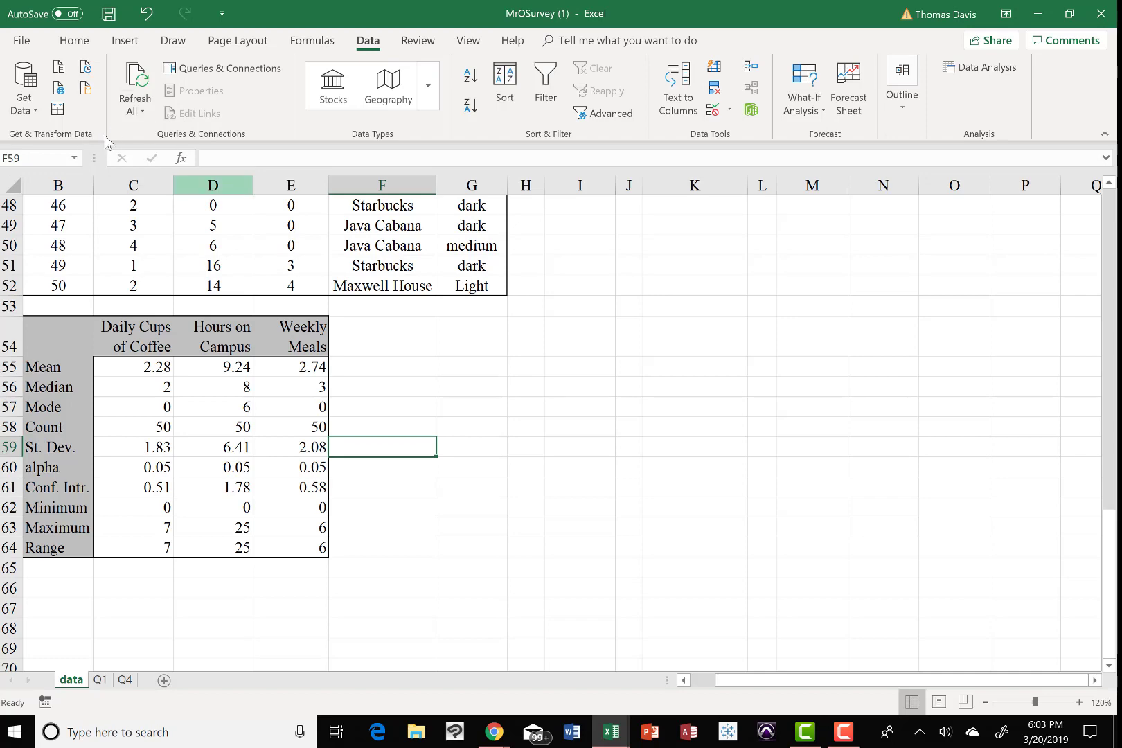
click(23, 41)
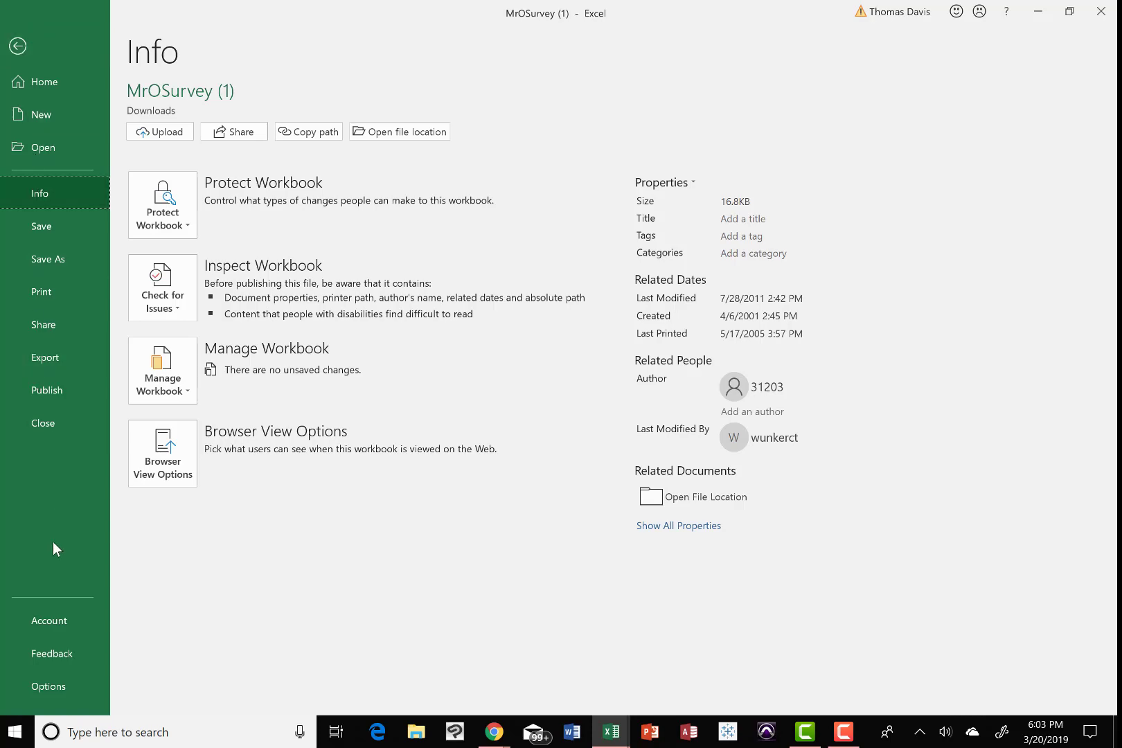
click(57, 683)
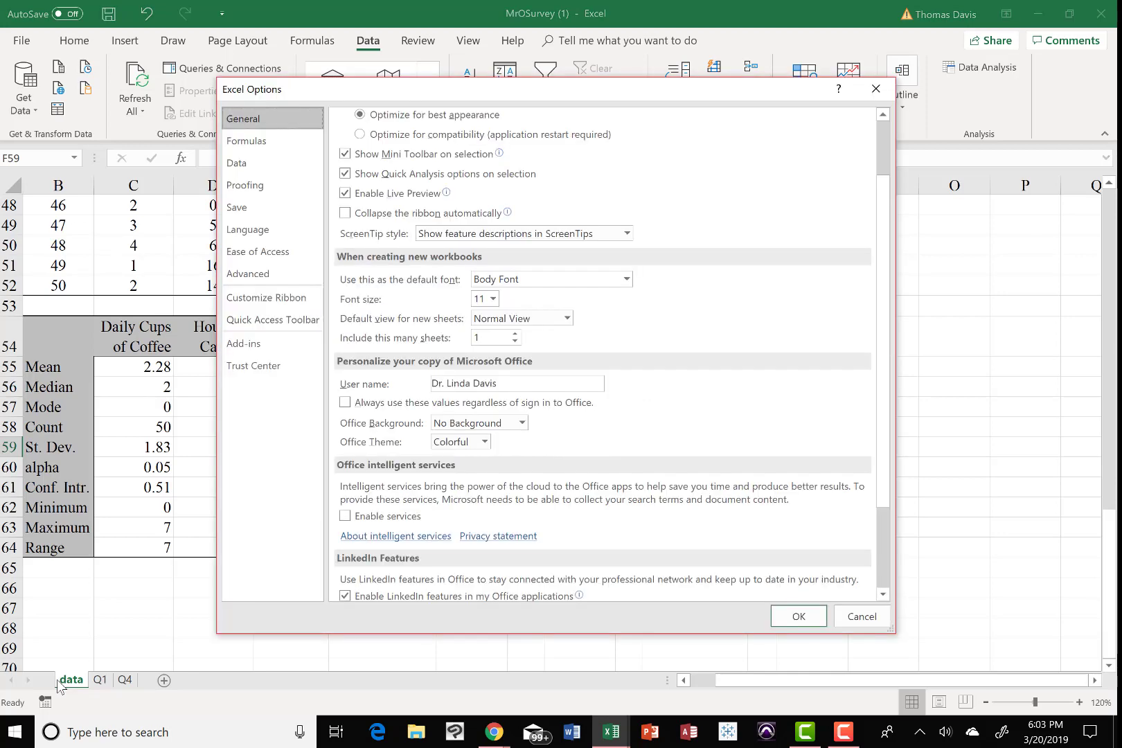
click(261, 351)
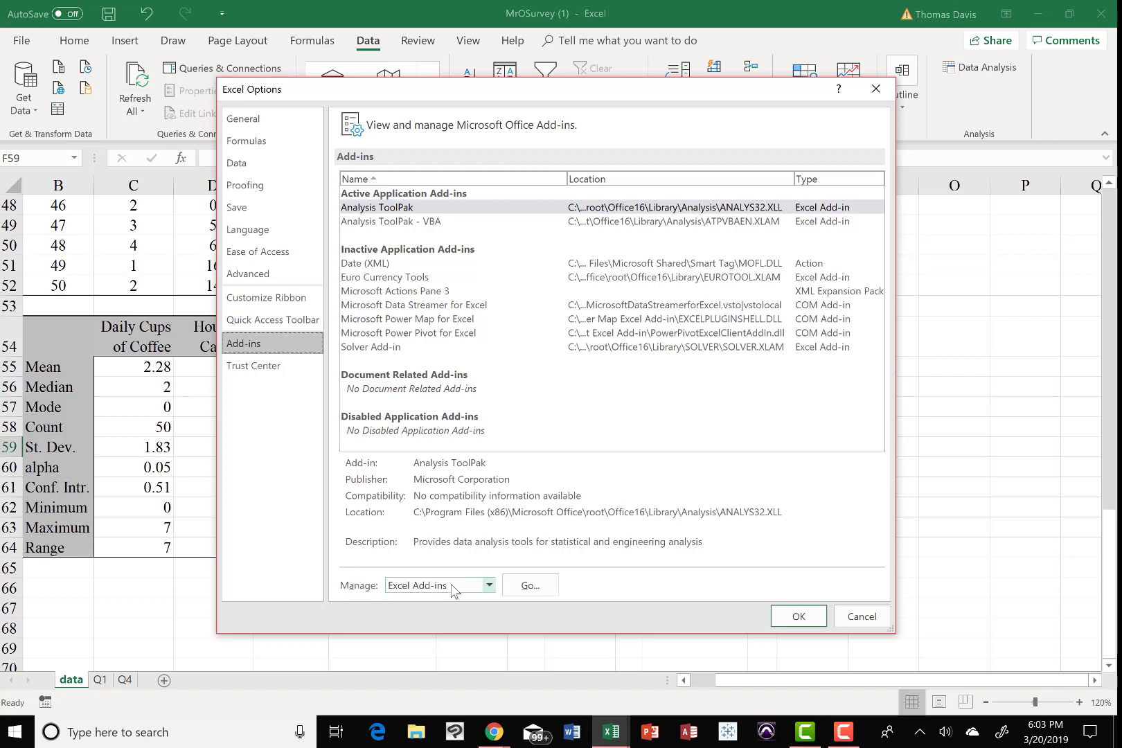
click(529, 586)
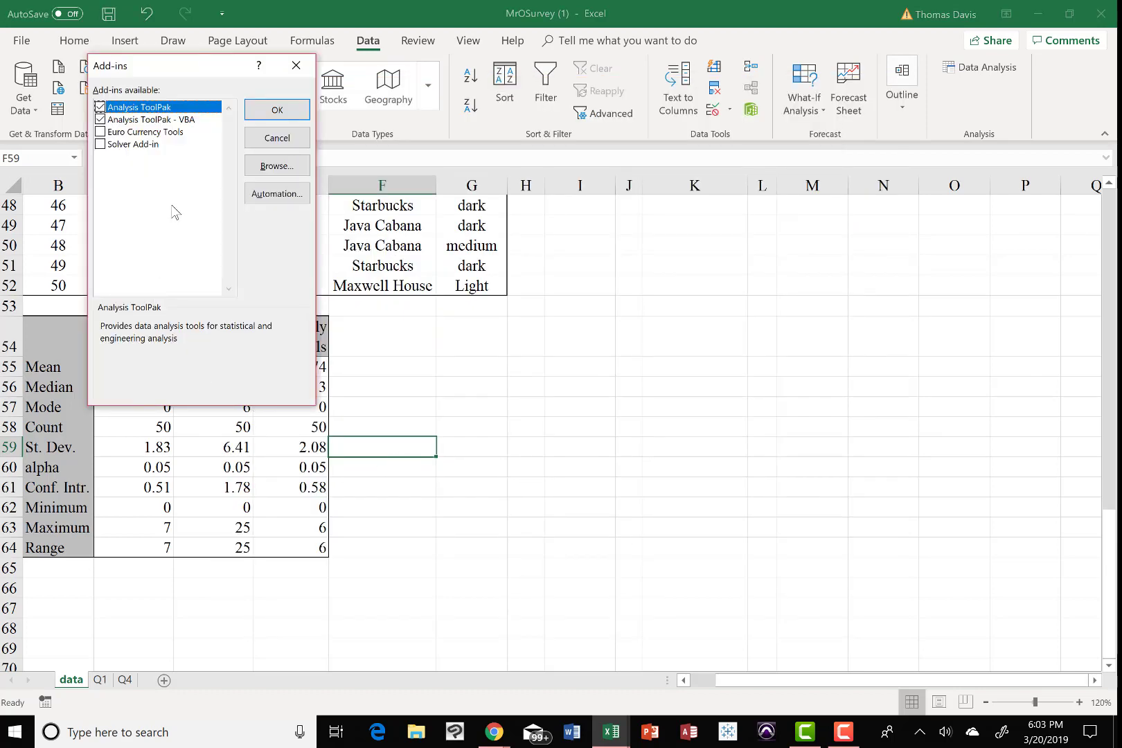
click(153, 124)
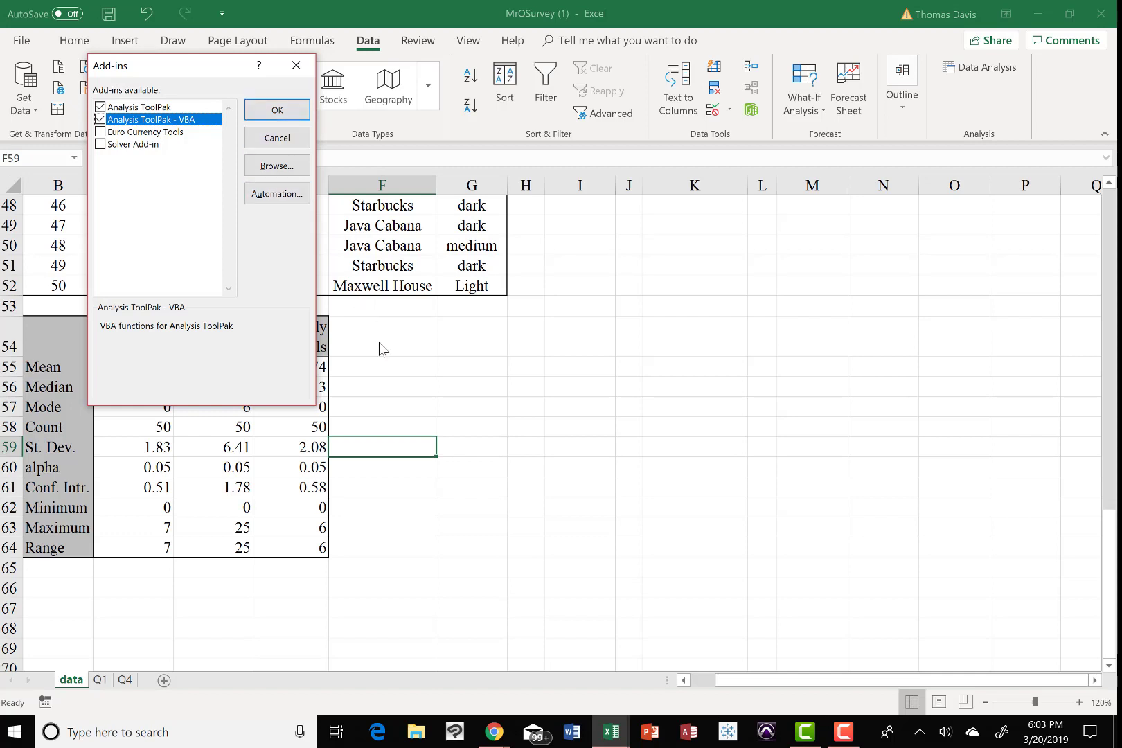
click(295, 72)
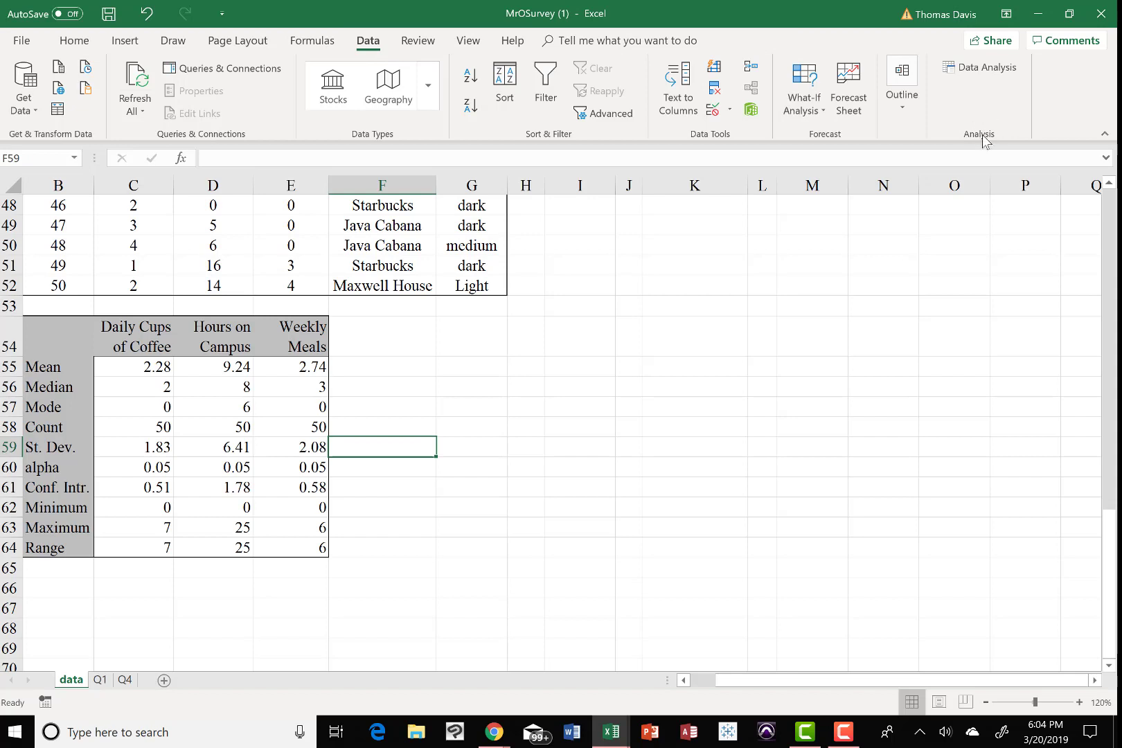
Step: Run Descriptive Statistics on $C$2:$E$52 with labels in the first row, outputting summary statistics and 95% mean confidence level to new worksheet Stats
click(995, 71)
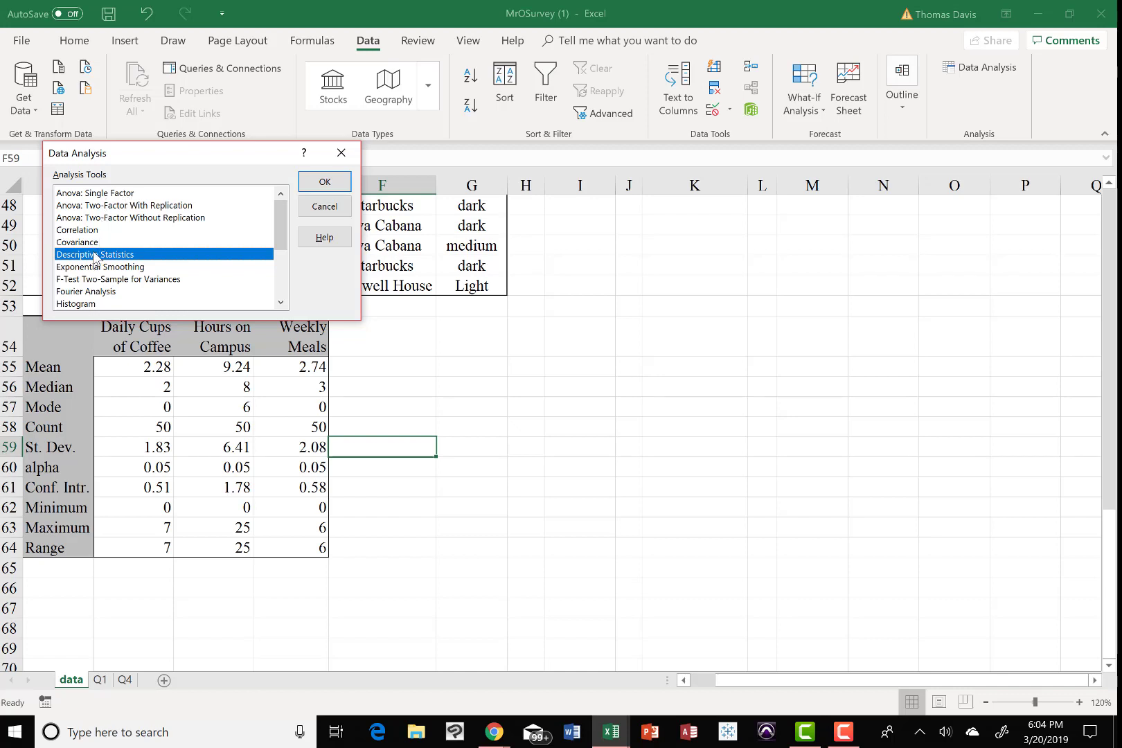
click(323, 182)
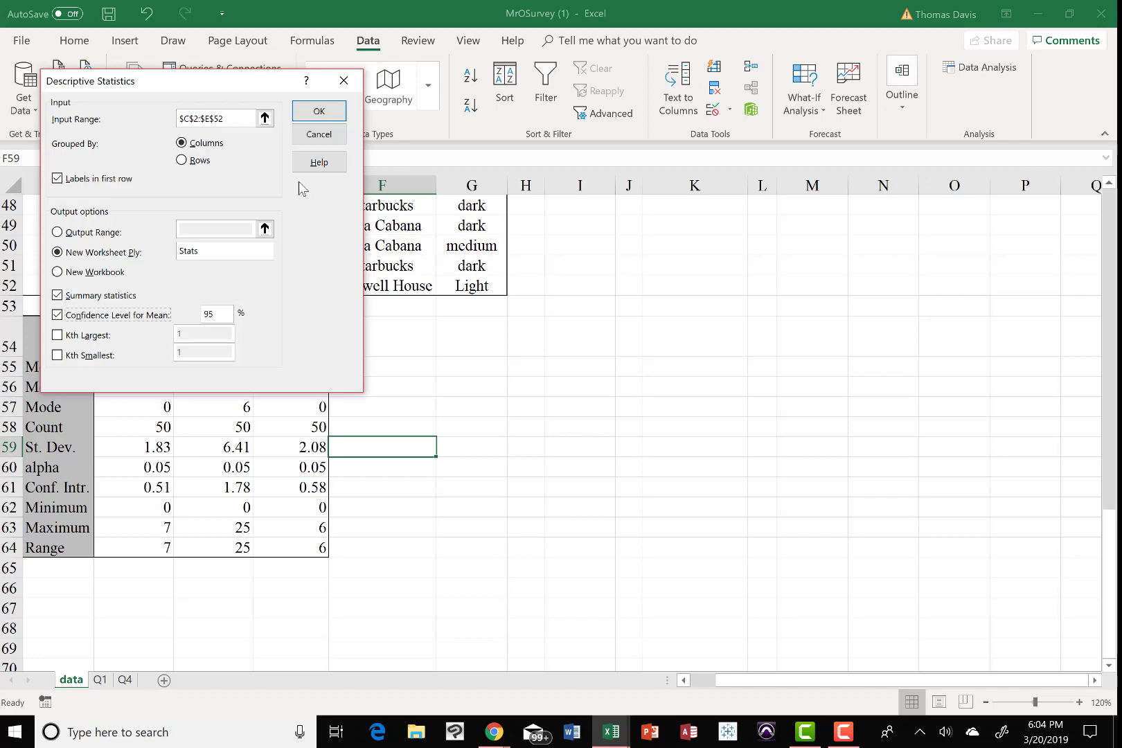
click(226, 118)
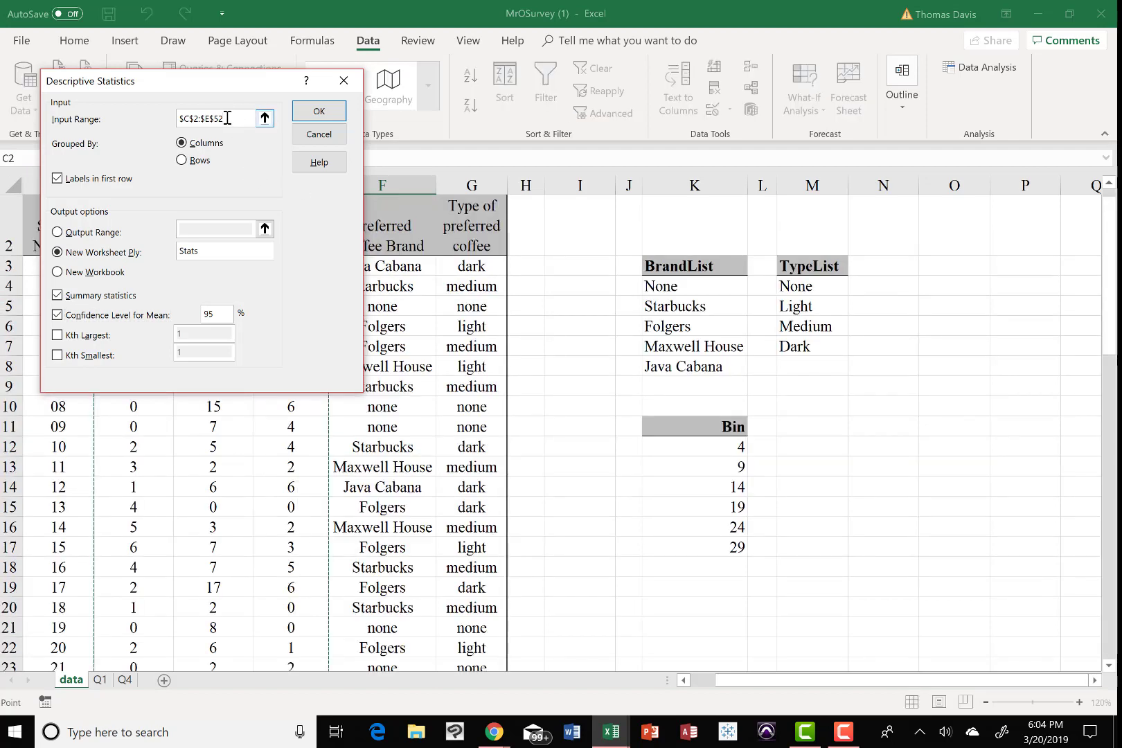
click(264, 118)
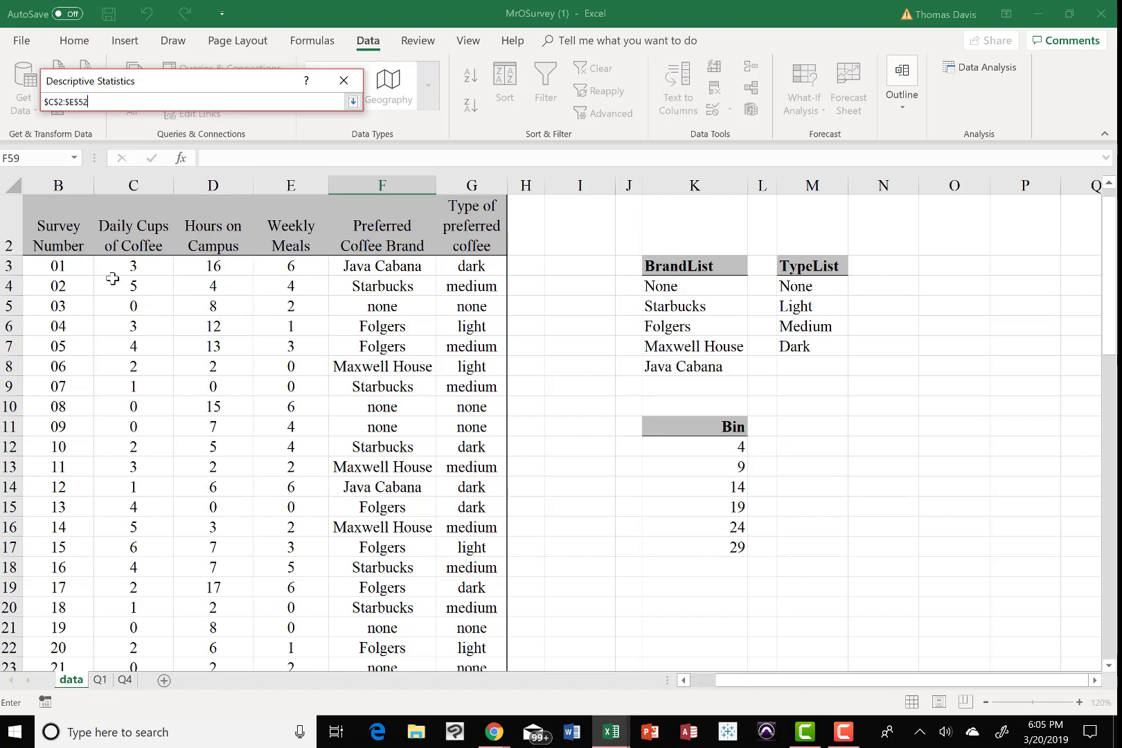
click(132, 235)
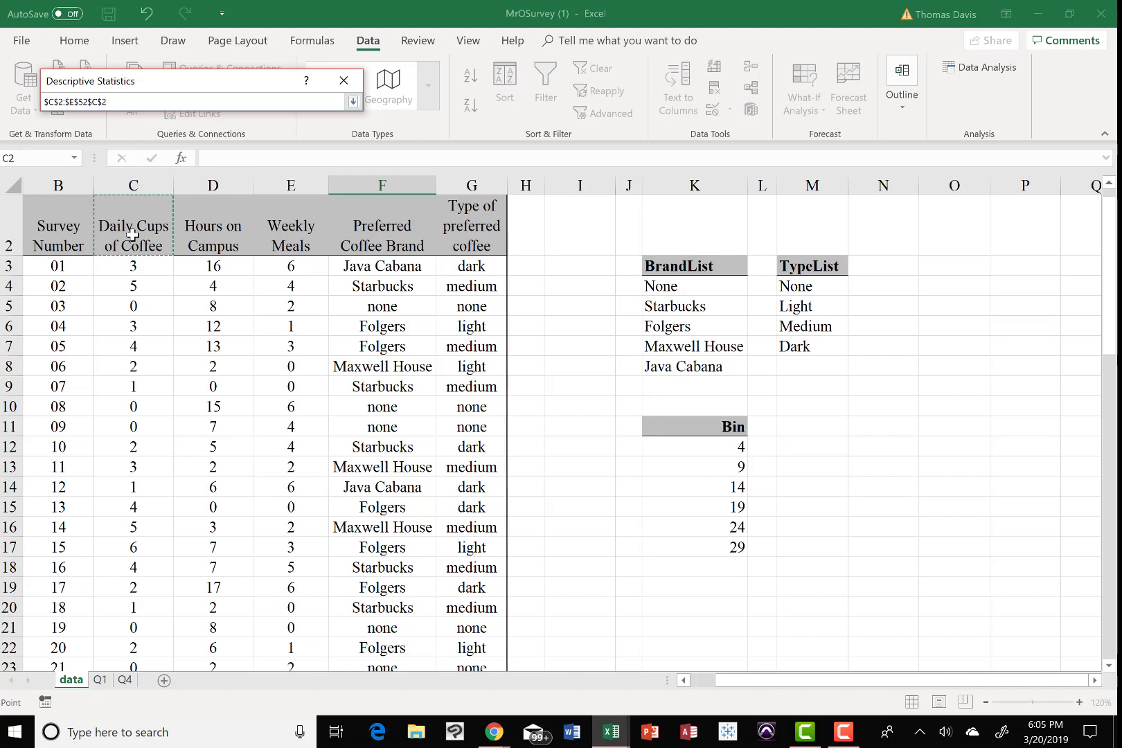
drag(132, 235, 287, 627)
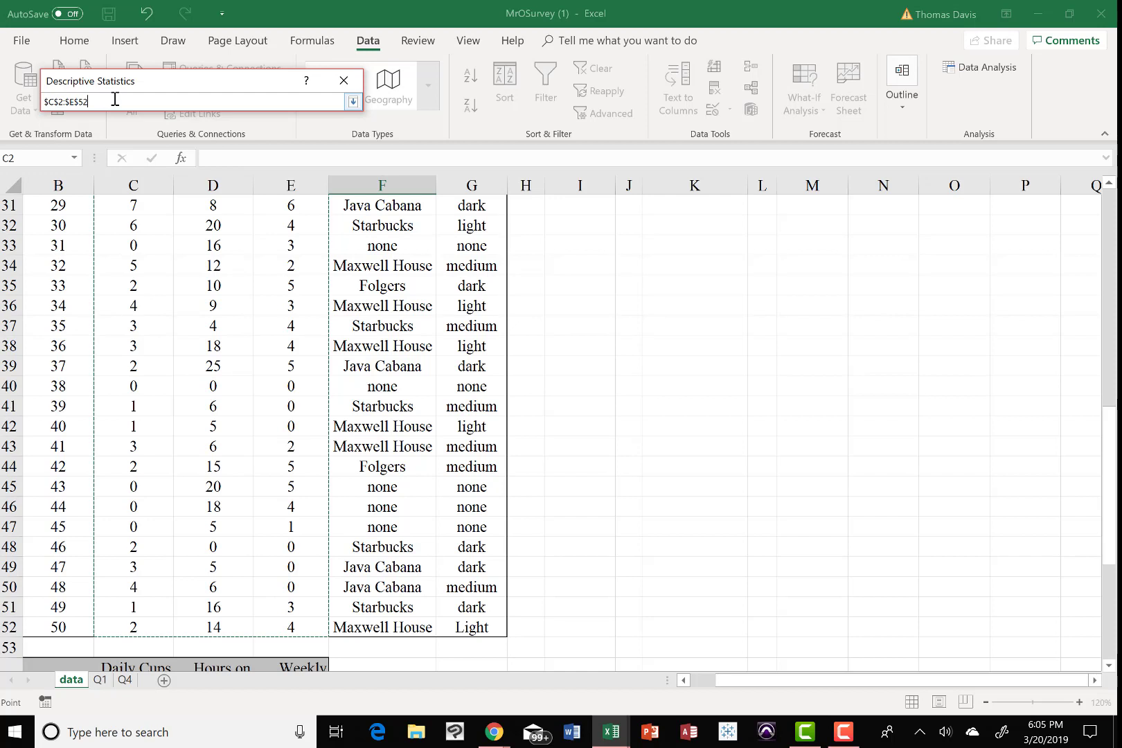
click(354, 102)
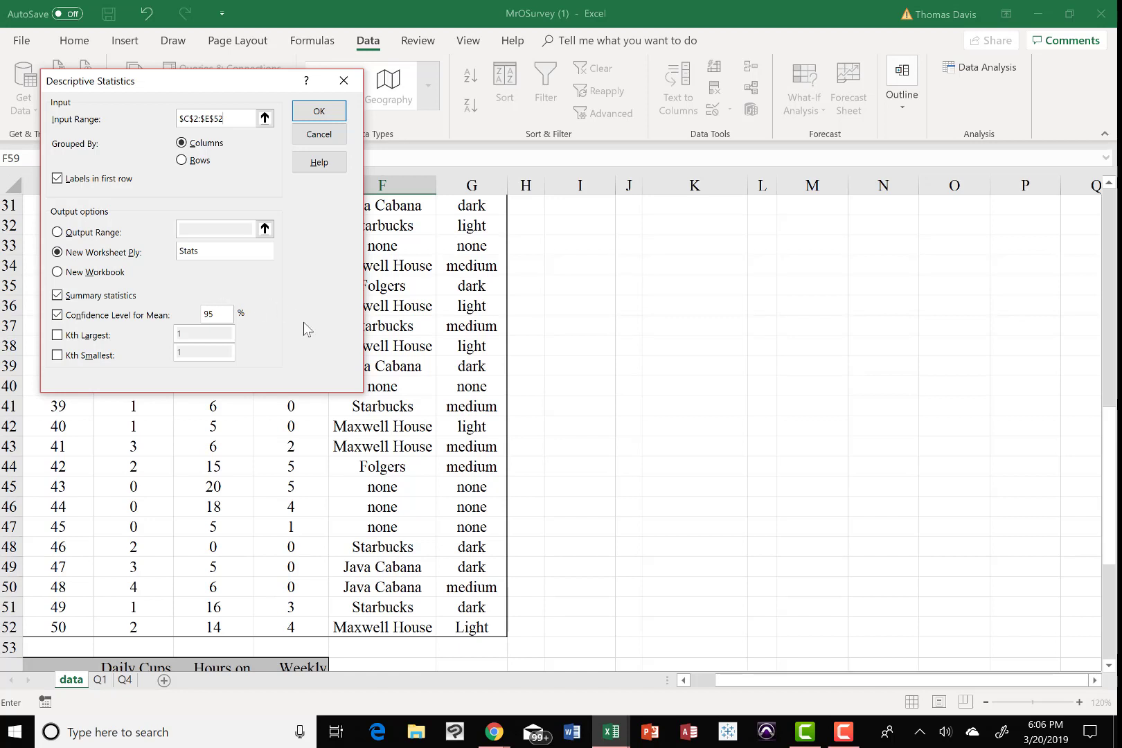
click(322, 114)
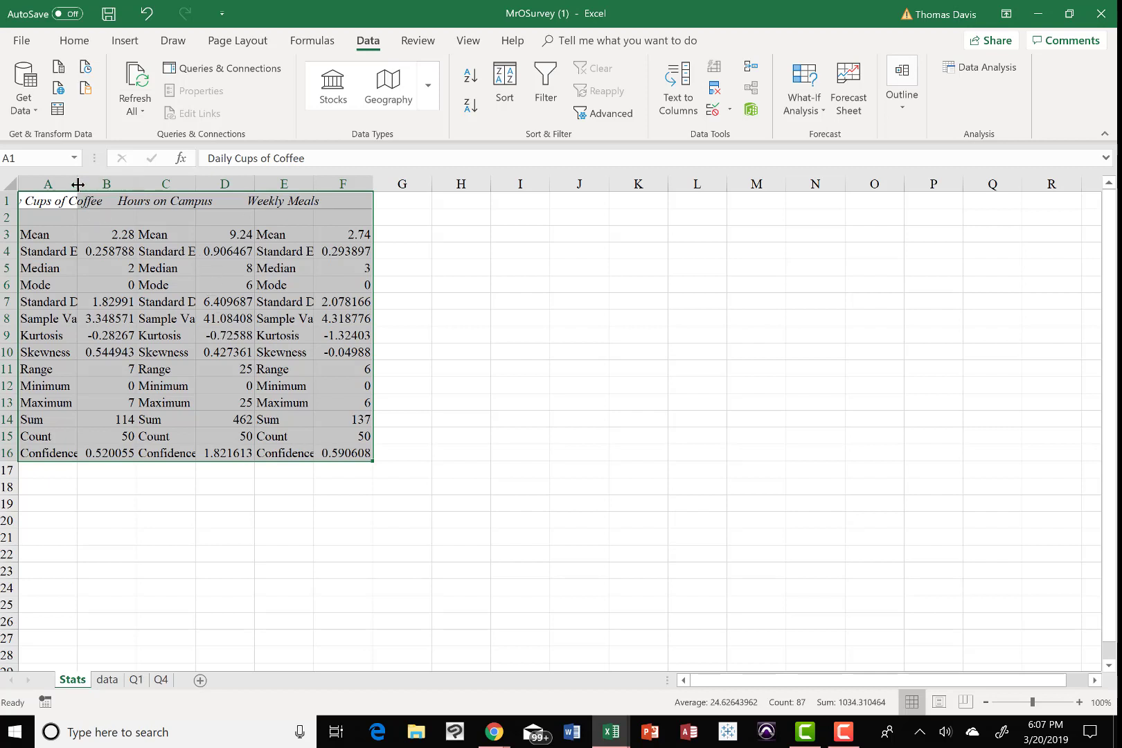
Step: Widen columns A, C and E on the Stats sheet to fit the statistic labels, and select the Hours on Campus and Weekly Meals headings
drag(77, 184, 140, 187)
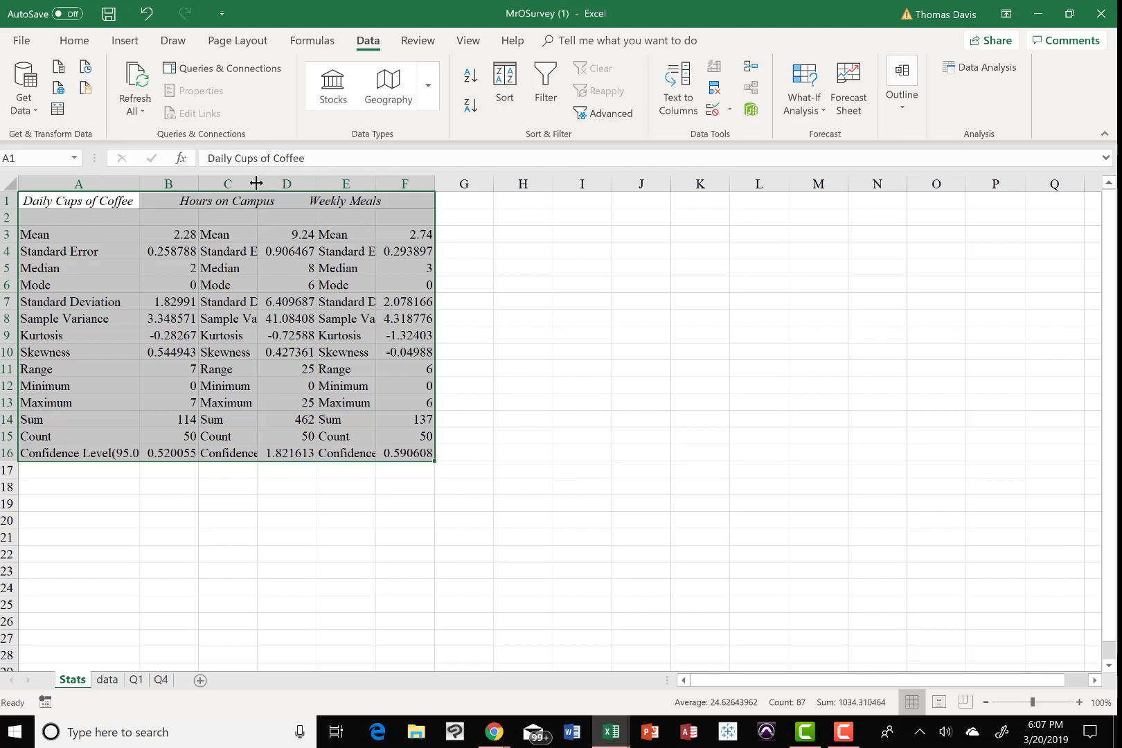
drag(256, 183, 332, 190)
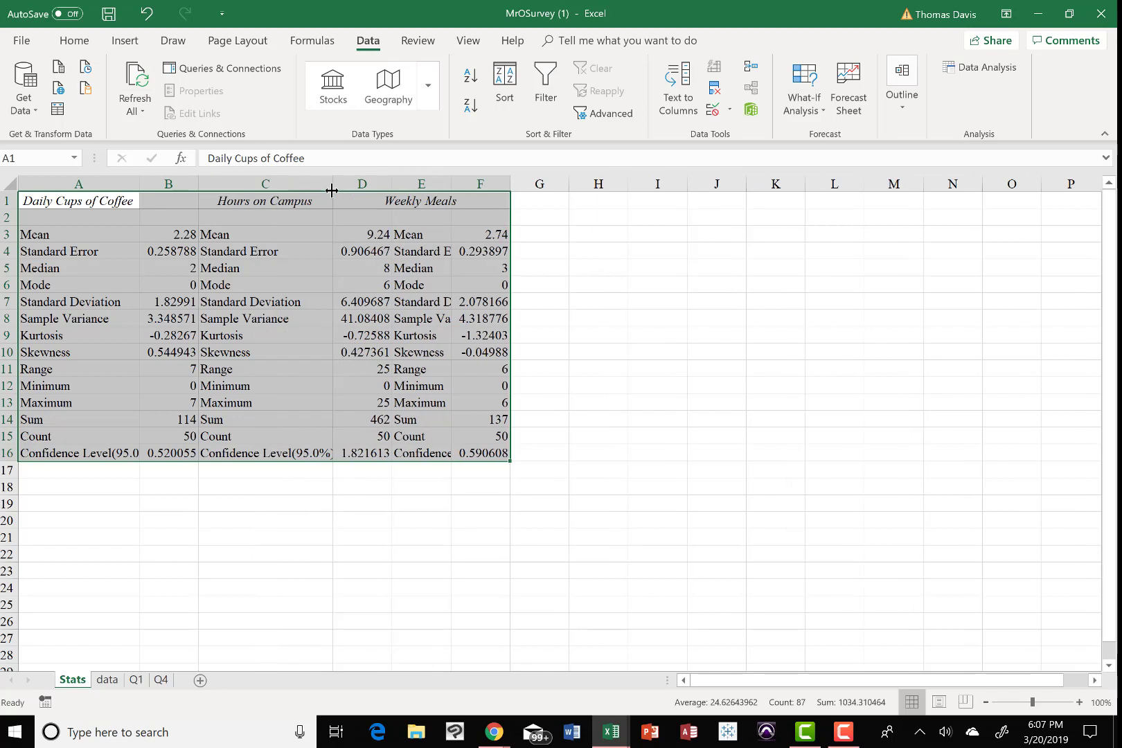
double_click(450, 185)
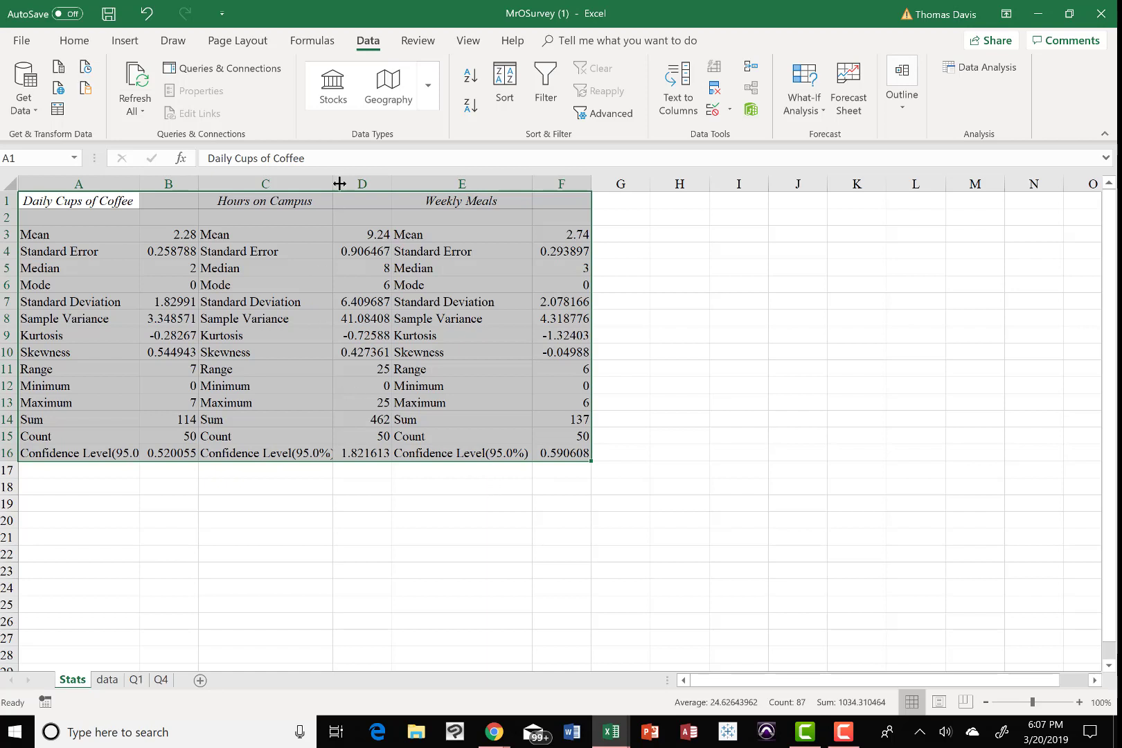
drag(333, 184, 341, 182)
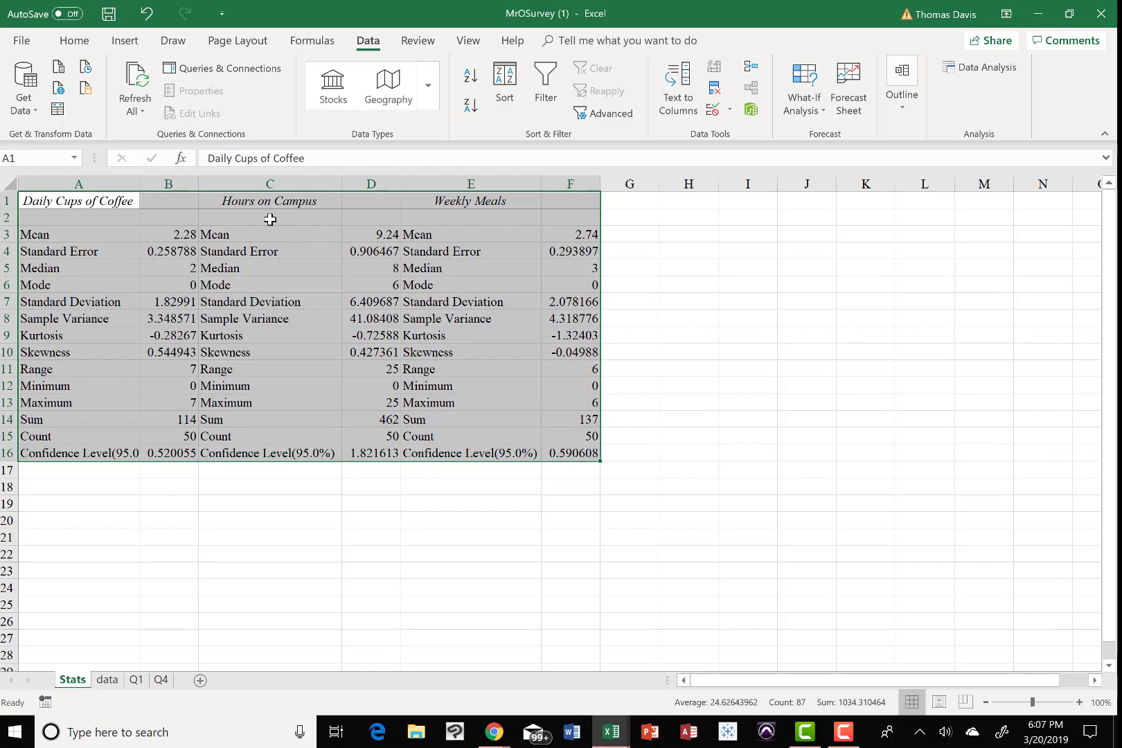
click(263, 199)
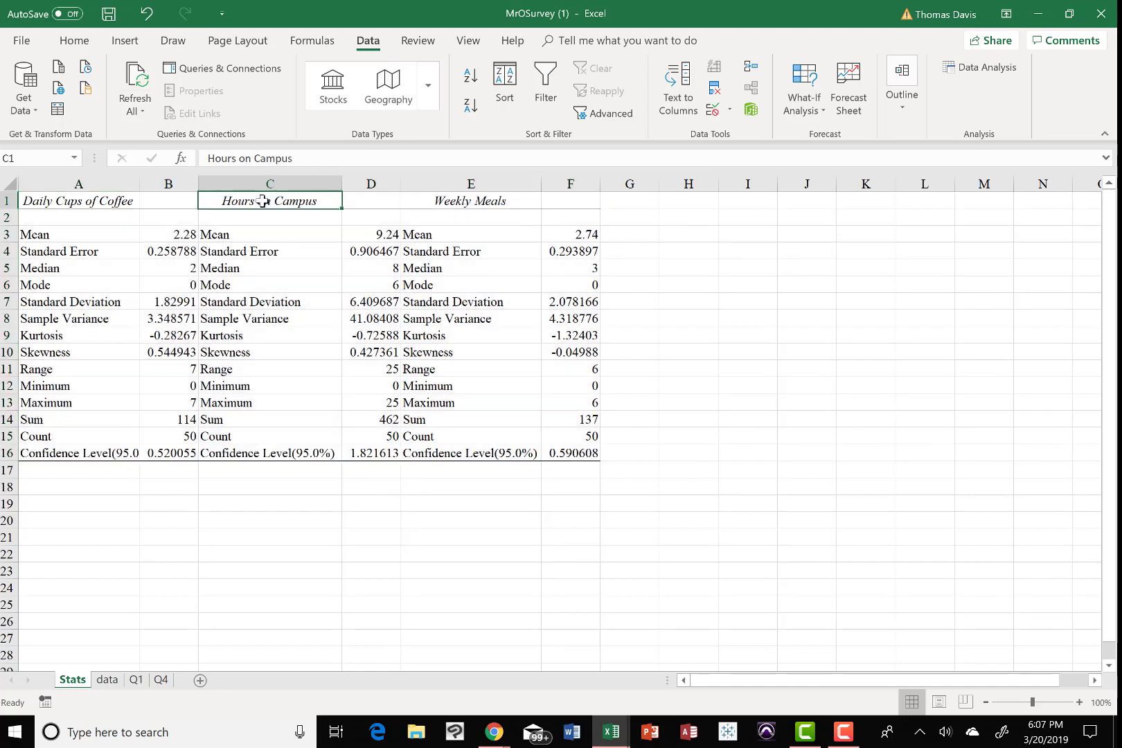
click(425, 203)
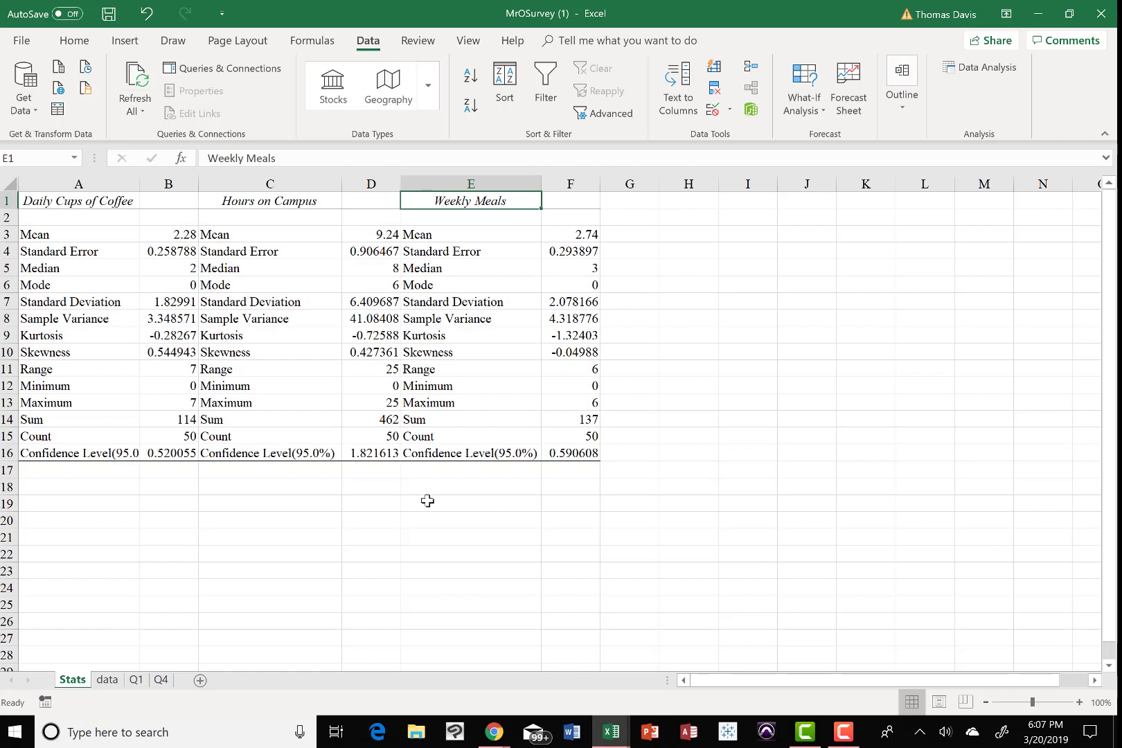